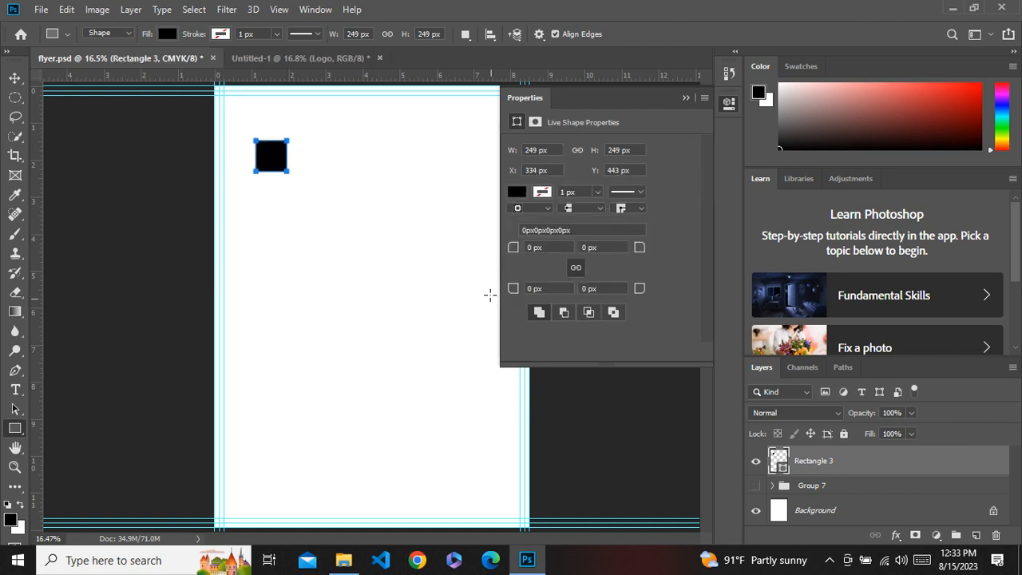
Rotate the black square shape by -45 degrees into a diamond using Free Transform.
{"action": "left_click", "coordinate": [14, 78]}
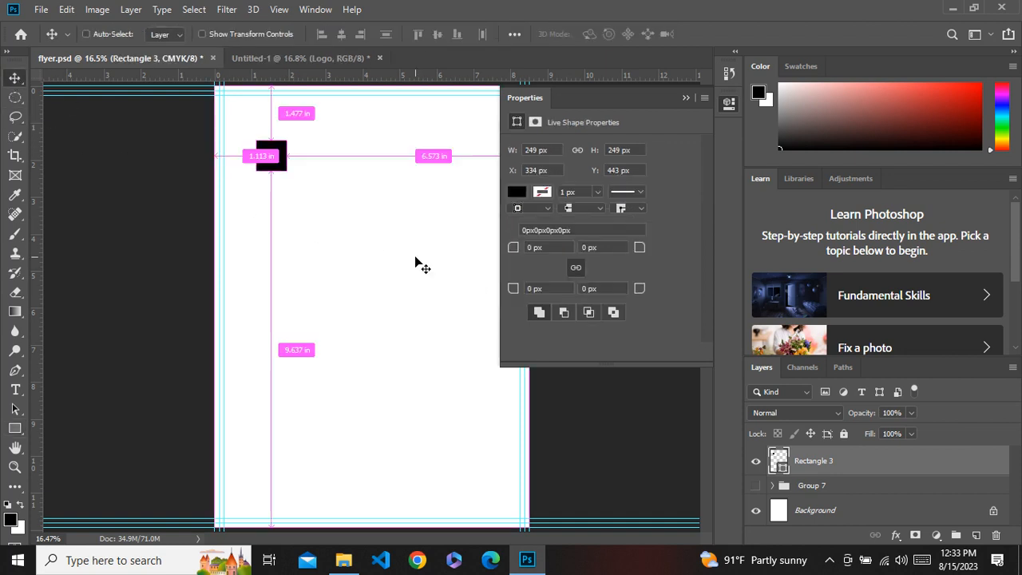
{"action": "key", "text": "ctrl+t"}
{"action": "left_click_drag", "start_coordinate": [295, 175], "coordinate": [308, 150]}
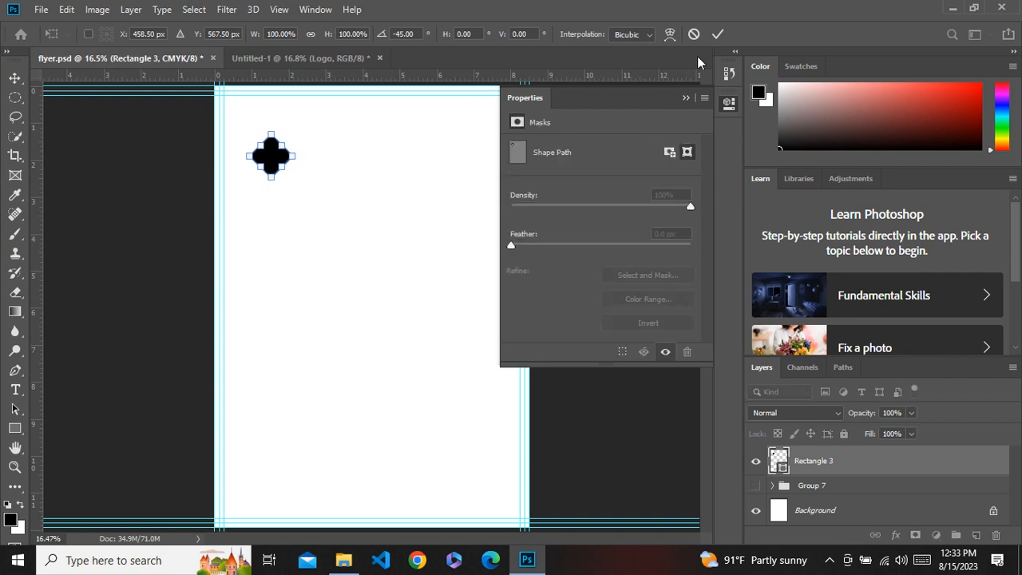
{"action": "left_click", "coordinate": [718, 35]}
Rasterize the diamond's Rectangle 3 layer.
{"action": "left_click", "coordinate": [346, 241], "text": "ctrl"}
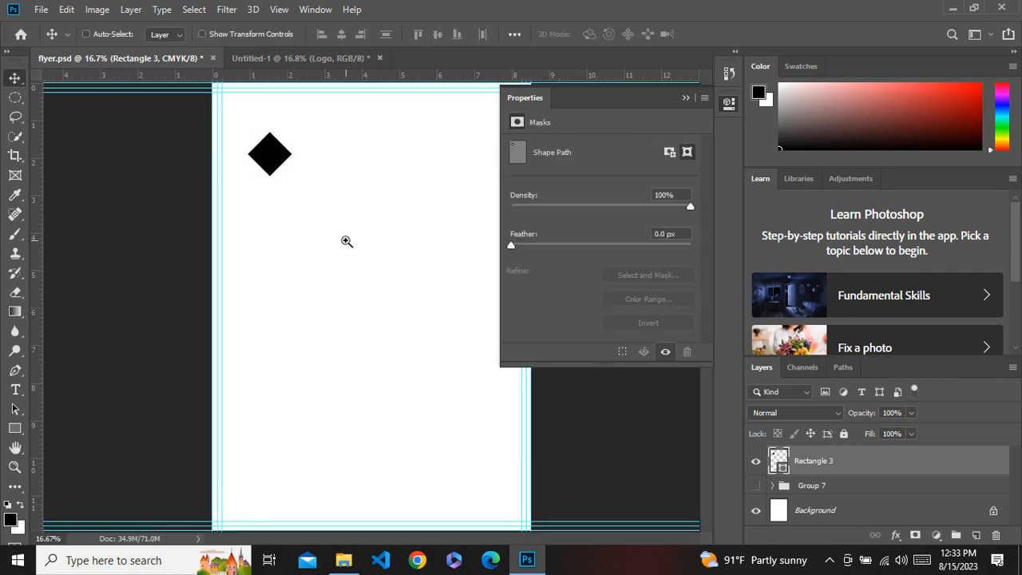
{"action": "left_click", "coordinate": [346, 240], "text": "ctrl"}
{"action": "left_click_drag", "start_coordinate": [299, 175], "coordinate": [356, 338]}
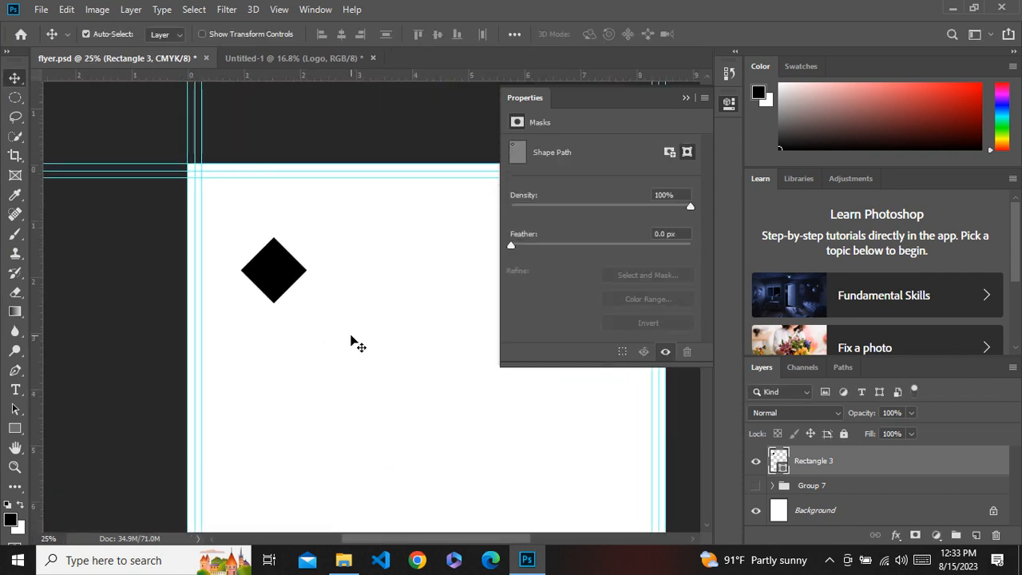
{"action": "right_click", "coordinate": [864, 463]}
{"action": "left_click", "coordinate": [730, 227]}
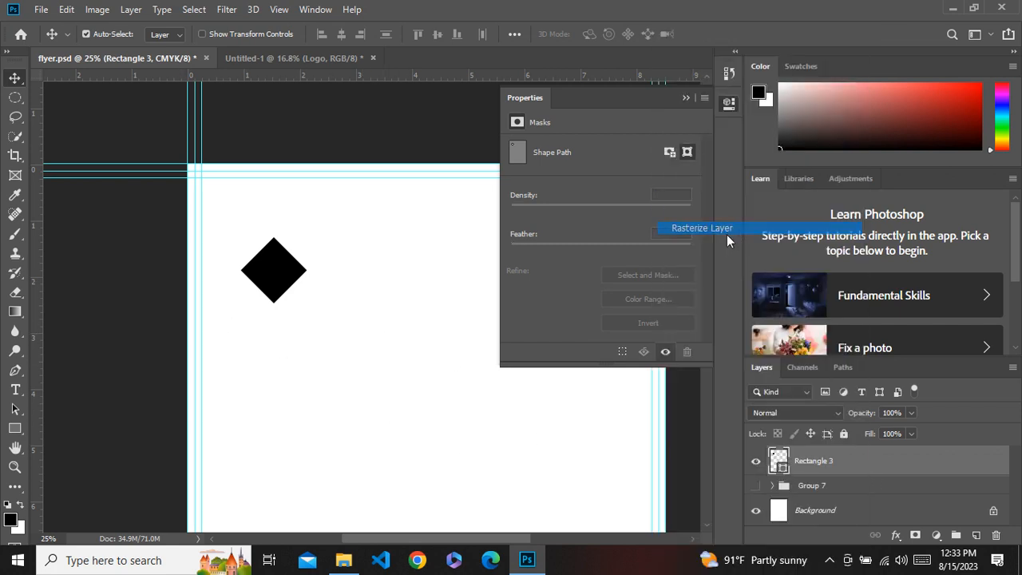
Draw a circular selection overlapping the diamond's right half and cut that part onto a new layer.
{"action": "left_click", "coordinate": [14, 98]}
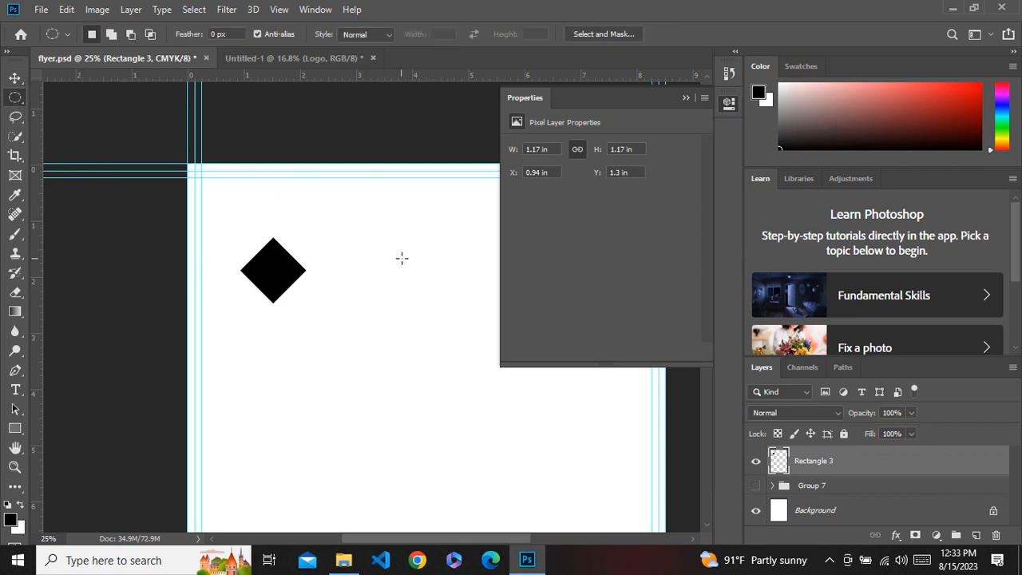
{"action": "left_click_drag", "start_coordinate": [411, 167], "coordinate": [309, 335]}
{"action": "scroll", "coordinate": [337, 324], "scroll_direction": "up", "scroll_amount": 4}
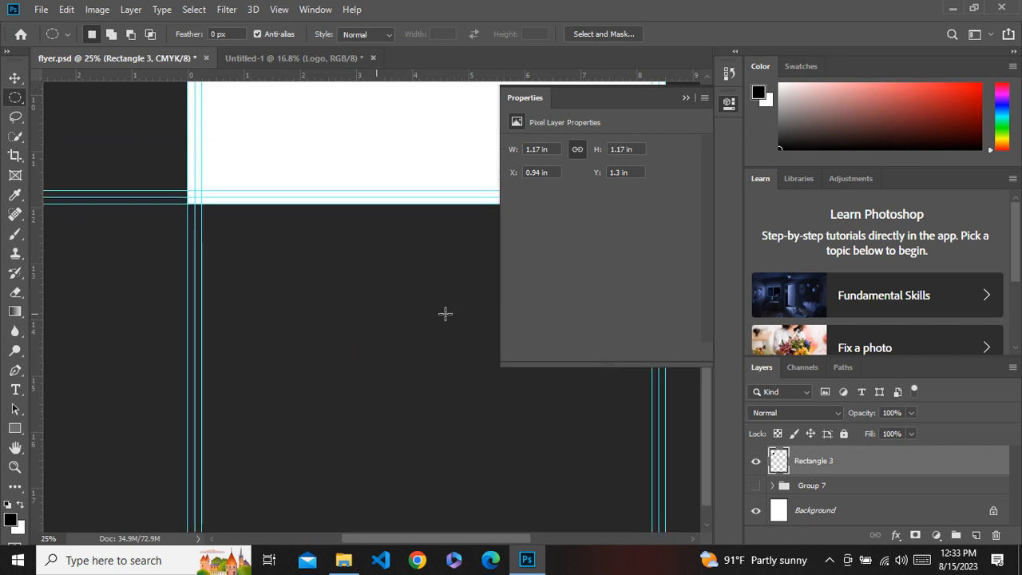
{"action": "left_click_drag", "start_coordinate": [709, 408], "coordinate": [711, 209]}
{"action": "left_click_drag", "start_coordinate": [380, 191], "coordinate": [340, 236]}
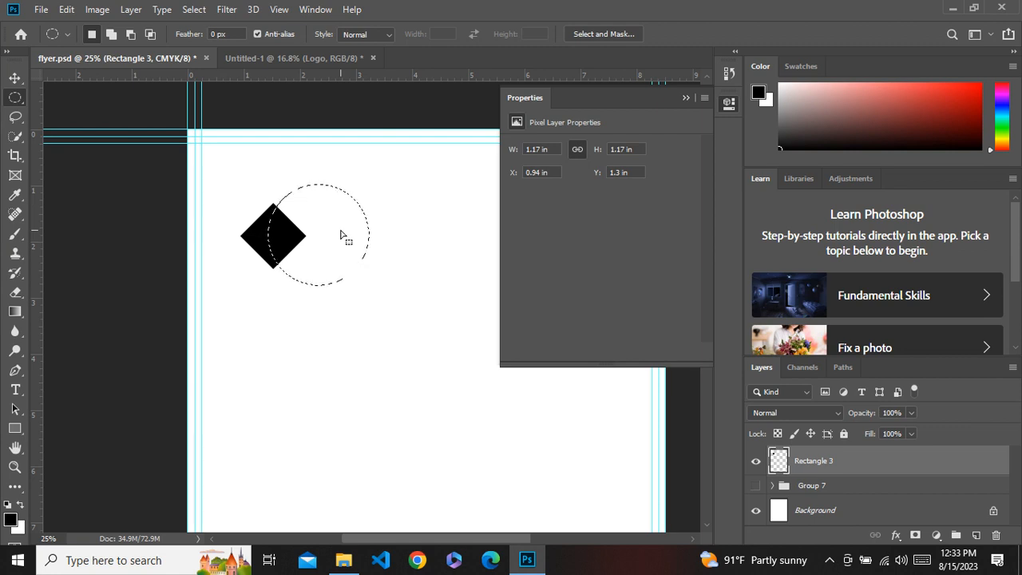
{"action": "key", "text": "ctrl+shift+j"}
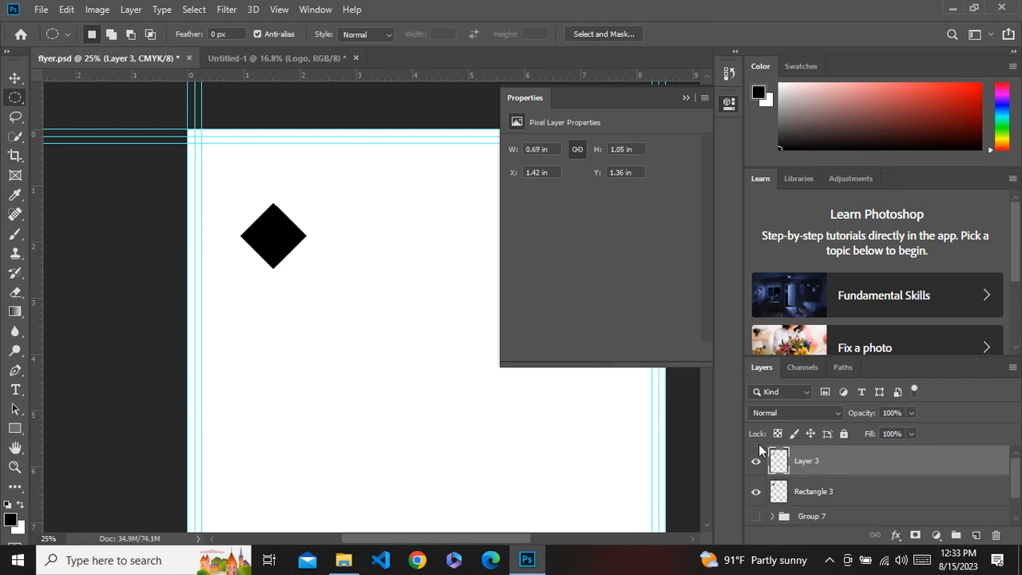
Toggle the original diamond layer's visibility to inspect the cut piece.
{"action": "left_click", "coordinate": [753, 495]}
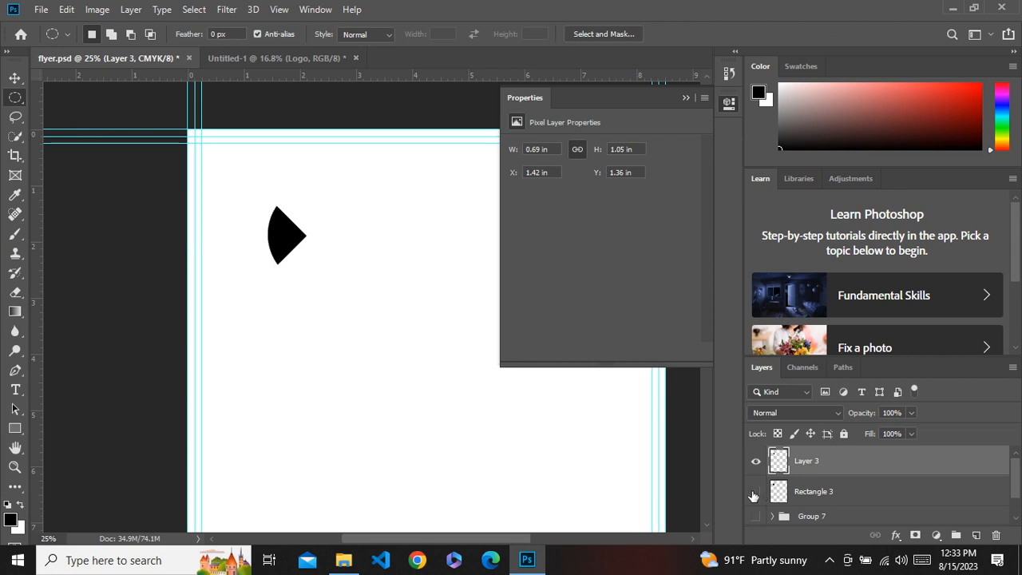
{"action": "left_click", "coordinate": [753, 495]}
{"action": "left_click", "coordinate": [754, 495]}
{"action": "left_click", "coordinate": [684, 99]}
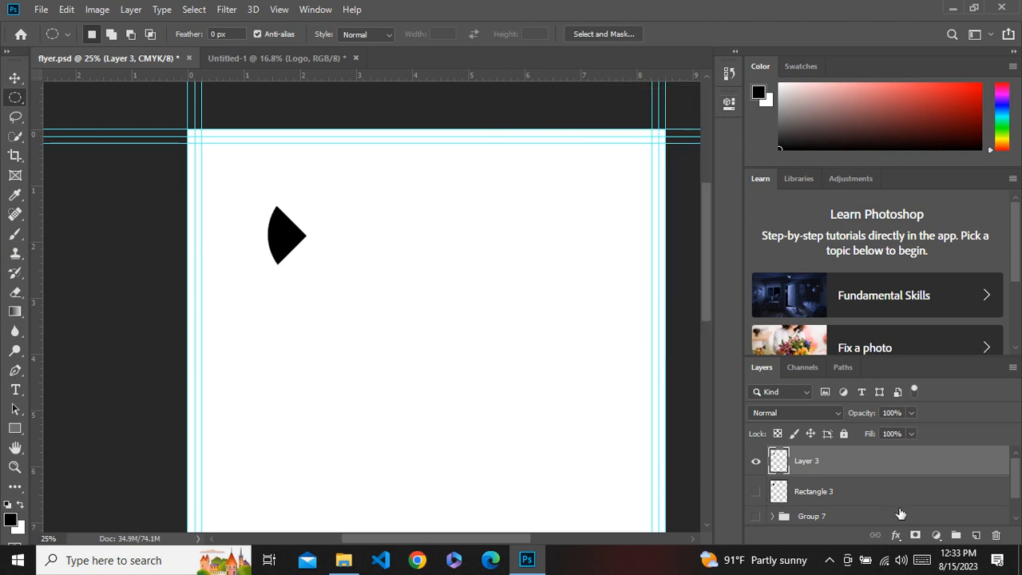
Load the cut piece as a selection, switch to the original diamond layer, and expand the selection by 15 pixels.
{"action": "left_click", "coordinate": [778, 463], "text": "ctrl"}
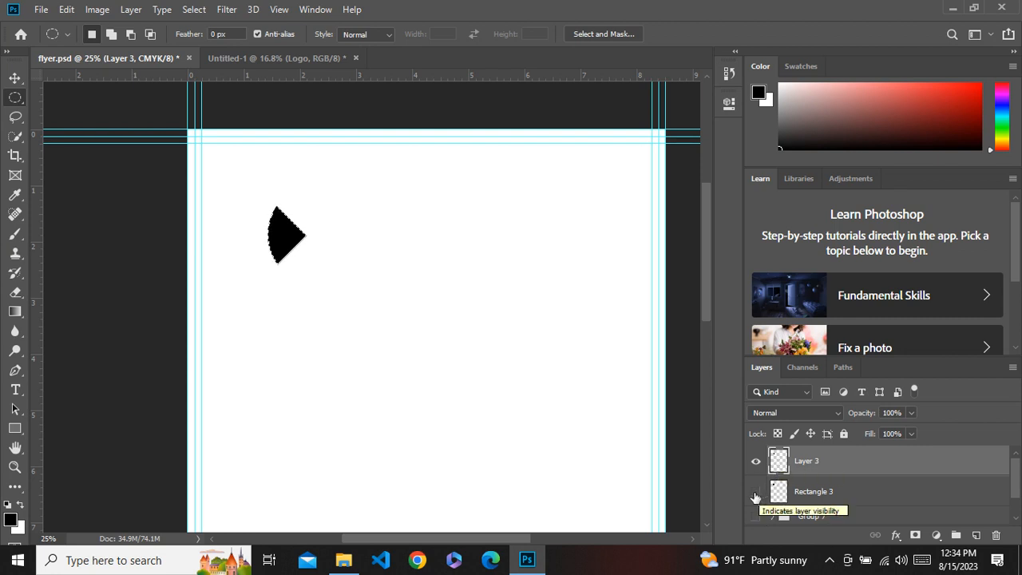
{"action": "left_click", "coordinate": [755, 492]}
{"action": "left_click", "coordinate": [827, 496]}
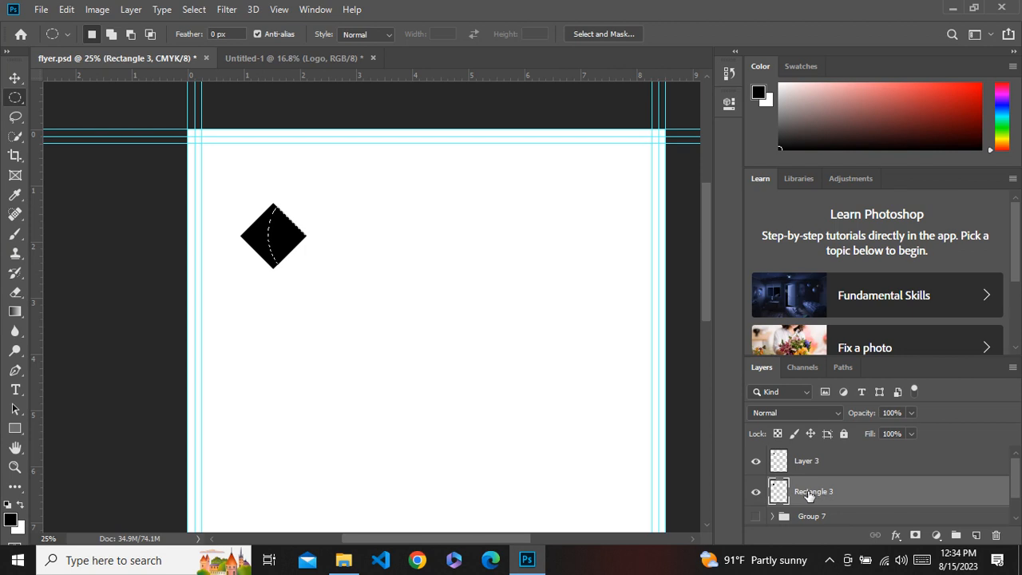
{"action": "left_click", "coordinate": [194, 10]}
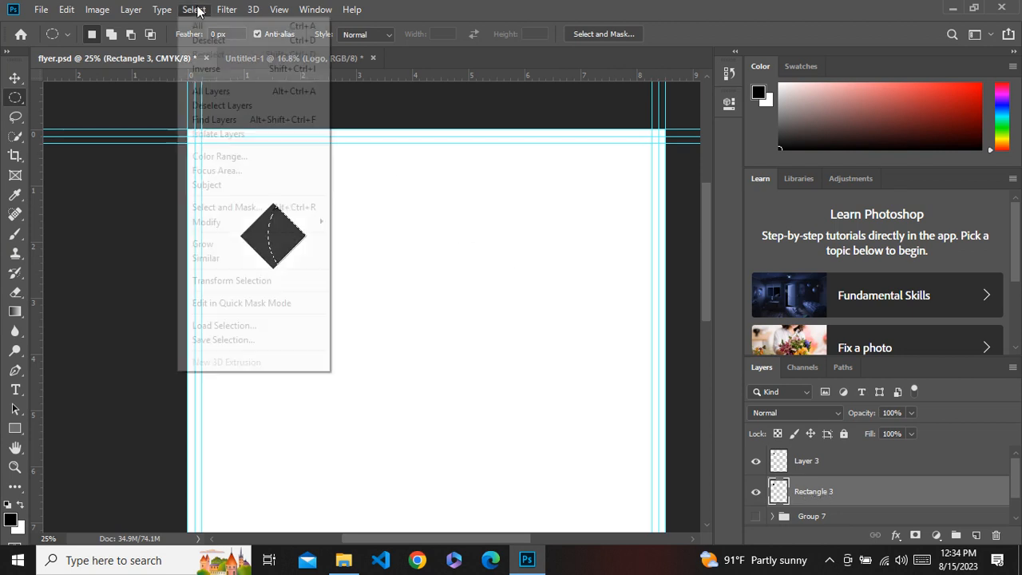
{"action": "mouse_move", "coordinate": [221, 225]}
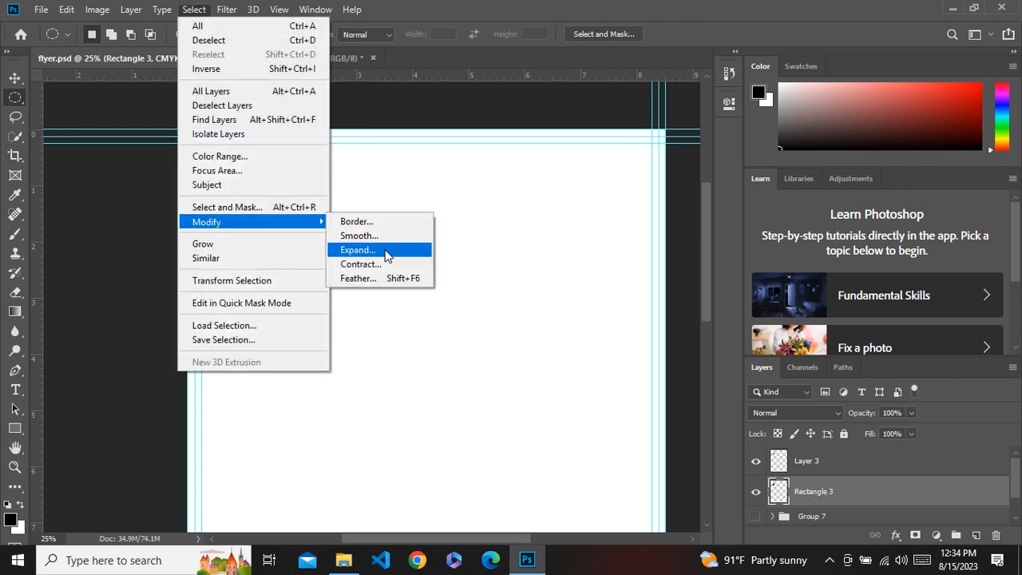
{"action": "left_click", "coordinate": [387, 254]}
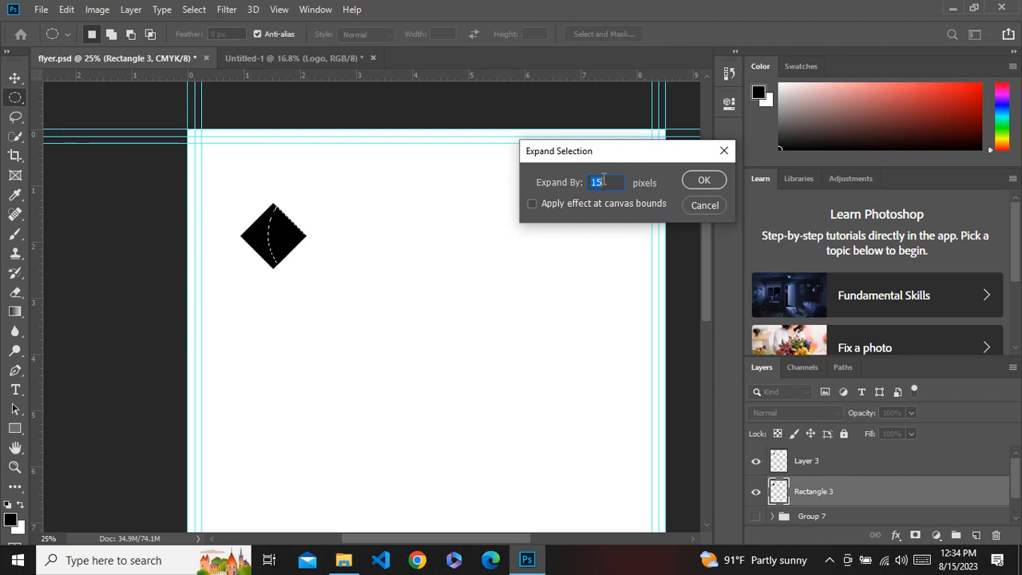
{"action": "left_click", "coordinate": [700, 182]}
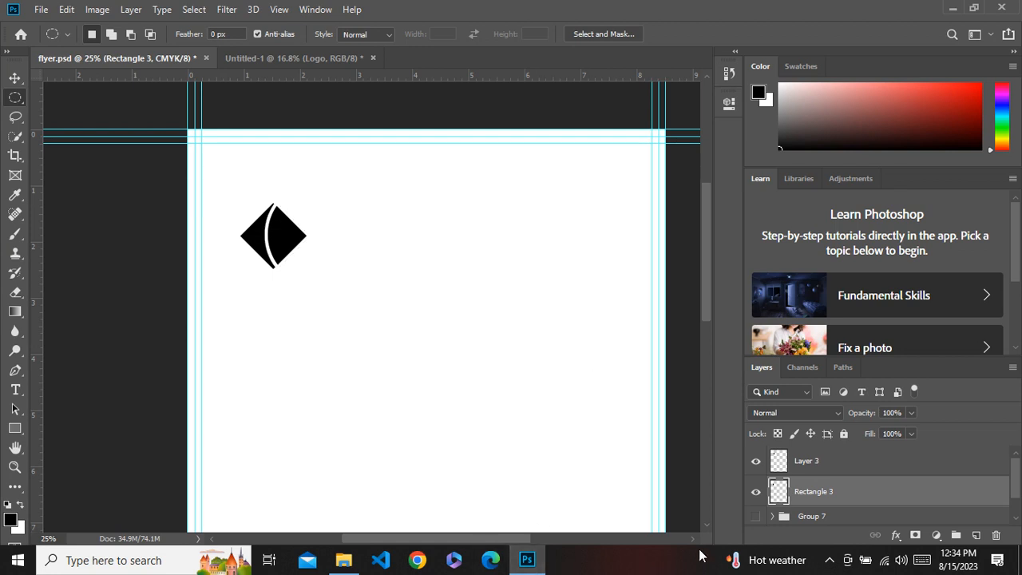
{"action": "left_click", "coordinate": [829, 560]}
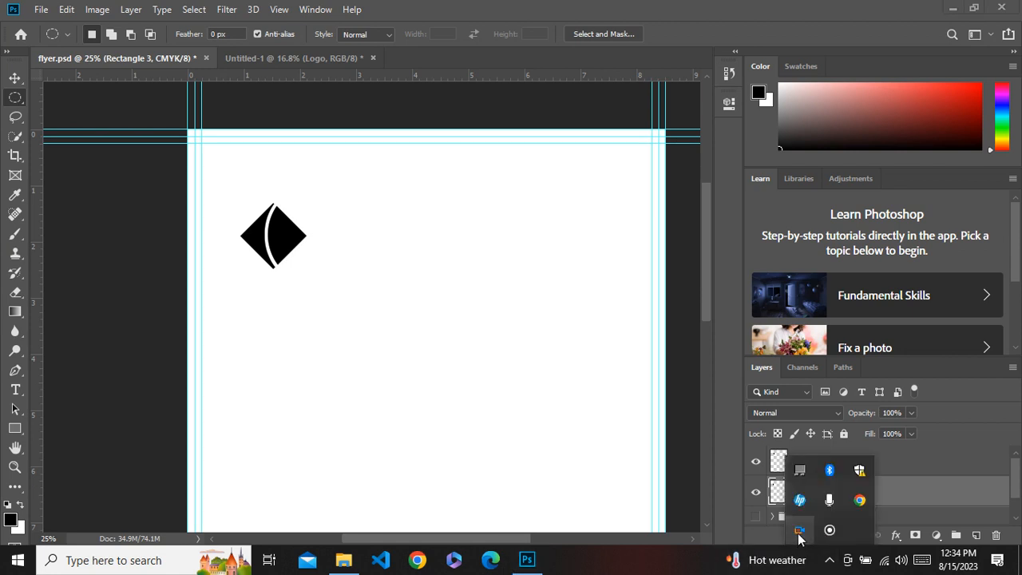
{"action": "left_click", "coordinate": [662, 565]}
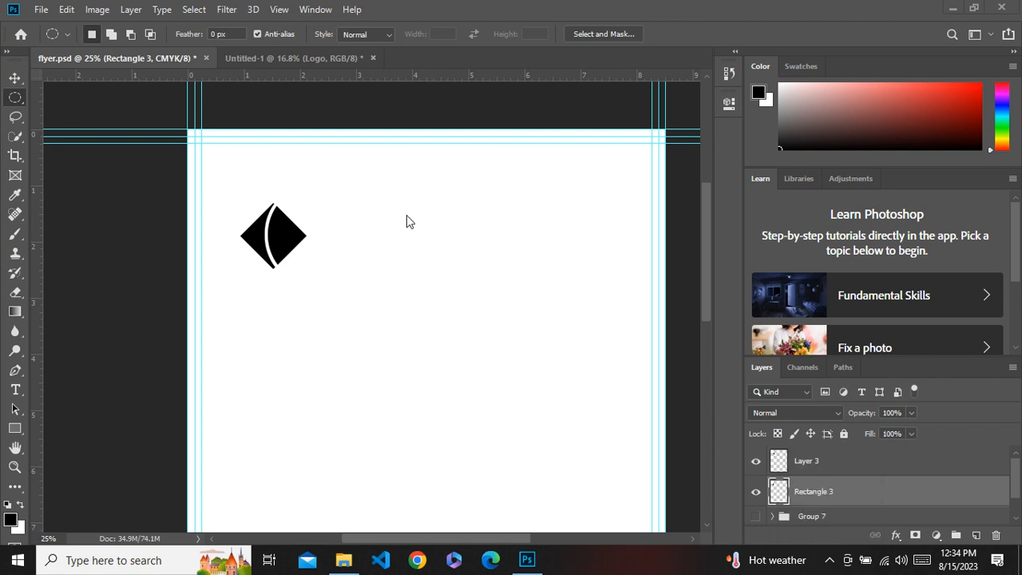
Apply a red Color Overlay effect to the cut piece layer.
{"action": "left_click", "coordinate": [814, 463]}
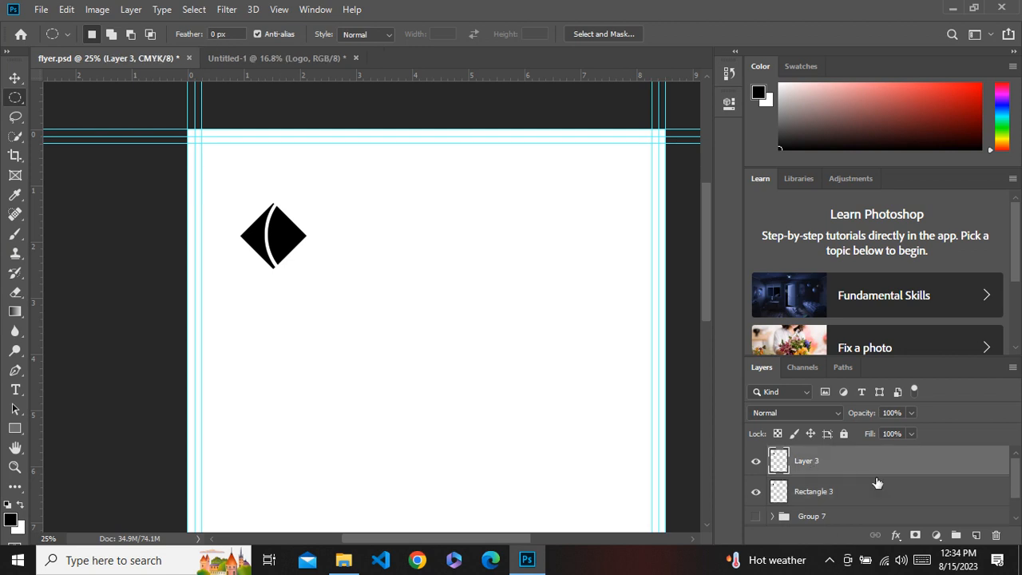
{"action": "left_click", "coordinate": [895, 535]}
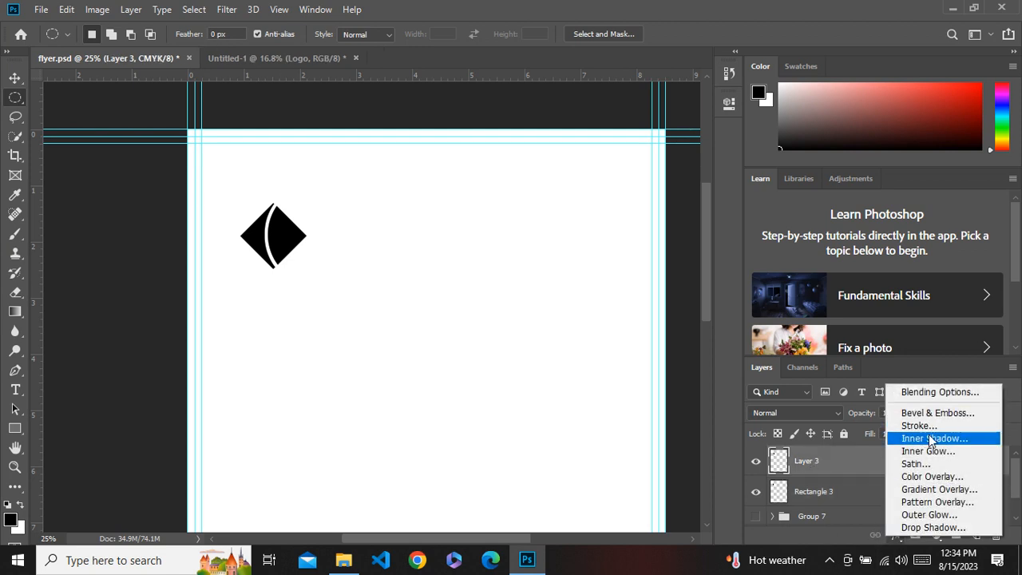
{"action": "left_click", "coordinate": [926, 477]}
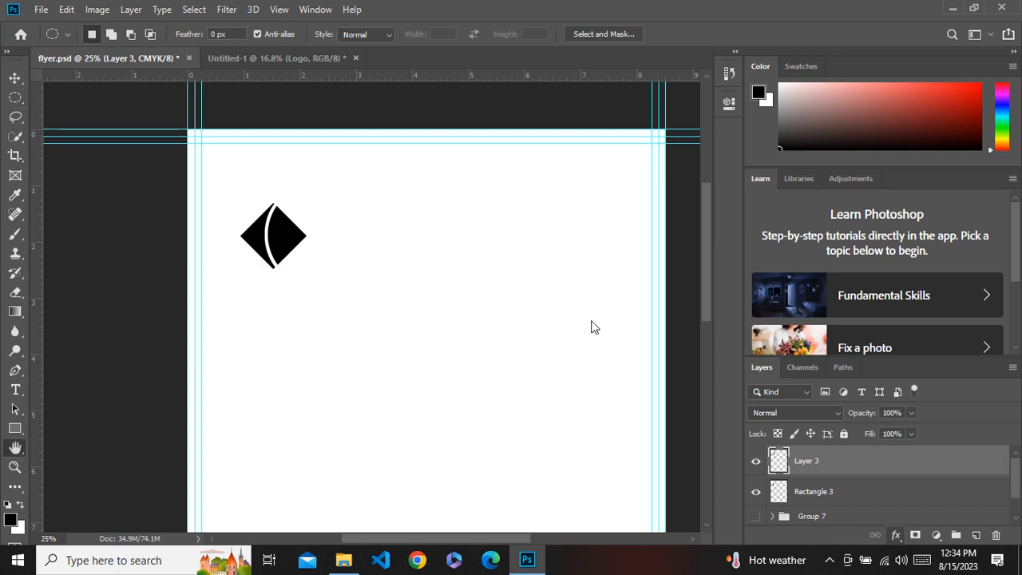
{"action": "left_click", "coordinate": [949, 113]}
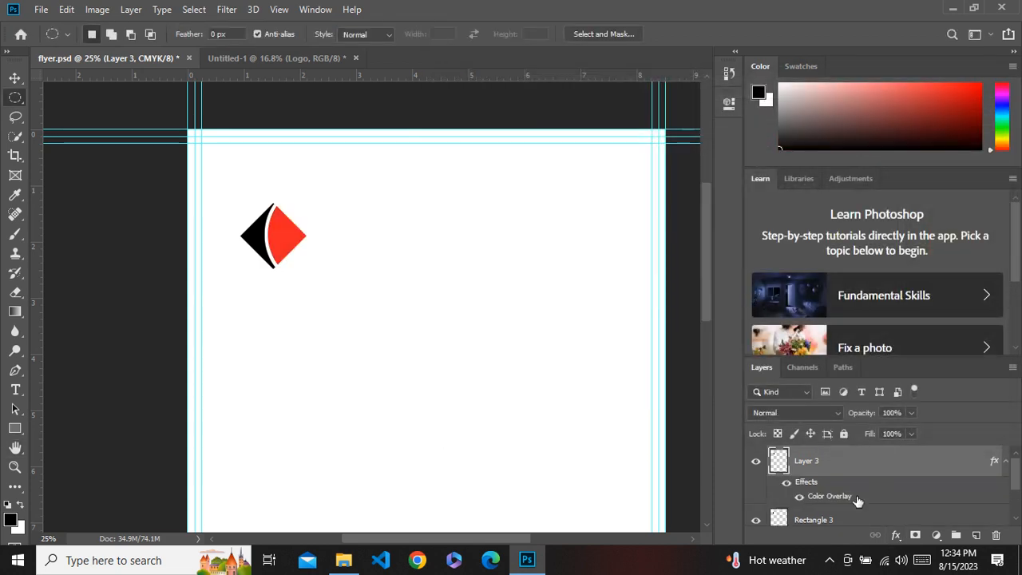
Group the two diamond layers and name the group Logo.
{"action": "left_click", "coordinate": [855, 518], "text": "shift"}
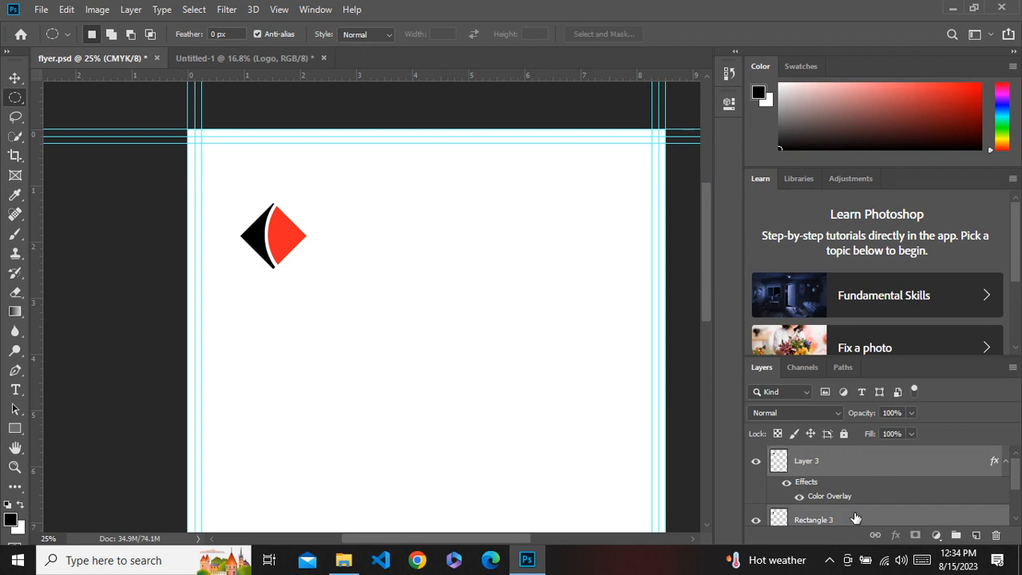
{"action": "key", "text": "ctrl+g"}
{"action": "double_click", "coordinate": [813, 455]}
{"action": "type", "text": "Logo"}
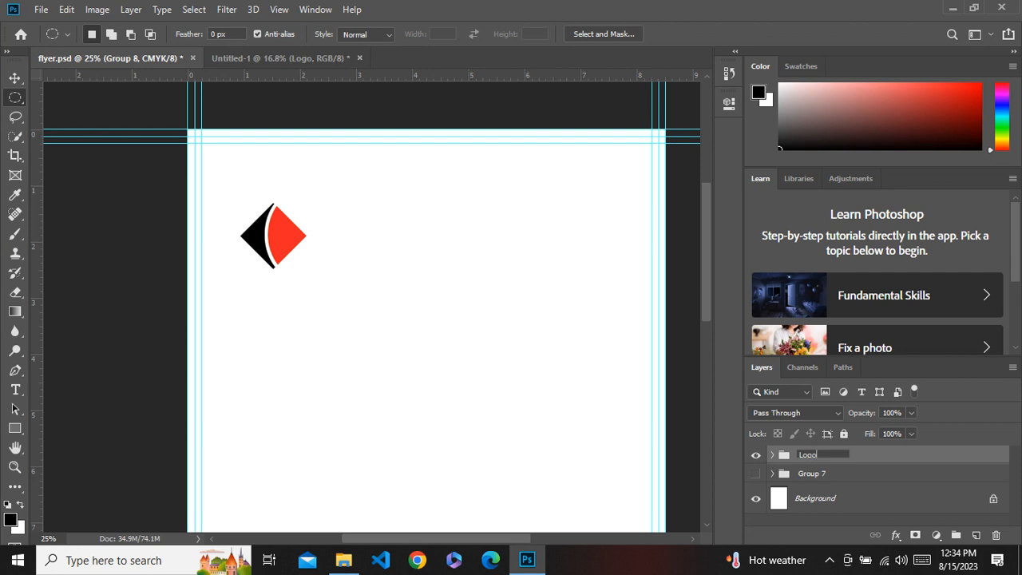
{"action": "key", "text": "Return"}
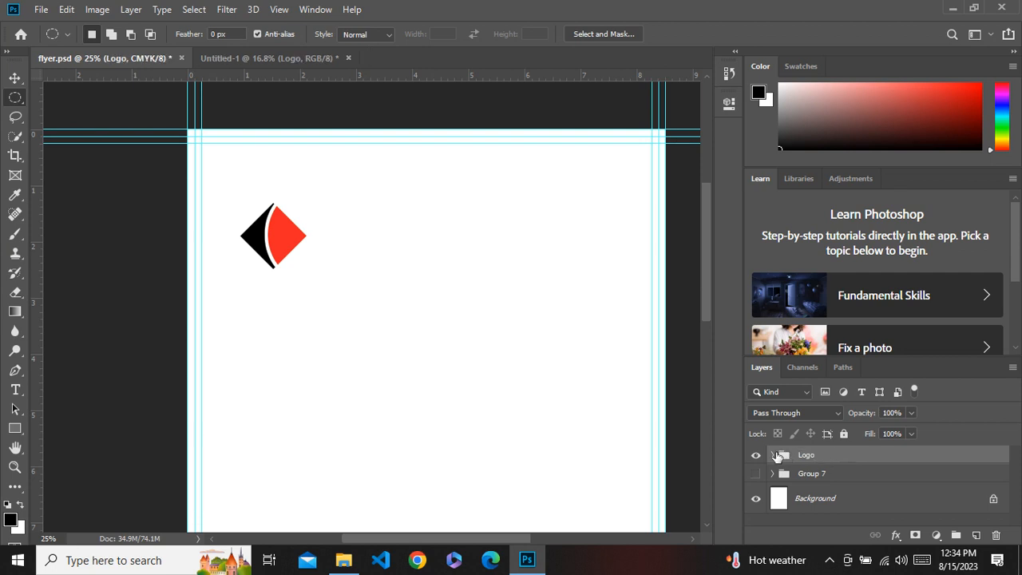
Add the text LOGO NAME inside the Logo group and place it centred below the diamond mark.
{"action": "left_click", "coordinate": [772, 455]}
{"action": "left_click", "coordinate": [827, 477]}
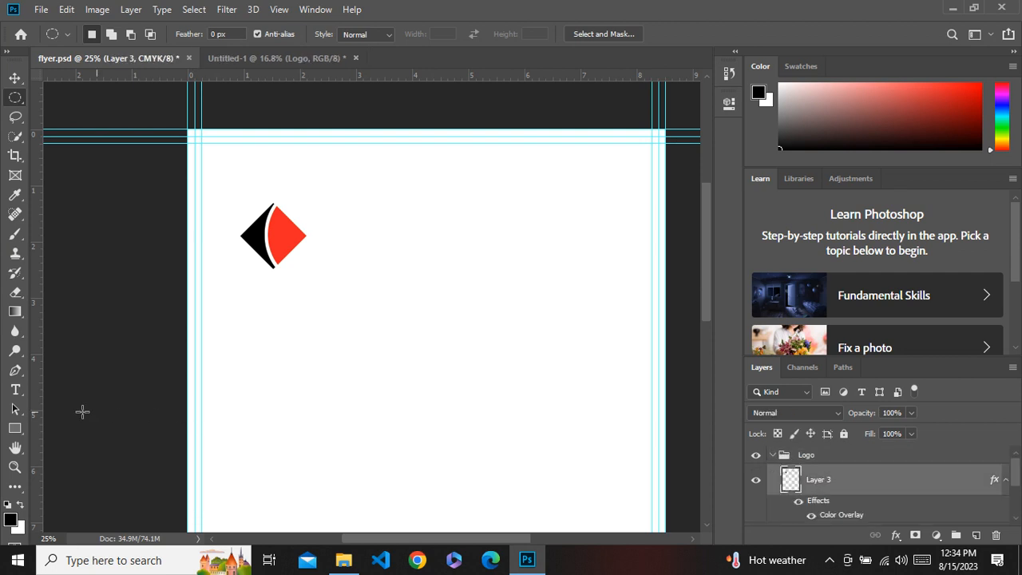
{"action": "left_click", "coordinate": [15, 389]}
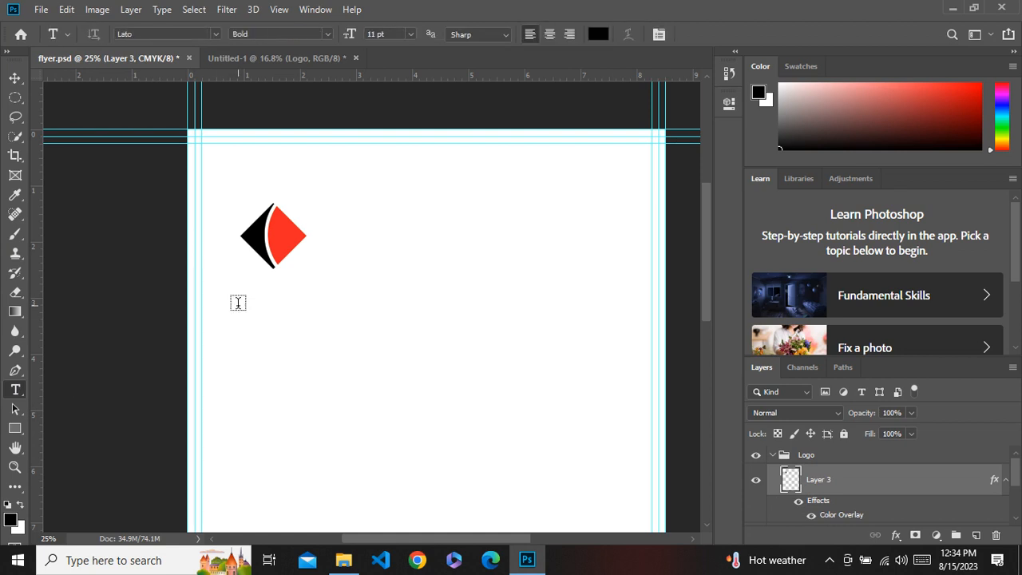
{"action": "left_click", "coordinate": [264, 370]}
{"action": "type", "text": "Lo"}
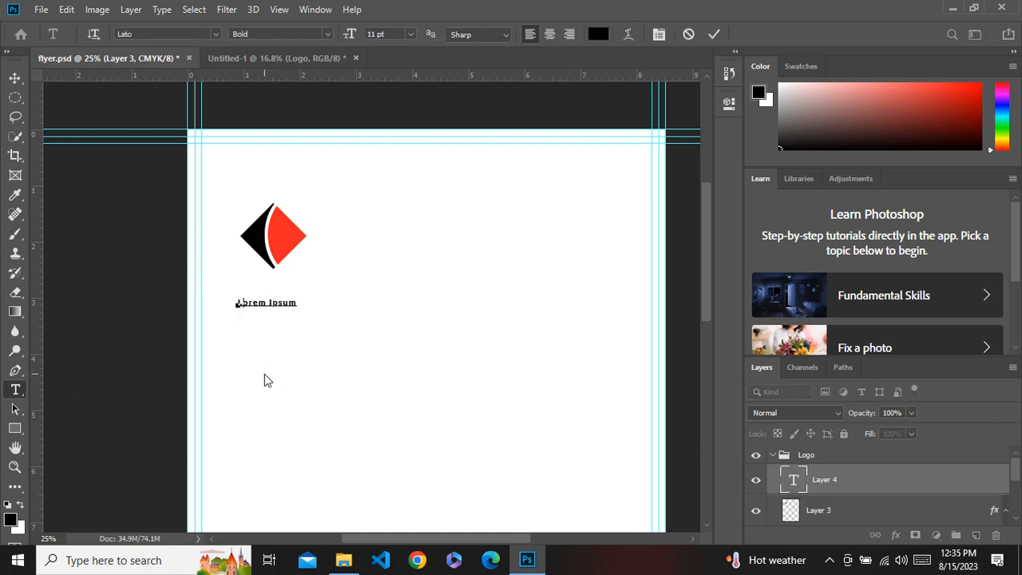
{"action": "type", "text": "GO NAM E"}
{"action": "left_click", "coordinate": [15, 78]}
{"action": "left_click_drag", "start_coordinate": [273, 312], "coordinate": [276, 290]}
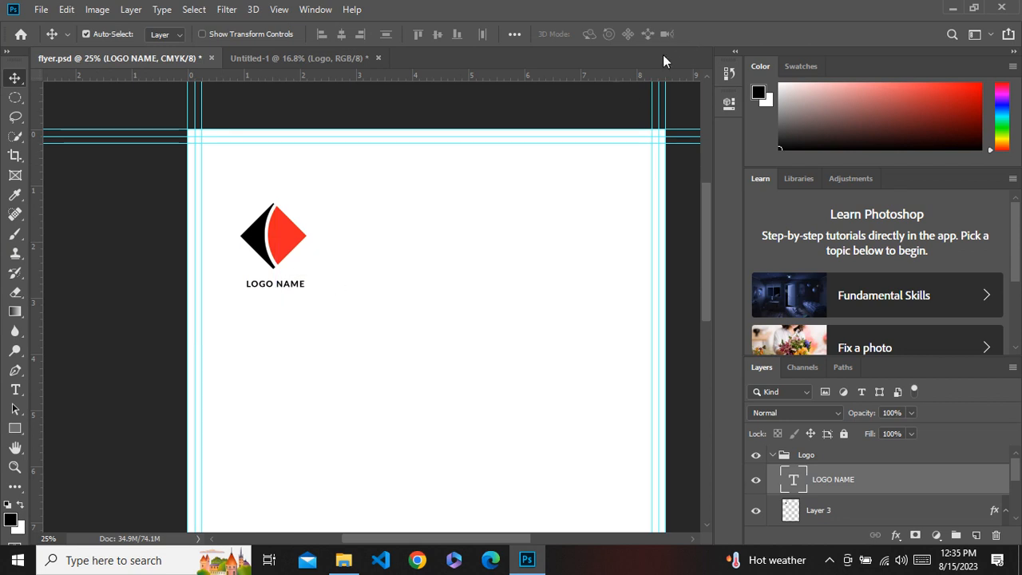
Move the whole Logo group to the top-left corner of the page.
{"action": "left_click", "coordinate": [824, 458]}
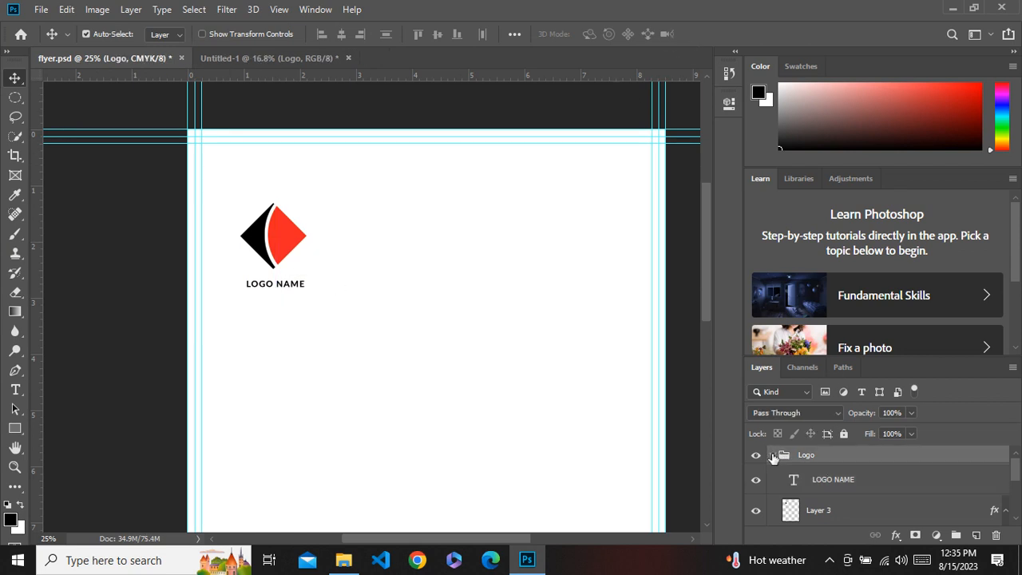
{"action": "left_click", "coordinate": [772, 454]}
{"action": "left_click", "coordinate": [280, 241]}
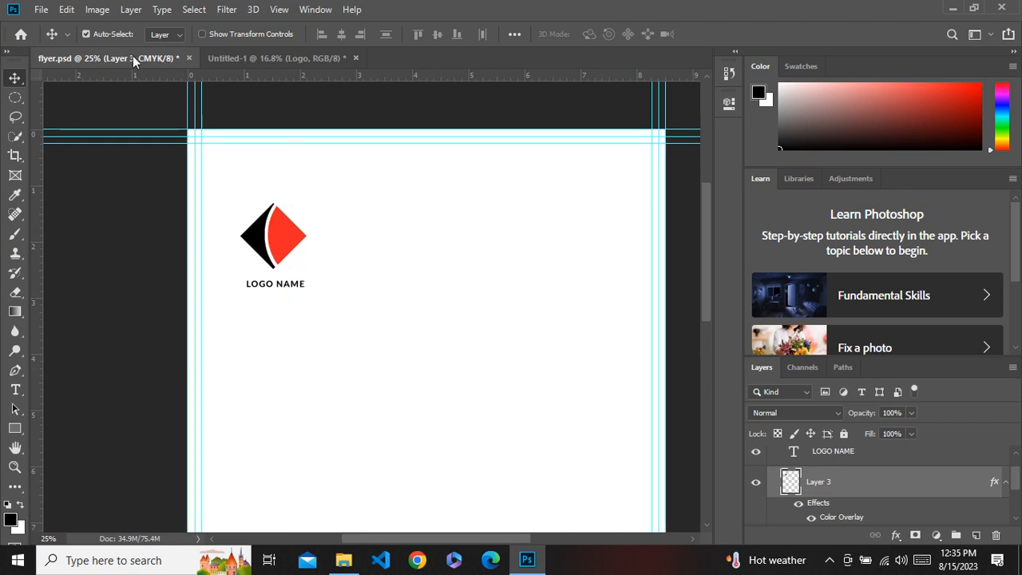
{"action": "scroll", "coordinate": [841, 467], "scroll_direction": "up", "scroll_amount": 1}
{"action": "left_click", "coordinate": [846, 462]}
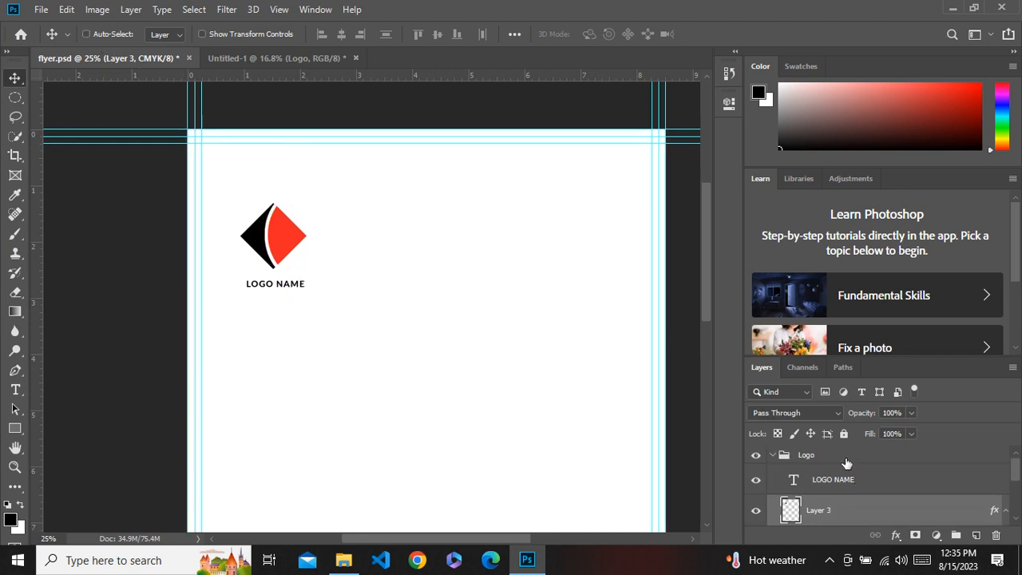
{"action": "left_click", "coordinate": [772, 455]}
{"action": "left_click_drag", "start_coordinate": [279, 249], "coordinate": [247, 190]}
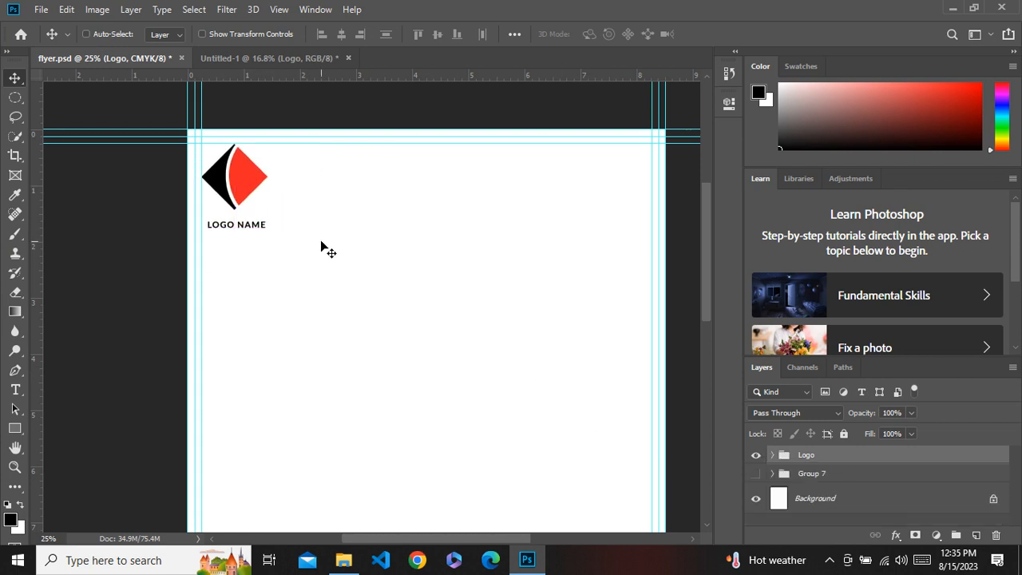
{"action": "scroll", "coordinate": [321, 243], "scroll_direction": "down", "scroll_amount": 2}
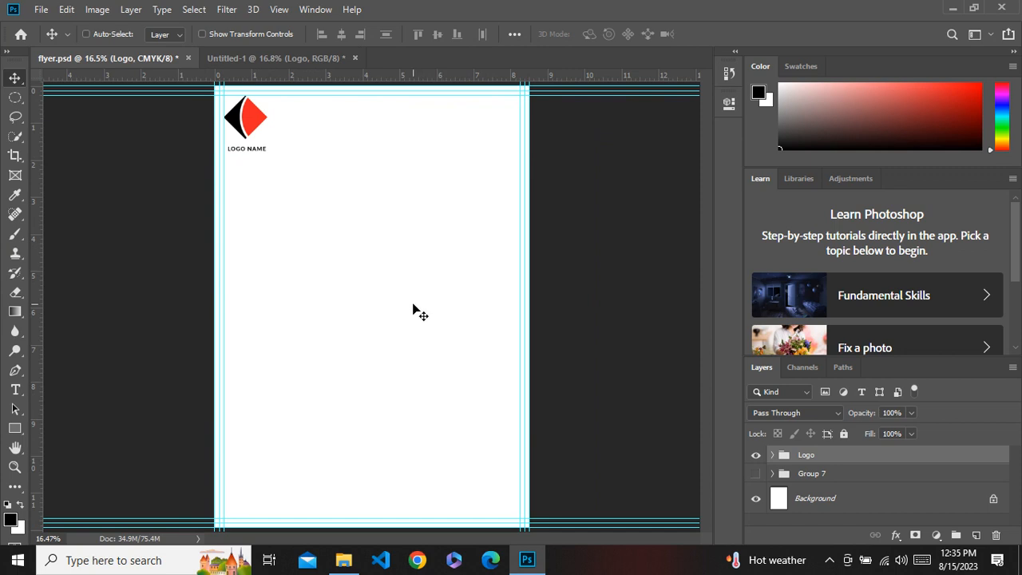
Draw a black six-sided polygon shape on the page with the Polygon tool.
{"action": "left_click", "coordinate": [16, 429]}
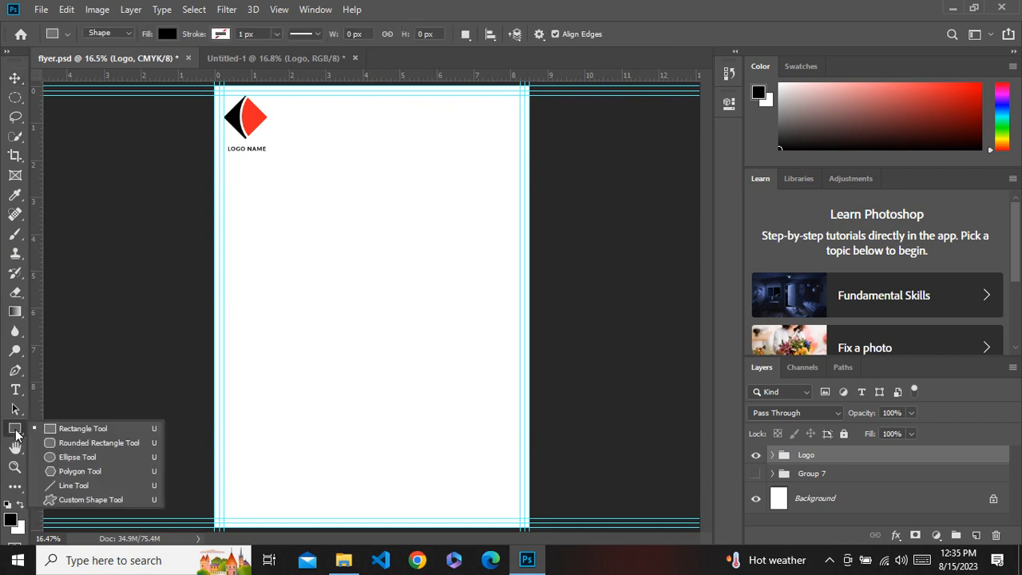
{"action": "left_click", "coordinate": [92, 471]}
{"action": "left_click_drag", "start_coordinate": [360, 179], "coordinate": [474, 232]}
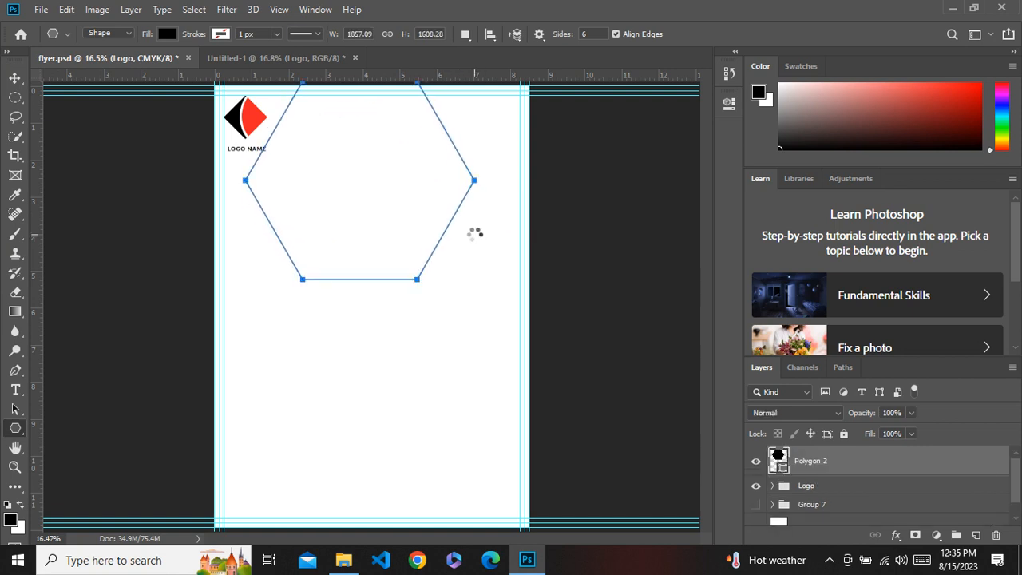
Move the hexagon onto the page and scale it down with Free Transform, committing the change.
{"action": "left_click", "coordinate": [15, 79]}
{"action": "left_click_drag", "start_coordinate": [376, 194], "coordinate": [413, 246]}
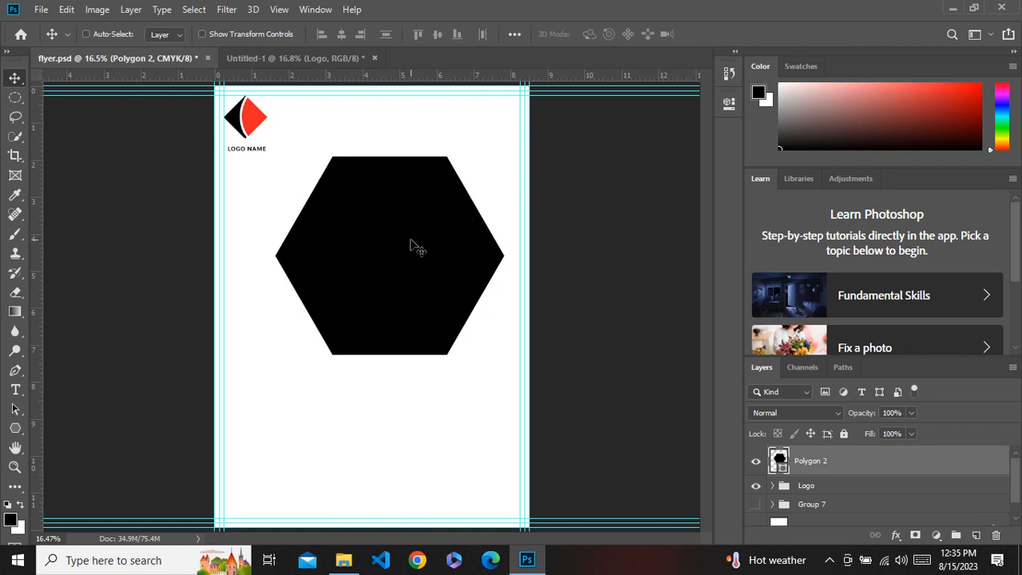
{"action": "key", "text": "ctrl+t"}
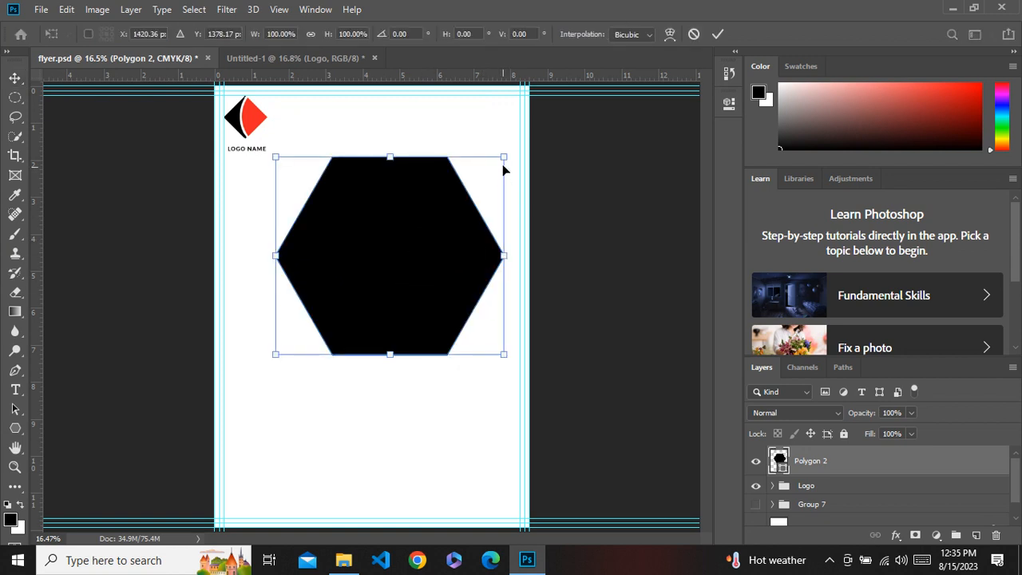
{"action": "left_click_drag", "start_coordinate": [501, 159], "coordinate": [413, 267]}
{"action": "left_click_drag", "start_coordinate": [354, 294], "coordinate": [427, 346]}
{"action": "left_click", "coordinate": [718, 34]}
Nudge the duplicated hexagon down so a small gap separates it from the first one.
{"action": "key", "text": "shift+Down"}
{"action": "key", "text": "shift+Down"}
{"action": "key", "text": "shift+Down"}
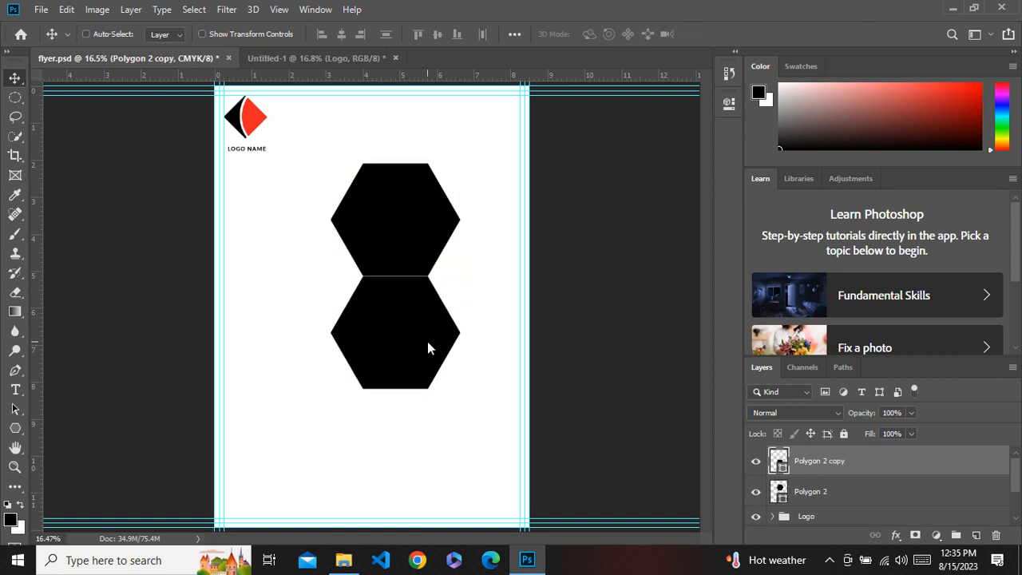
{"action": "key", "text": "shift+Down"}
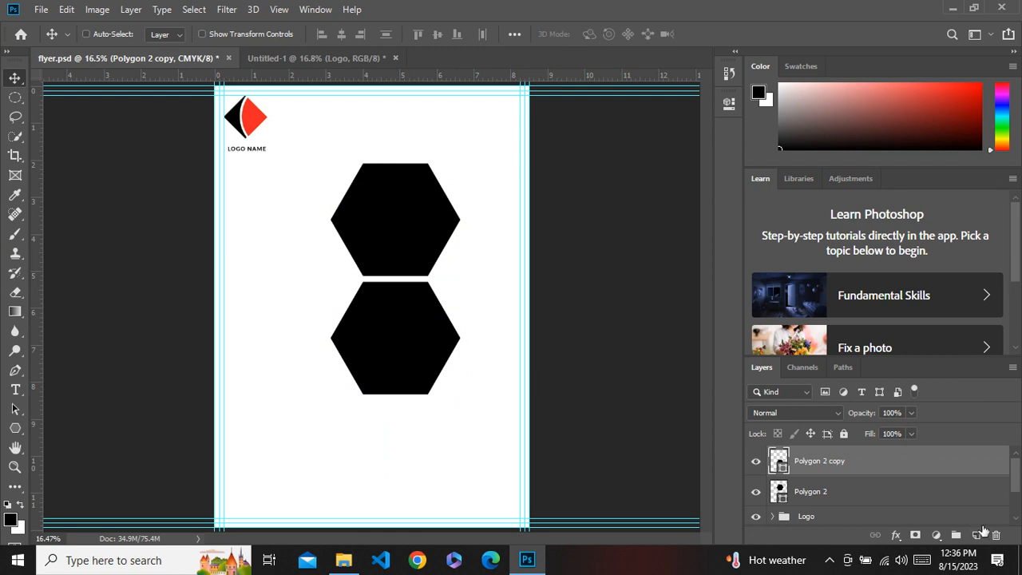
Duplicate both hexagons and offset the copies to the right and down so they run off the page edge.
{"action": "left_click", "coordinate": [908, 497], "text": "shift"}
{"action": "left_click_drag", "start_coordinate": [423, 227], "coordinate": [517, 279]}
{"action": "key", "text": "shift+Down"}
{"action": "key", "text": "shift+Down"}
{"action": "key", "text": "shift+Right"}
{"action": "key", "text": "shift+Right"}
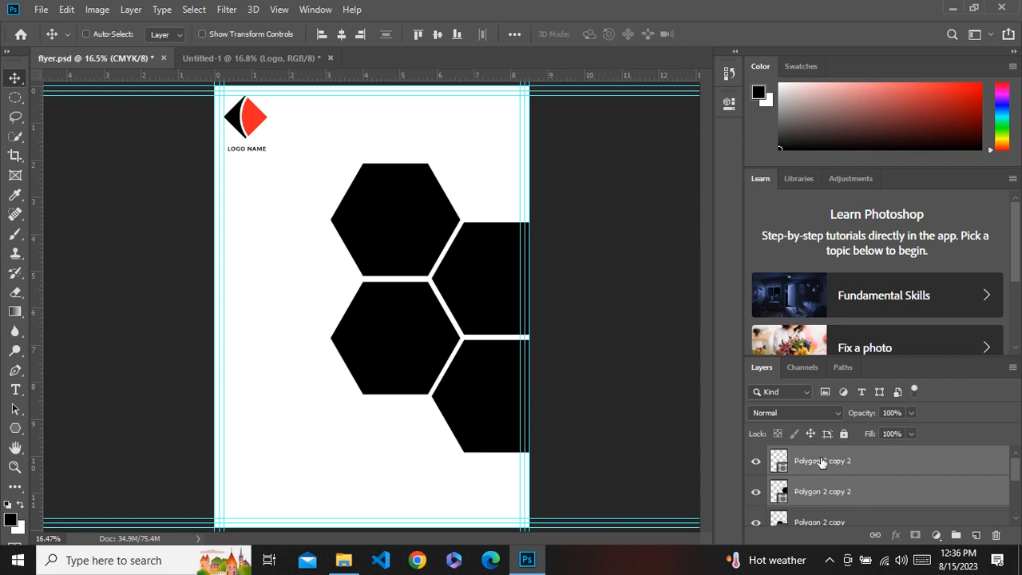
Duplicate a hexagon and nudge the copy into place left of the middle column, between the two left hexagons.
{"action": "scroll", "coordinate": [900, 491], "scroll_direction": "down", "scroll_amount": 1}
{"action": "left_click", "coordinate": [863, 498]}
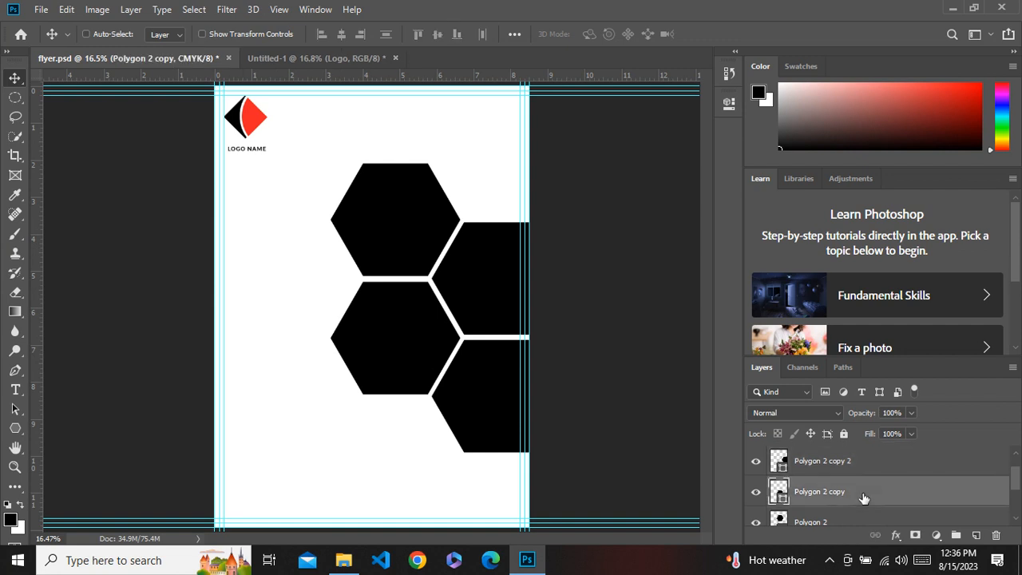
{"action": "left_click_drag", "start_coordinate": [402, 214], "coordinate": [291, 152]}
{"action": "key", "text": "Right"}
{"action": "key", "text": "Right"}
{"action": "key", "text": "Right"}
{"action": "key", "text": "Right"}
{"action": "key", "text": "Right"}
{"action": "key", "text": "Right"}
{"action": "key", "text": "Right"}
{"action": "key", "text": "Right"}
{"action": "key", "text": "Right"}
{"action": "key", "text": "Right"}
{"action": "key", "text": "Right"}
{"action": "key", "text": "Right"}
{"action": "key", "text": "Right"}
{"action": "key", "text": "Right"}
{"action": "key", "text": "Right"}
{"action": "key", "text": "Right"}
{"action": "key", "text": "Right"}
{"action": "key", "text": "Right"}
{"action": "key", "text": "Right"}
{"action": "key", "text": "Right"}
{"action": "key", "text": "Down"}
{"action": "key", "text": "Down"}
{"action": "key", "text": "Down"}
{"action": "key", "text": "Down"}
{"action": "key", "text": "Down"}
{"action": "key", "text": "Down"}
{"action": "key", "text": "Down"}
{"action": "key", "text": "Down"}
{"action": "key", "text": "Down"}
{"action": "key", "text": "Down"}
{"action": "key", "text": "Down"}
{"action": "key", "text": "Down"}
{"action": "key", "text": "Right"}
{"action": "key", "text": "Right"}
{"action": "key", "text": "Right"}
{"action": "key", "text": "Right"}
{"action": "key", "text": "Right"}
{"action": "key", "text": "Right"}
{"action": "key", "text": "Right"}
{"action": "key", "text": "Right"}
{"action": "key", "text": "Right"}
{"action": "key", "text": "Right"}
{"action": "key", "text": "Right"}
{"action": "key", "text": "Right"}
{"action": "key", "text": "Right"}
{"action": "key", "text": "Right"}
{"action": "key", "text": "Down"}
{"action": "key", "text": "Down"}
{"action": "key", "text": "Down"}
{"action": "key", "text": "Down"}
{"action": "key", "text": "Down"}
{"action": "key", "text": "Down"}
{"action": "key", "text": "Right"}
{"action": "key", "text": "Right"}
{"action": "key", "text": "Right"}
{"action": "key", "text": "Right"}
{"action": "key", "text": "Right"}
{"action": "key", "text": "Right"}
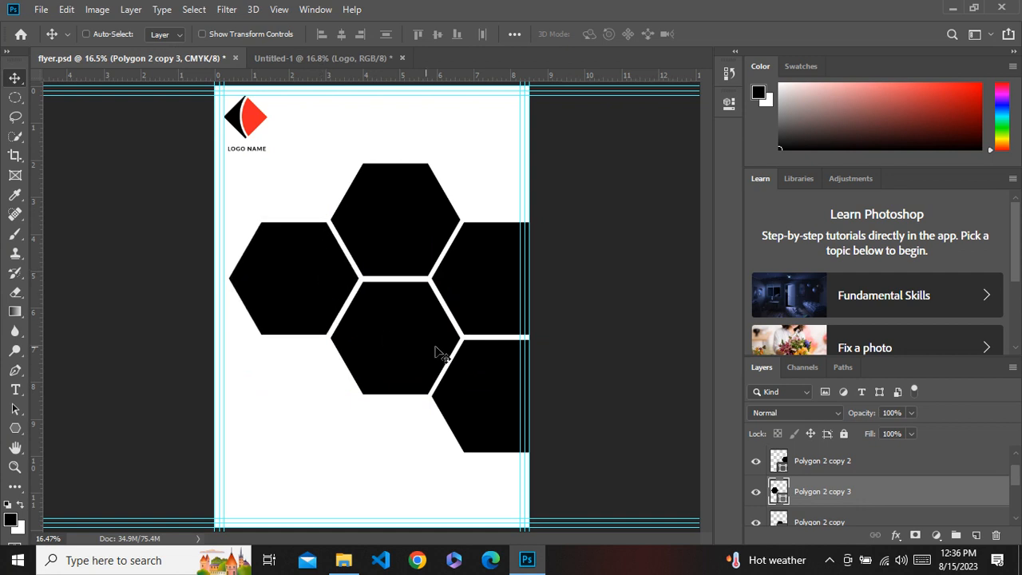
{"action": "key", "text": "Right"}
{"action": "key", "text": "Left"}
Duplicate the left hexagon and position the copy directly above it.
{"action": "left_click_drag", "start_coordinate": [314, 301], "coordinate": [311, 183]}
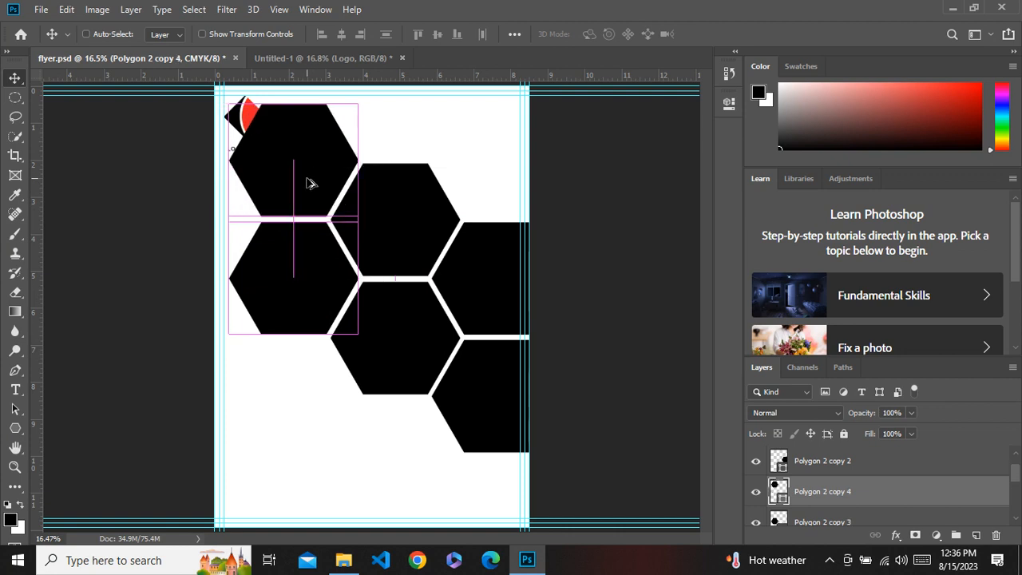
{"action": "key", "text": "Left"}
{"action": "key", "text": "Down"}
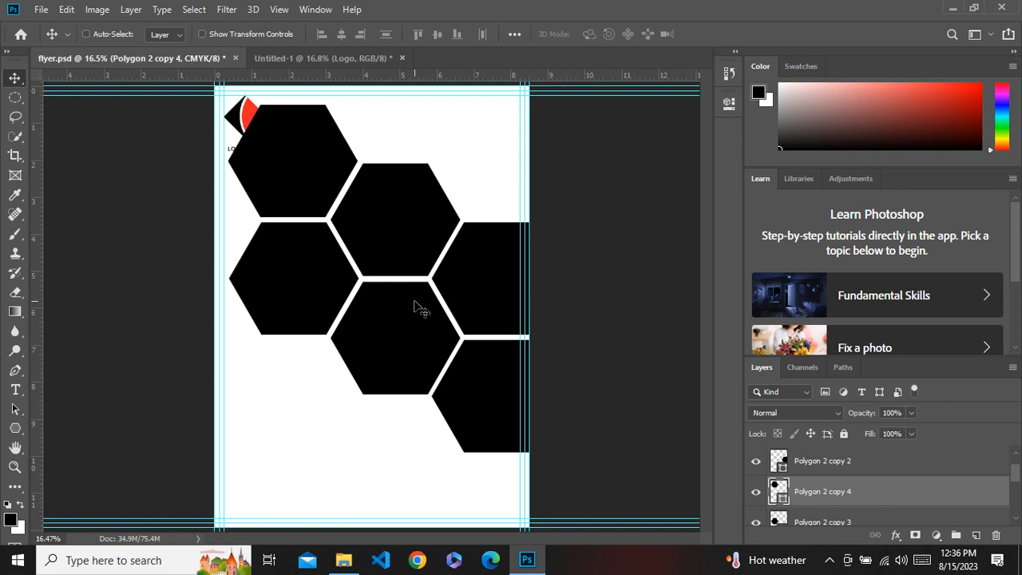
{"action": "key", "text": "Up"}
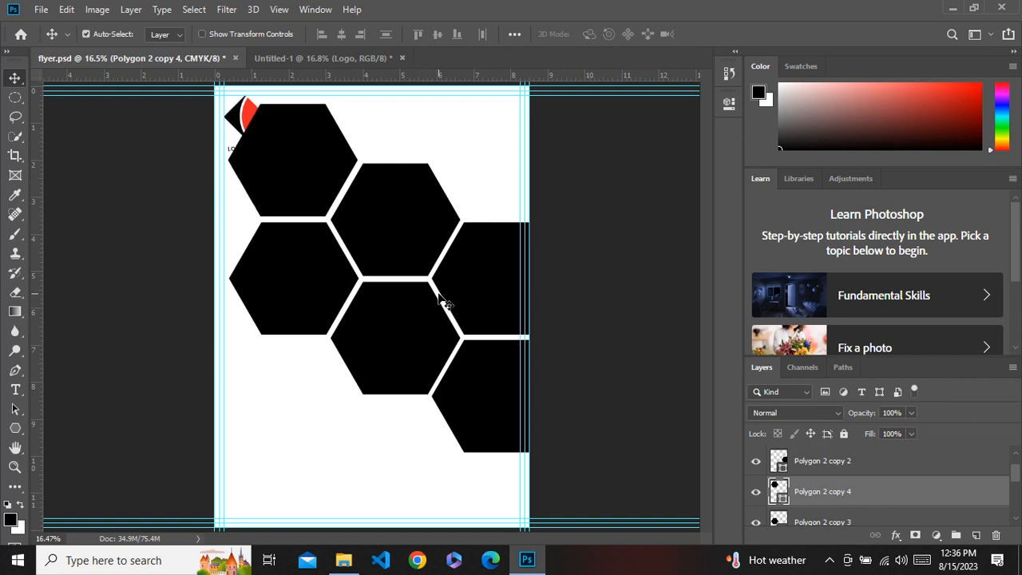
Scale the upper-left hexagon copy down to about 45% with Free Transform.
{"action": "key", "text": "ctrl+t"}
{"action": "left_click_drag", "start_coordinate": [225, 101], "coordinate": [298, 193]}
{"action": "key", "text": "Right"}
{"action": "key", "text": "Right"}
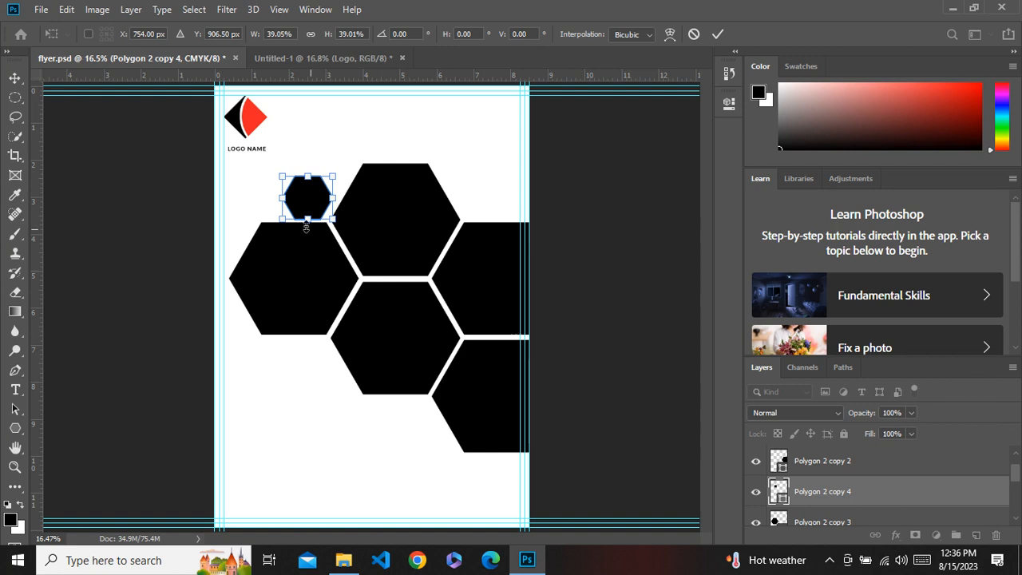
{"action": "left_click_drag", "start_coordinate": [279, 175], "coordinate": [275, 169]}
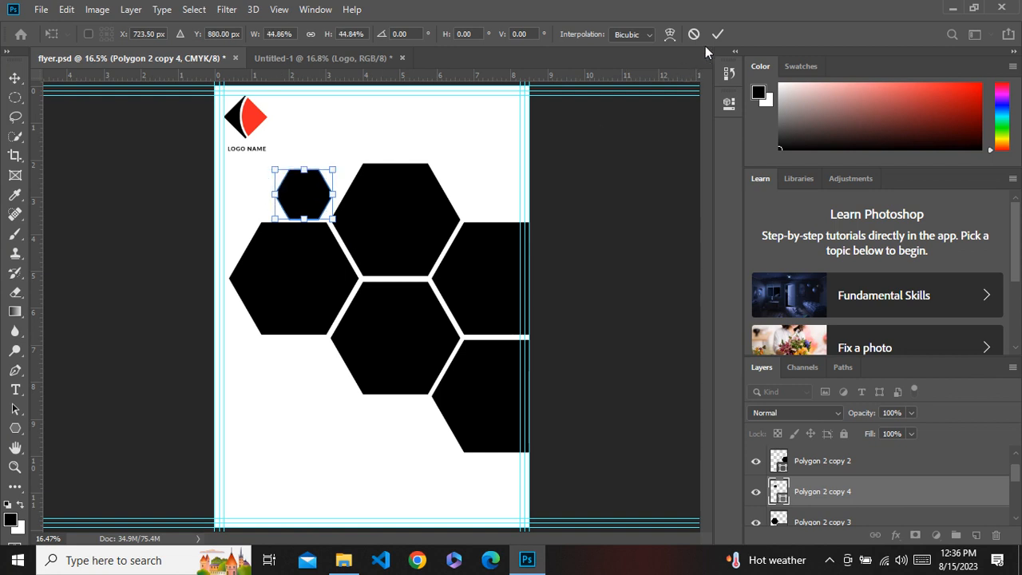
{"action": "left_click", "coordinate": [718, 35]}
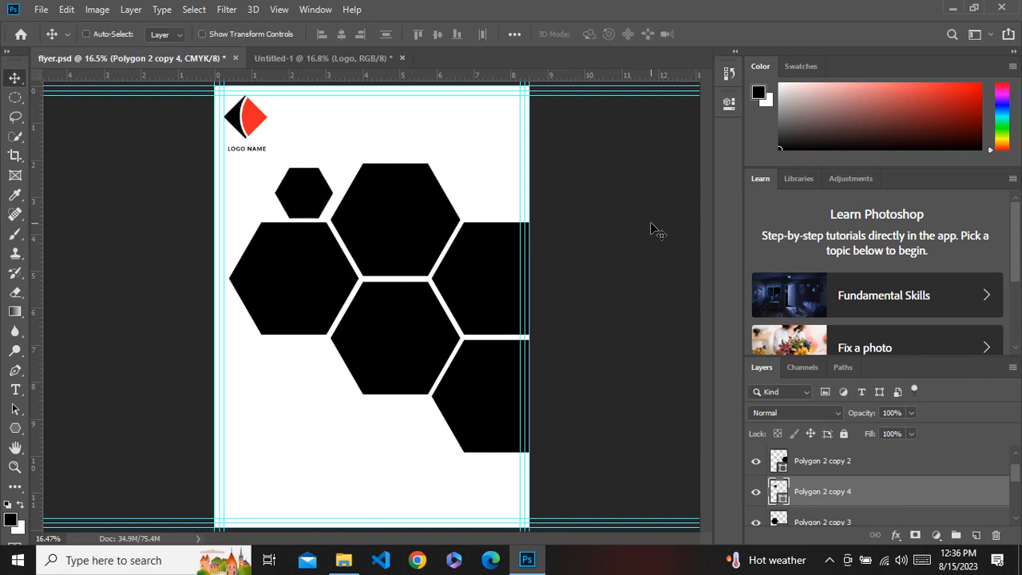
Nudge the small hexagon into the gap above the large left hexagon.
{"action": "key", "text": "Right"}
{"action": "key", "text": "Right"}
{"action": "key", "text": "Right"}
{"action": "key", "text": "Right"}
{"action": "key", "text": "Right"}
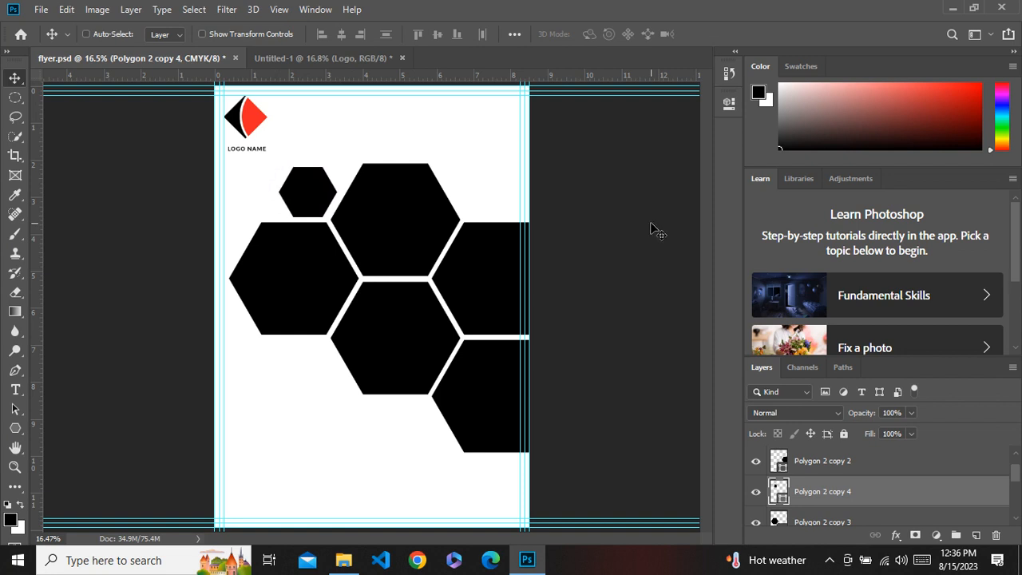
{"action": "key", "text": "Up"}
{"action": "key", "text": "Up"}
{"action": "key", "text": "Up"}
{"action": "key", "text": "Right"}
{"action": "key", "text": "Right"}
{"action": "key", "text": "Left"}
{"action": "key", "text": "Right"}
Duplicate the small hexagon and place the copy in the lower gap below the large left hexagon.
{"action": "left_click_drag", "start_coordinate": [315, 215], "coordinate": [315, 395]}
{"action": "key", "text": "shift+Up"}
{"action": "key", "text": "shift+Up"}
{"action": "key", "text": "shift+Up"}
{"action": "key", "text": "shift+Up"}
{"action": "key", "text": "shift+Up"}
{"action": "key", "text": "shift+Left"}
{"action": "key", "text": "shift+Down"}
{"action": "key", "text": "shift+Up"}
{"action": "key", "text": "shift+Down"}
{"action": "key", "text": "shift+Up"}
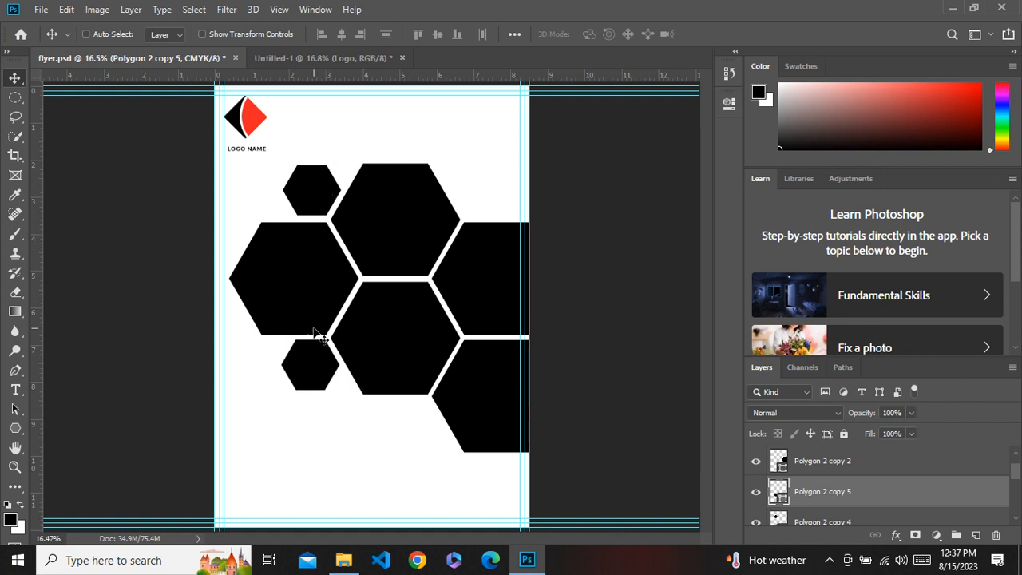
Select all the hexagon layers and group them together.
{"action": "scroll", "coordinate": [869, 473], "scroll_direction": "up", "scroll_amount": 1}
{"action": "scroll", "coordinate": [869, 473], "scroll_direction": "down", "scroll_amount": 1}
{"action": "scroll", "coordinate": [870, 473], "scroll_direction": "up", "scroll_amount": 1}
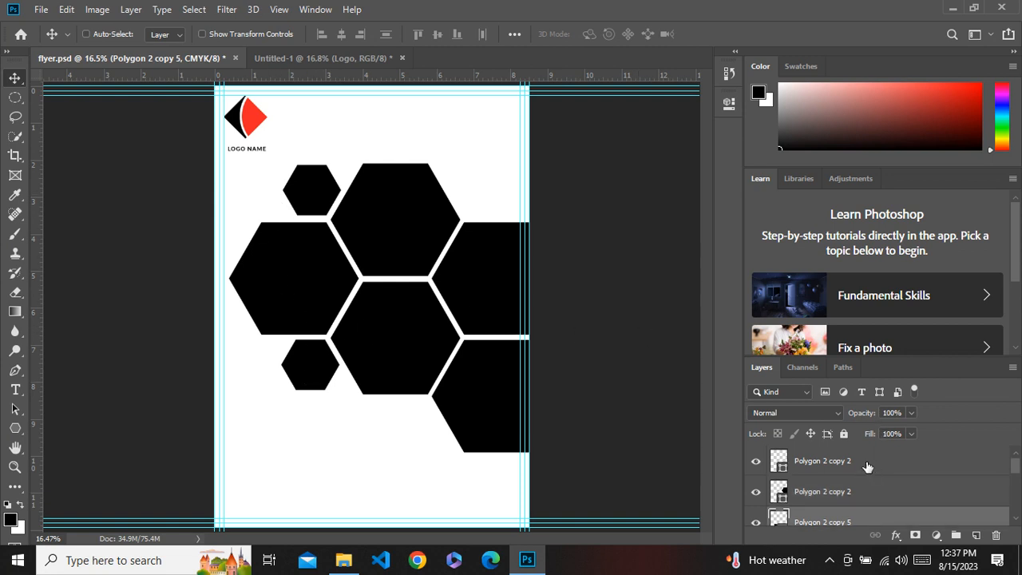
{"action": "left_click", "coordinate": [808, 463]}
{"action": "scroll", "coordinate": [871, 486], "scroll_direction": "down", "scroll_amount": 5}
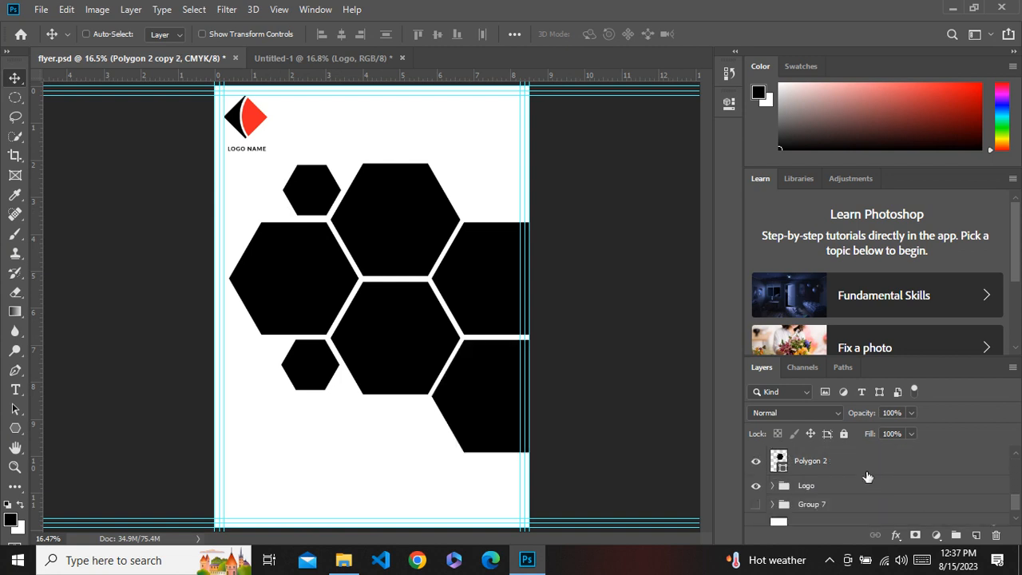
{"action": "left_click", "coordinate": [861, 468], "text": "shift"}
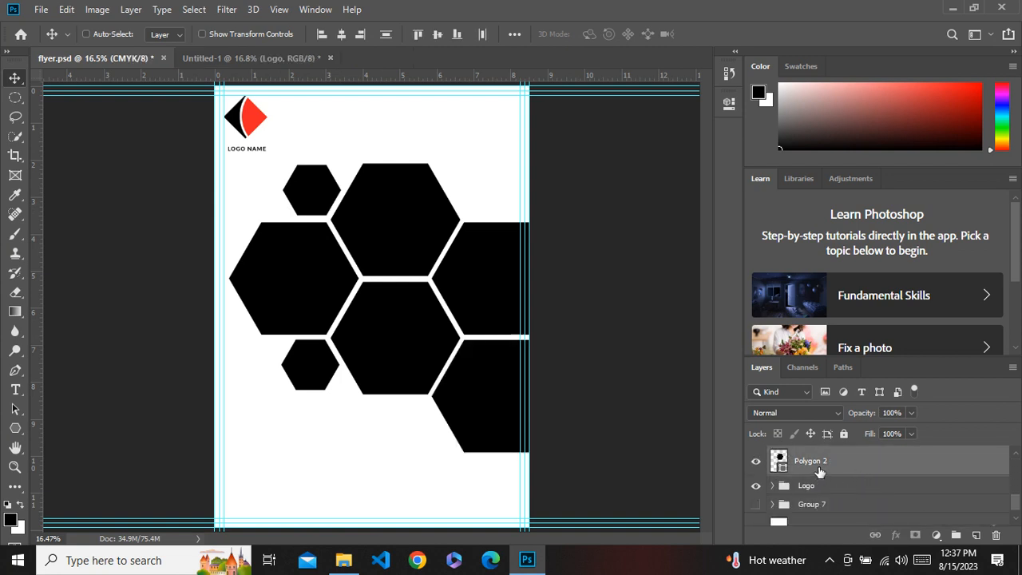
{"action": "key", "text": "ctrl+g"}
Move the hexagon group right to the page edge and up toward the top.
{"action": "left_click_drag", "start_coordinate": [484, 287], "coordinate": [513, 281]}
{"action": "key", "text": "shift+Right"}
{"action": "key", "text": "shift+Right"}
{"action": "key", "text": "shift+Right"}
{"action": "key", "text": "shift+Right"}
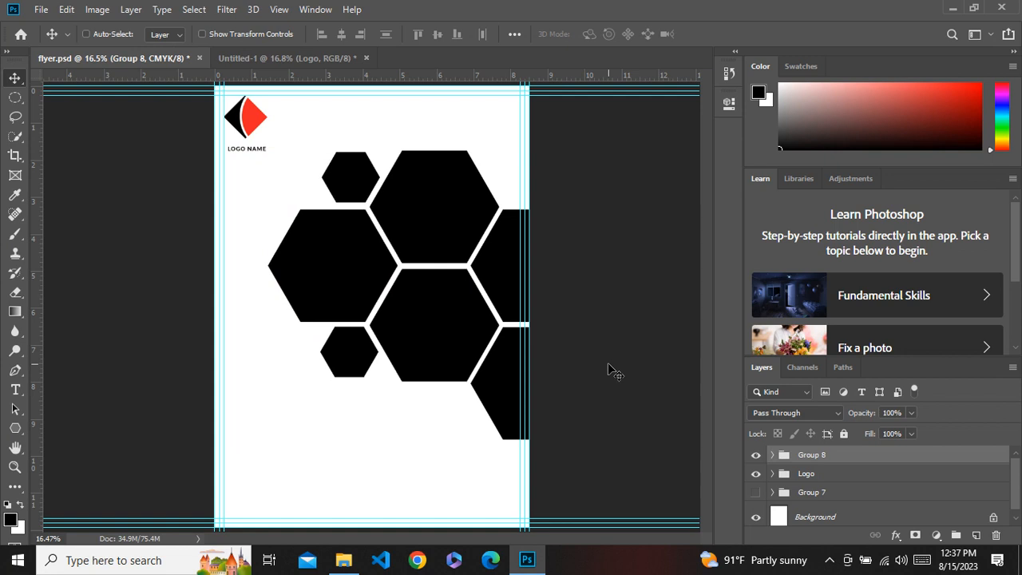
{"action": "key", "text": "shift+Up"}
{"action": "key", "text": "shift+Up"}
{"action": "key", "text": "shift+Up"}
{"action": "key", "text": "shift+Up"}
{"action": "key", "text": "shift+Up"}
{"action": "key", "text": "shift+Up"}
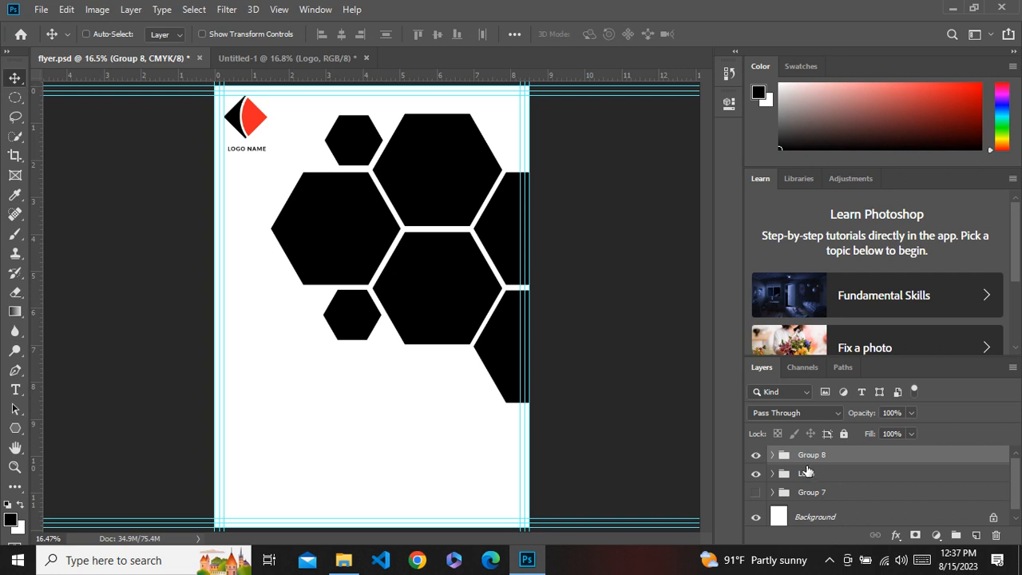
Expand the hexagon group and toggle individual hexagon layers' visibility to identify them.
{"action": "left_click", "coordinate": [772, 455]}
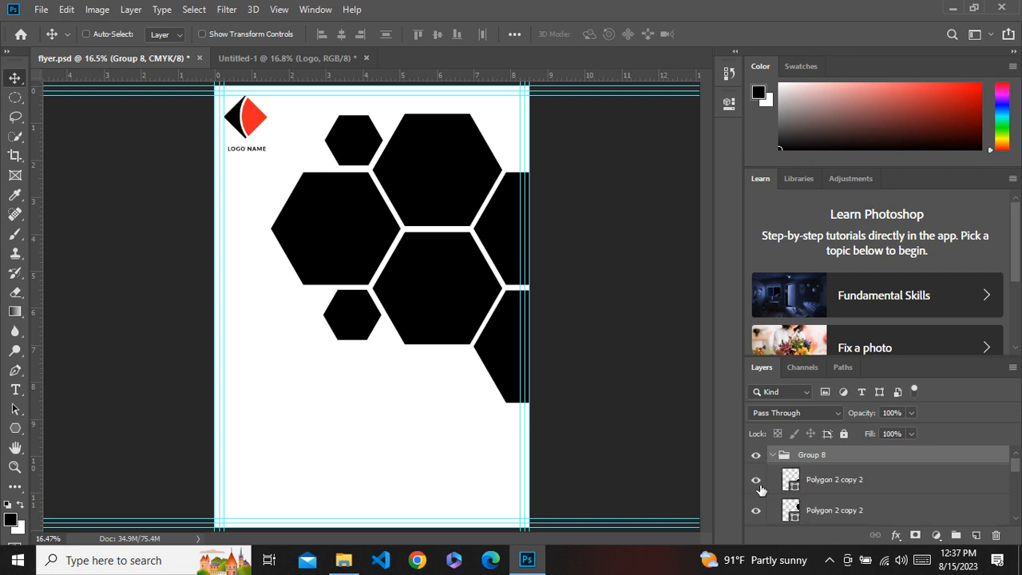
{"action": "left_click", "coordinate": [756, 480]}
{"action": "left_click", "coordinate": [756, 480]}
{"action": "left_click", "coordinate": [756, 510]}
{"action": "left_click", "coordinate": [756, 510]}
{"action": "left_click", "coordinate": [756, 480]}
{"action": "left_click", "coordinate": [756, 480]}
{"action": "left_click", "coordinate": [759, 510]}
{"action": "left_click", "coordinate": [759, 511]}
{"action": "left_click", "coordinate": [832, 511]}
{"action": "left_click", "coordinate": [841, 481], "text": "ctrl"}
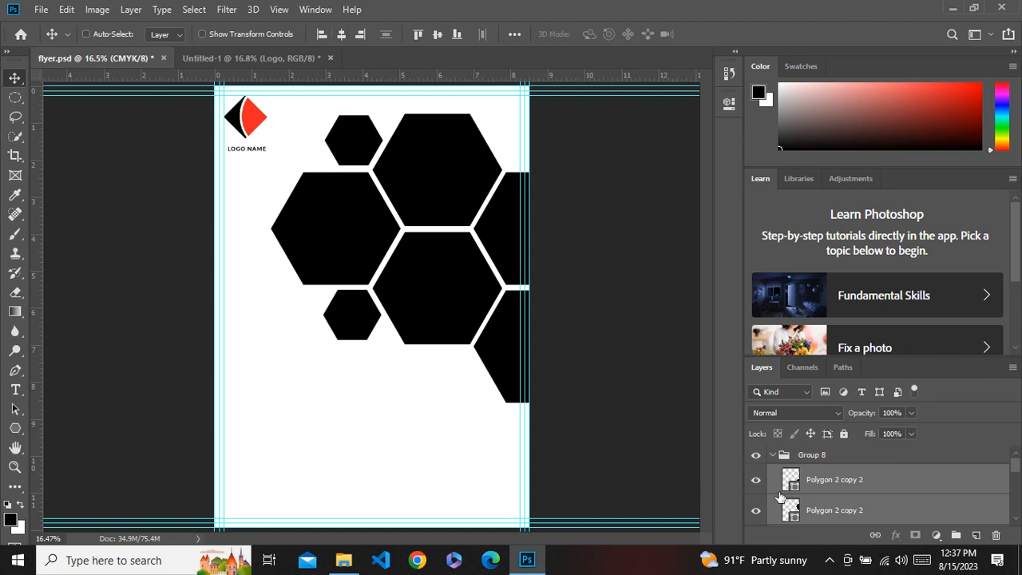
Try aligning the two small hexagons using the horizontal align options, then undo.
{"action": "scroll", "coordinate": [862, 467], "scroll_direction": "down", "scroll_amount": 1}
{"action": "left_click", "coordinate": [831, 522]}
{"action": "scroll", "coordinate": [841, 511], "scroll_direction": "down", "scroll_amount": 1}
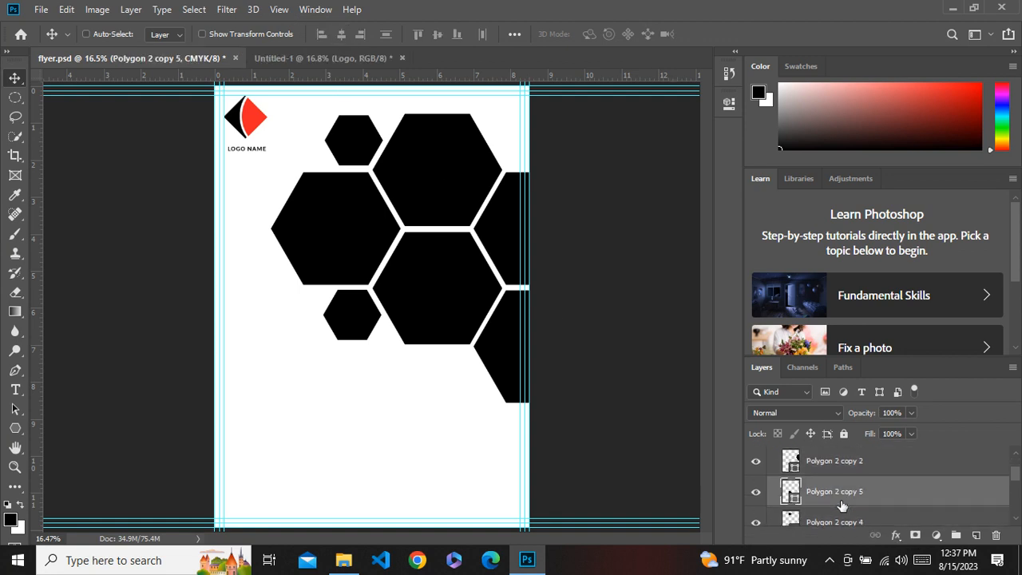
{"action": "scroll", "coordinate": [842, 506], "scroll_direction": "down", "scroll_amount": 1}
{"action": "left_click", "coordinate": [842, 503], "text": "ctrl"}
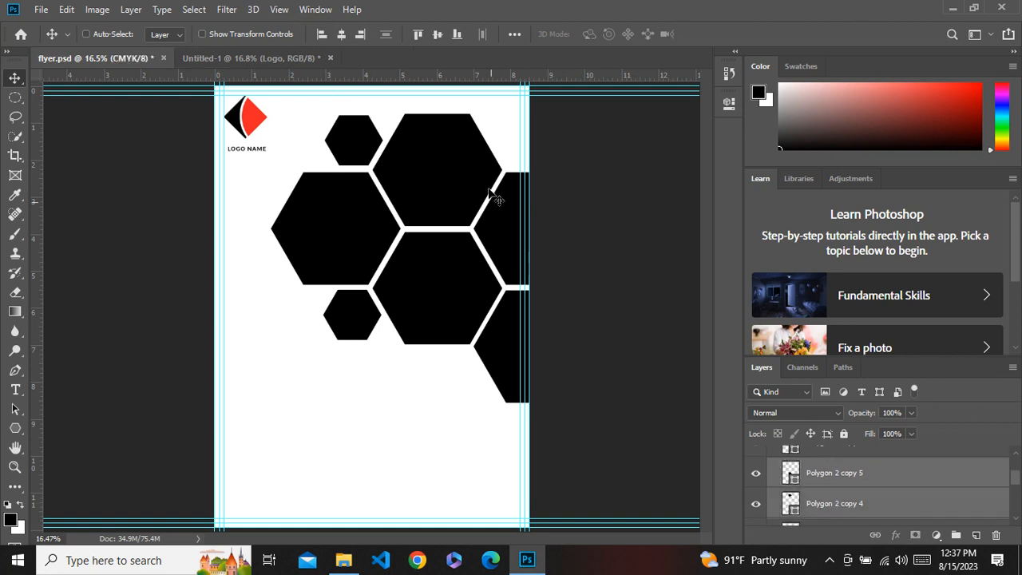
{"action": "left_click", "coordinate": [342, 34]}
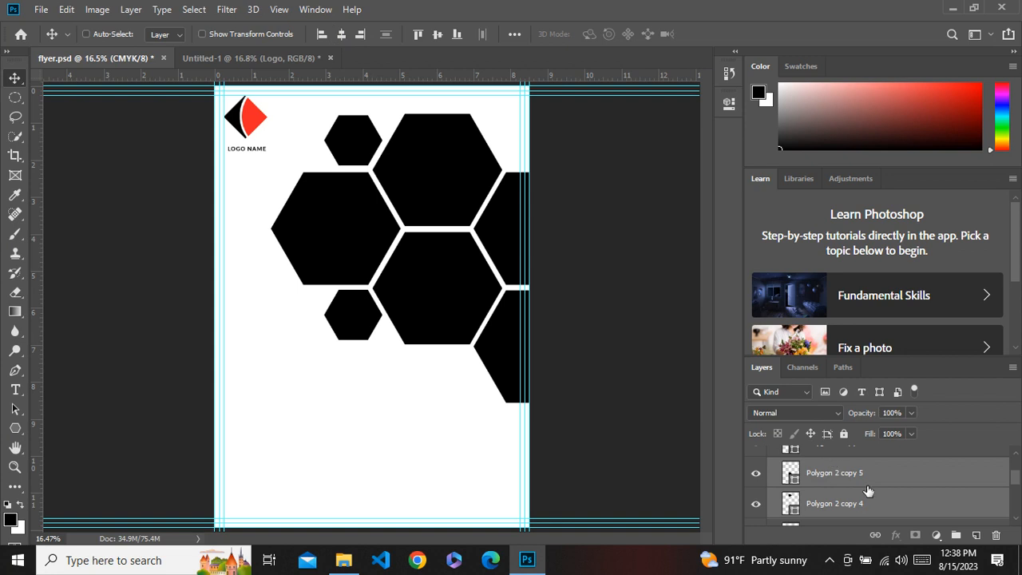
{"action": "scroll", "coordinate": [869, 490], "scroll_direction": "down", "scroll_amount": 1}
{"action": "left_click", "coordinate": [861, 515], "text": "ctrl"}
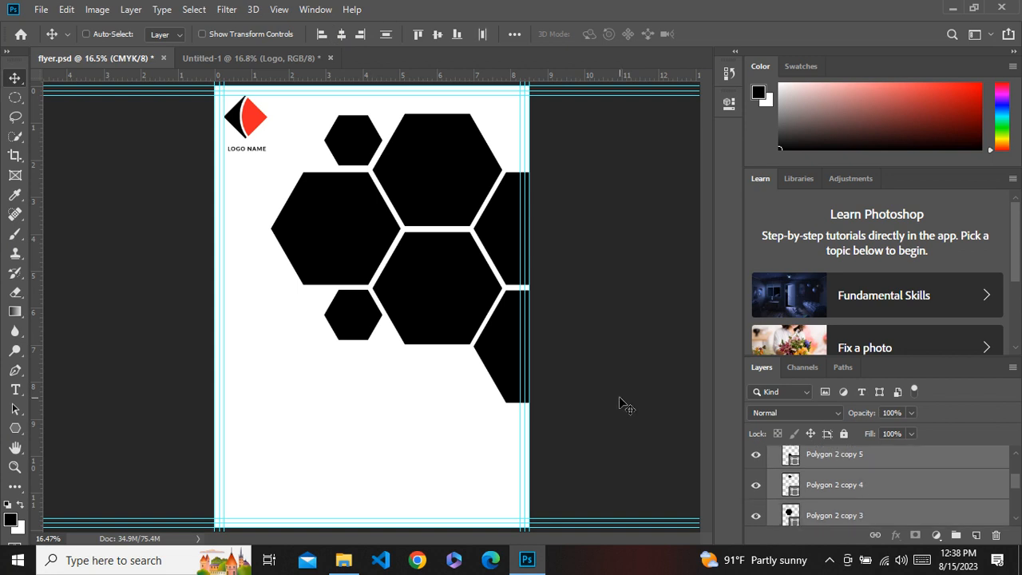
{"action": "left_click", "coordinate": [341, 34]}
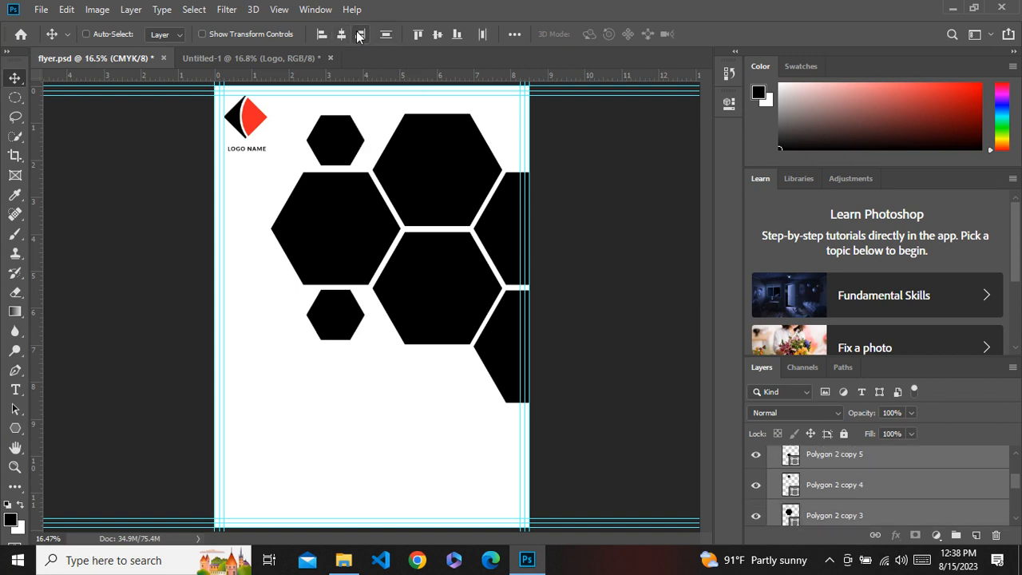
{"action": "left_click", "coordinate": [359, 35]}
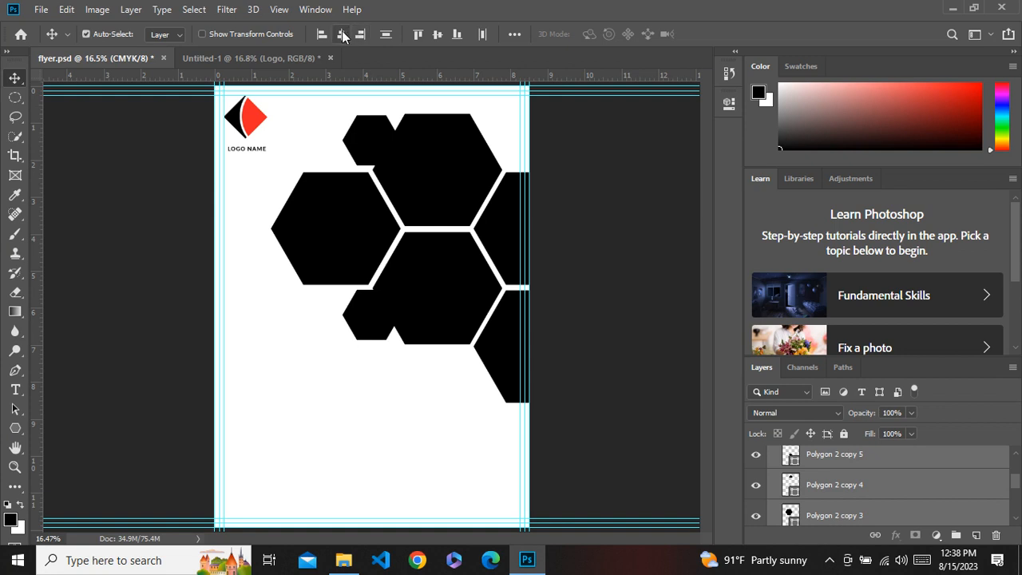
{"action": "left_click", "coordinate": [341, 34]}
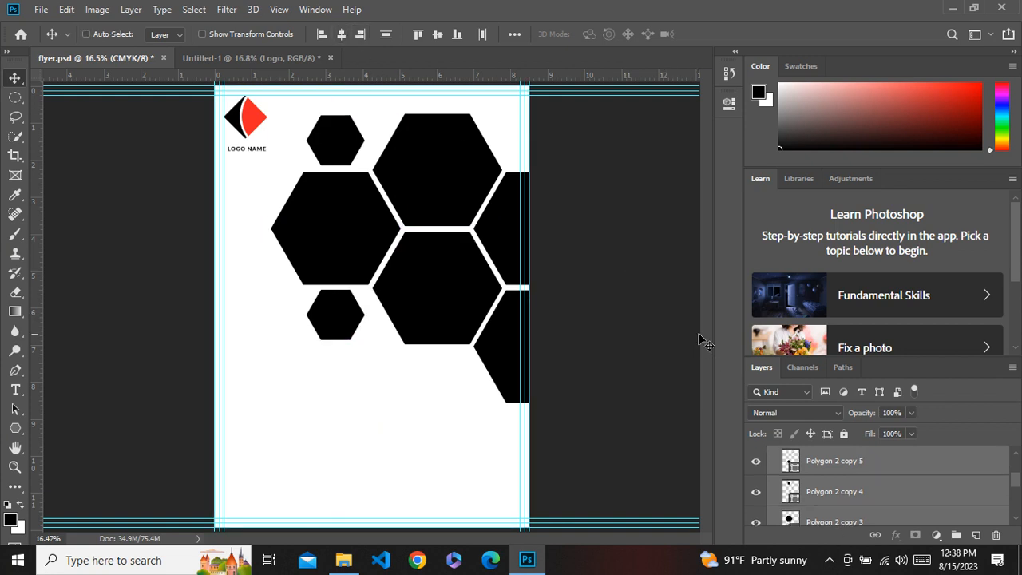
{"action": "key", "text": "ctrl+z"}
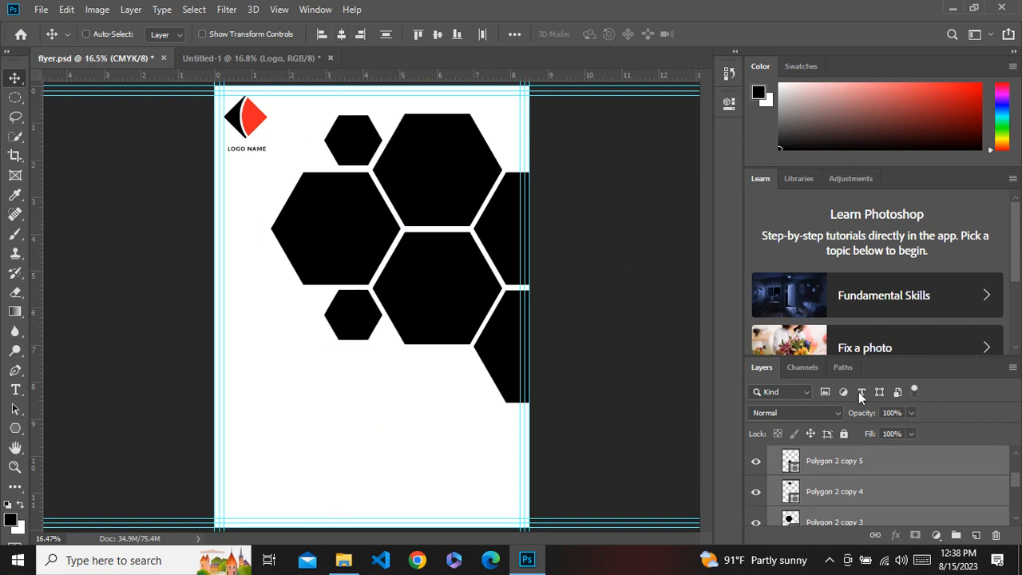
Toggle the visibility of the two small hexagon layers to compare the layout.
{"action": "left_click", "coordinate": [830, 470]}
{"action": "left_click", "coordinate": [756, 461]}
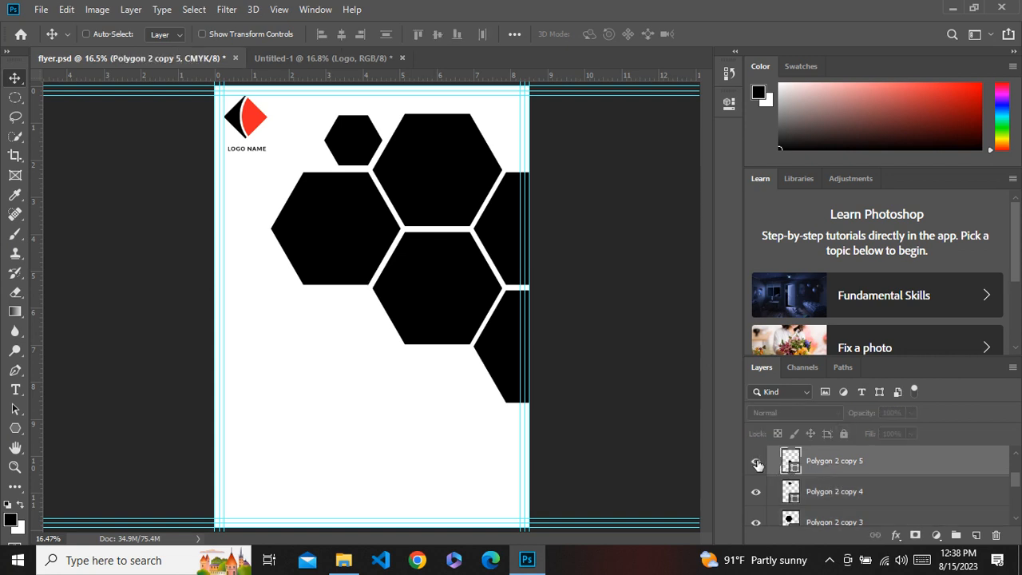
{"action": "left_click", "coordinate": [756, 461]}
{"action": "left_click", "coordinate": [756, 492]}
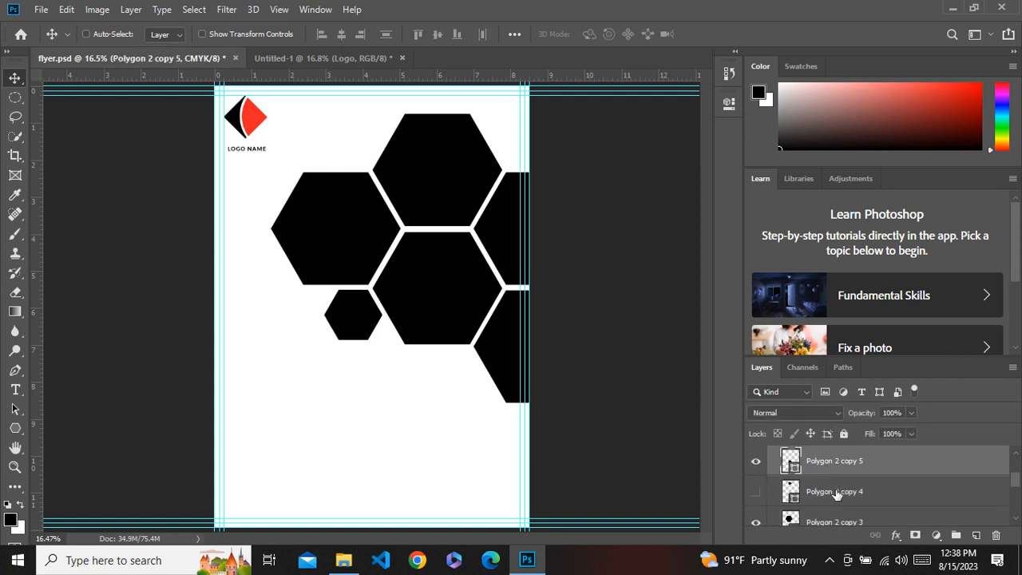
{"action": "left_click", "coordinate": [756, 492]}
{"action": "left_click", "coordinate": [903, 495]}
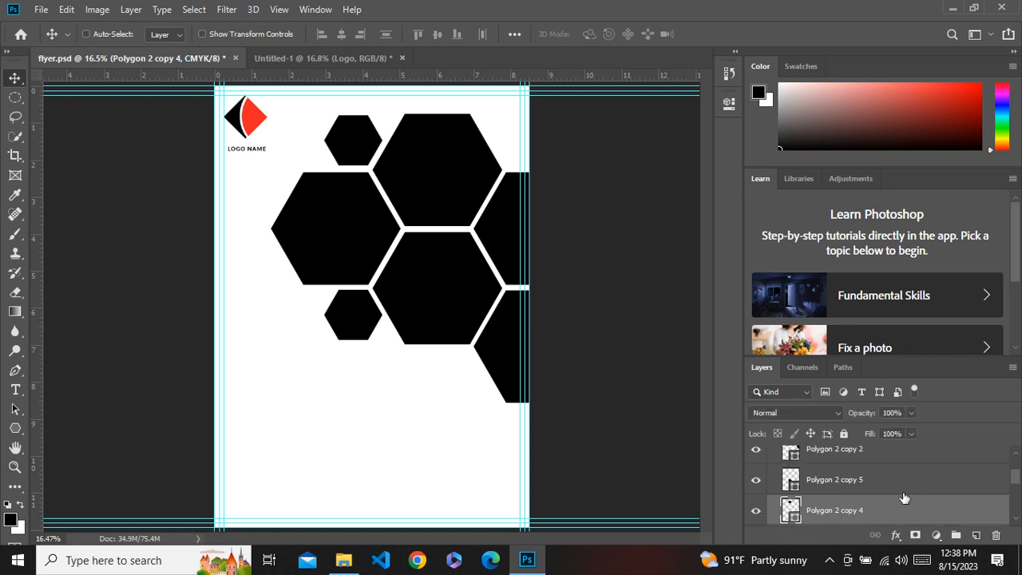
Move the Polygon 2 copy 4 layer to the top of the hexagon group, checking its visibility.
{"action": "left_click_drag", "start_coordinate": [871, 512], "coordinate": [866, 447]}
{"action": "scroll", "coordinate": [883, 498], "scroll_direction": "down", "scroll_amount": 3}
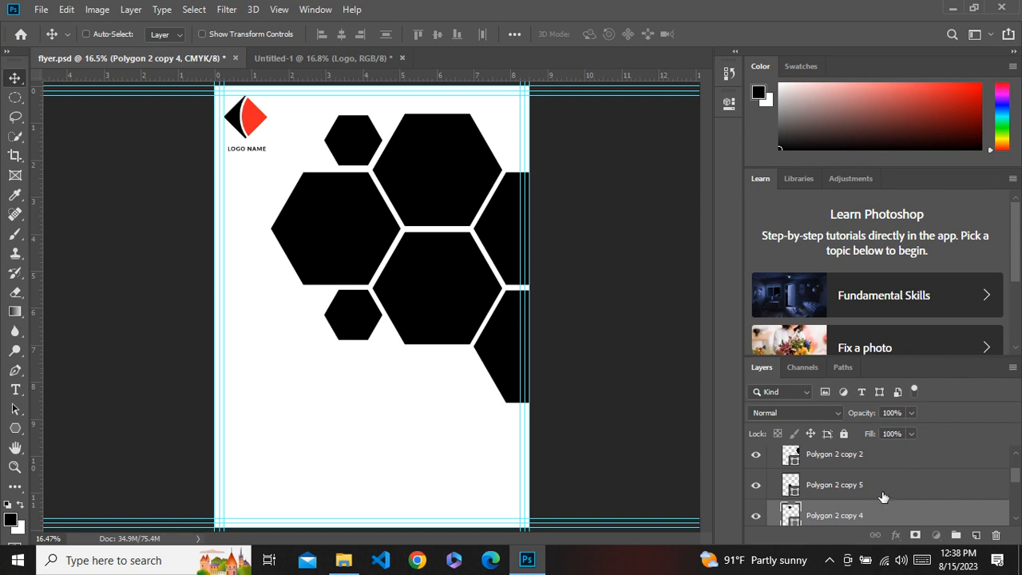
{"action": "left_click", "coordinate": [757, 515]}
{"action": "left_click", "coordinate": [757, 516]}
{"action": "left_click_drag", "start_coordinate": [837, 519], "coordinate": [863, 443]}
{"action": "scroll", "coordinate": [877, 481], "scroll_direction": "up", "scroll_amount": 1}
{"action": "scroll", "coordinate": [875, 464], "scroll_direction": "up", "scroll_amount": 1}
{"action": "left_click", "coordinate": [916, 507]}
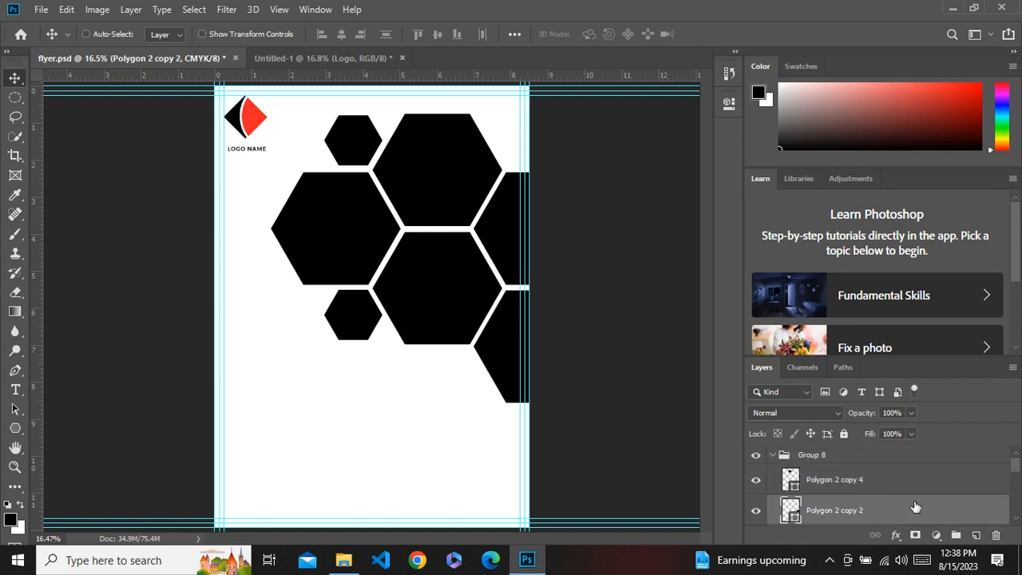
Select the remaining hexagon layers below it and group them into a new group.
{"action": "scroll", "coordinate": [916, 508], "scroll_direction": "down", "scroll_amount": 1}
{"action": "scroll", "coordinate": [915, 503], "scroll_direction": "down", "scroll_amount": 1}
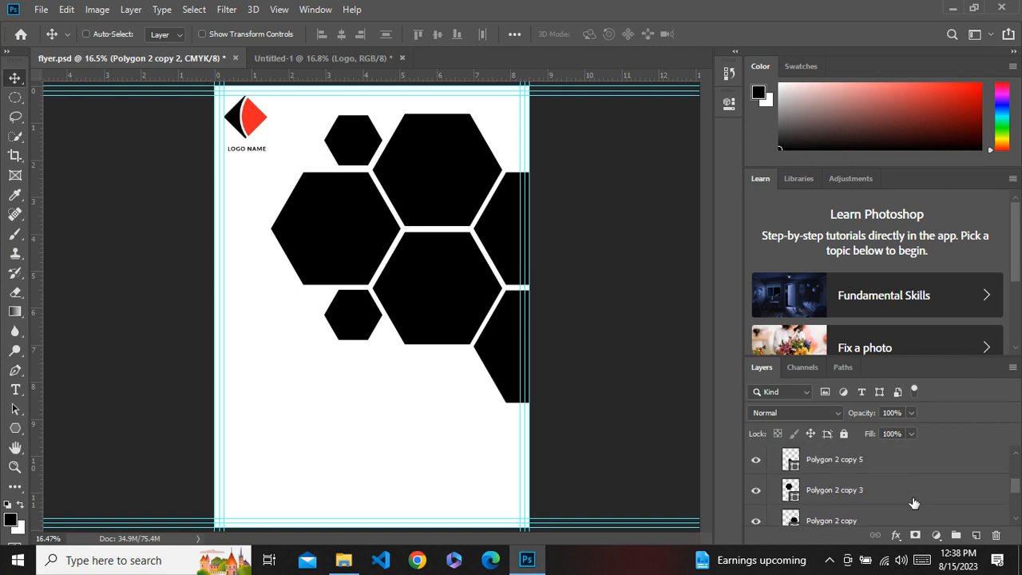
{"action": "scroll", "coordinate": [914, 504], "scroll_direction": "down", "scroll_amount": 1}
{"action": "scroll", "coordinate": [914, 503], "scroll_direction": "down", "scroll_amount": 3}
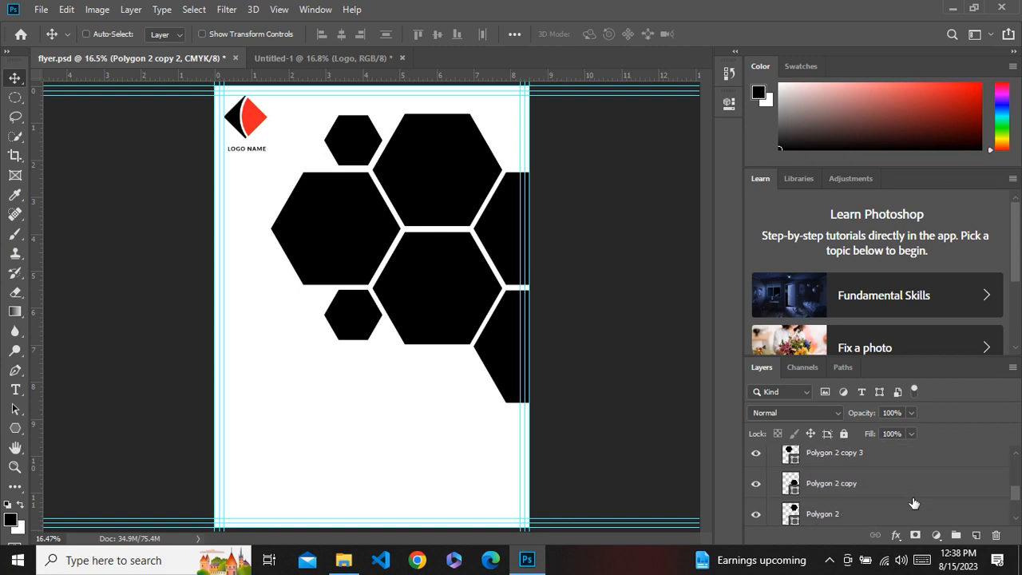
{"action": "left_click", "coordinate": [879, 487], "text": "shift"}
{"action": "scroll", "coordinate": [879, 487], "scroll_direction": "up", "scroll_amount": 2}
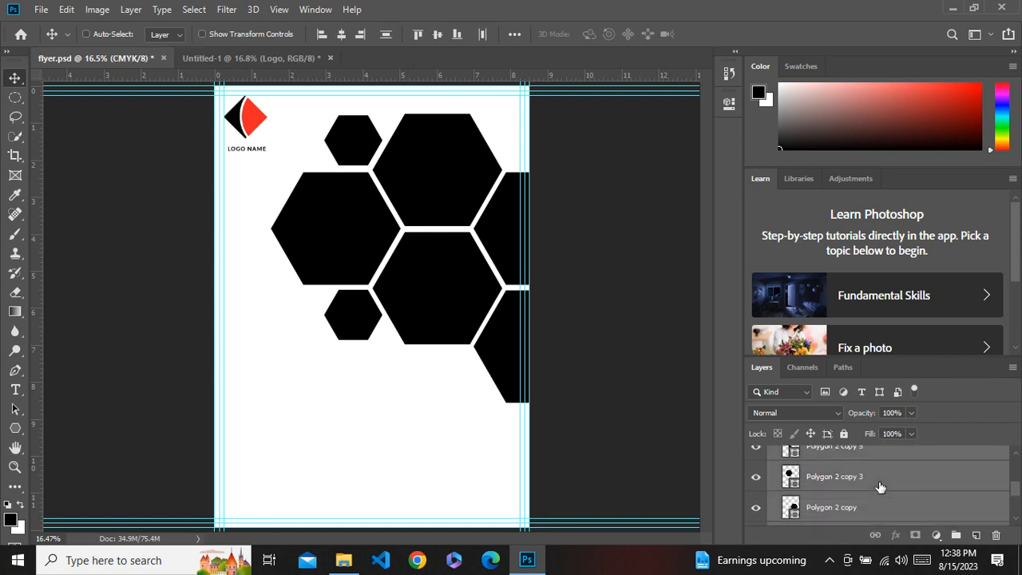
{"action": "scroll", "coordinate": [880, 487], "scroll_direction": "down", "scroll_amount": 4}
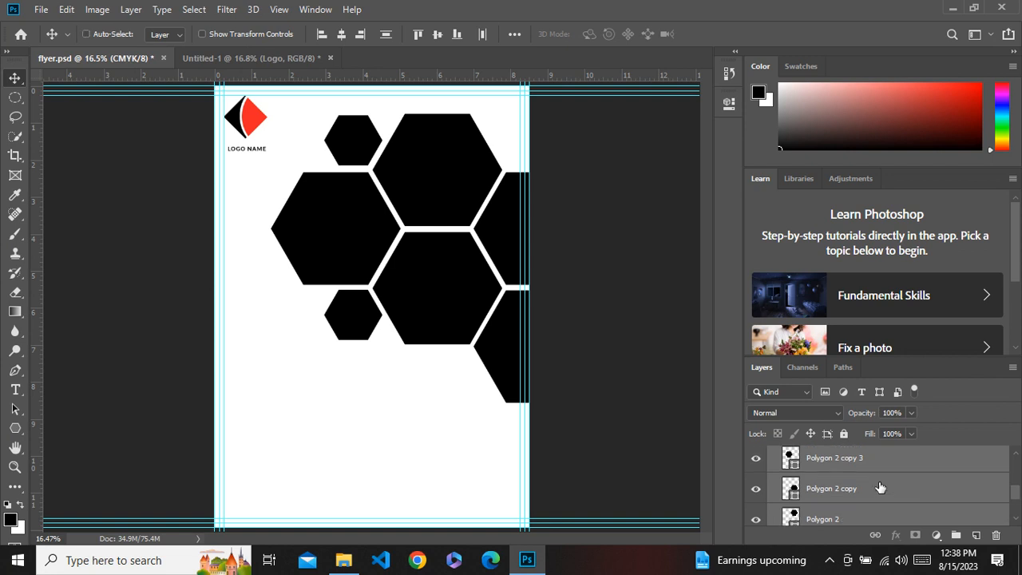
{"action": "key", "text": "ctrl+g"}
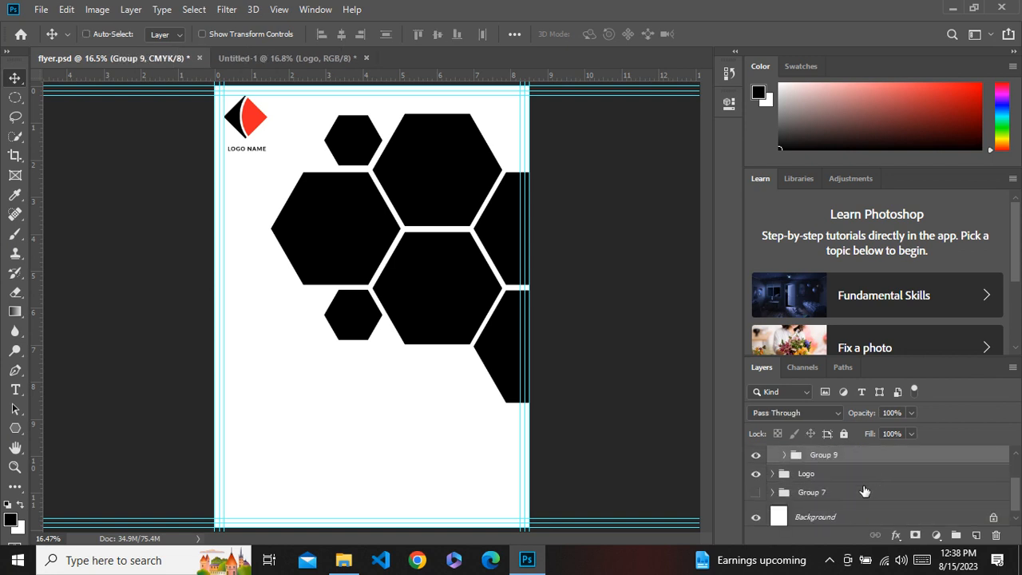
Select Group 9 and place the pexels-pixabay-302769 city photo as an embedded image from Downloads.
{"action": "scroll", "coordinate": [830, 491], "scroll_direction": "up", "scroll_amount": 1}
{"action": "left_click", "coordinate": [820, 463]}
{"action": "left_click", "coordinate": [756, 463]}
{"action": "left_click", "coordinate": [756, 465]}
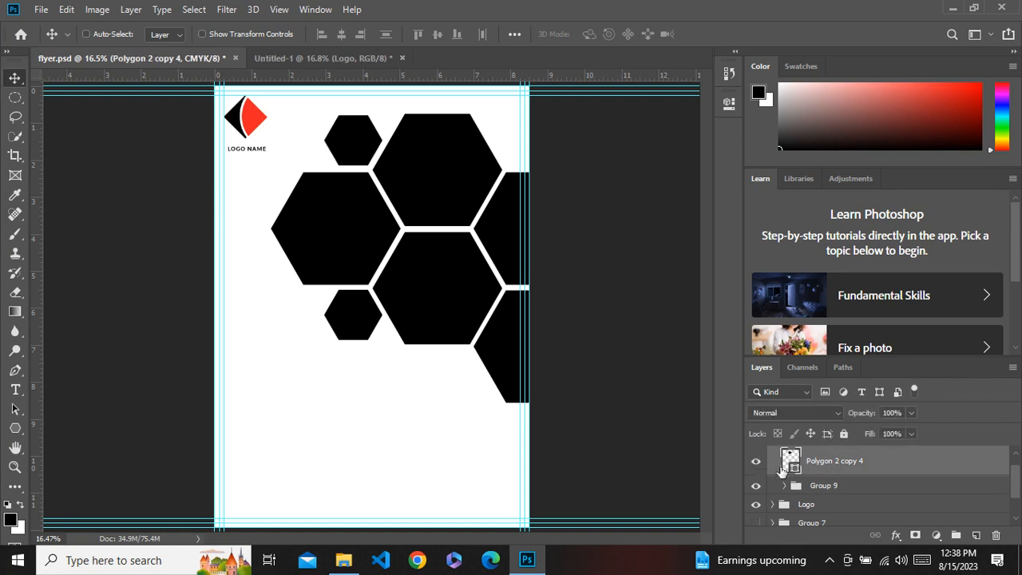
{"action": "left_click", "coordinate": [820, 487]}
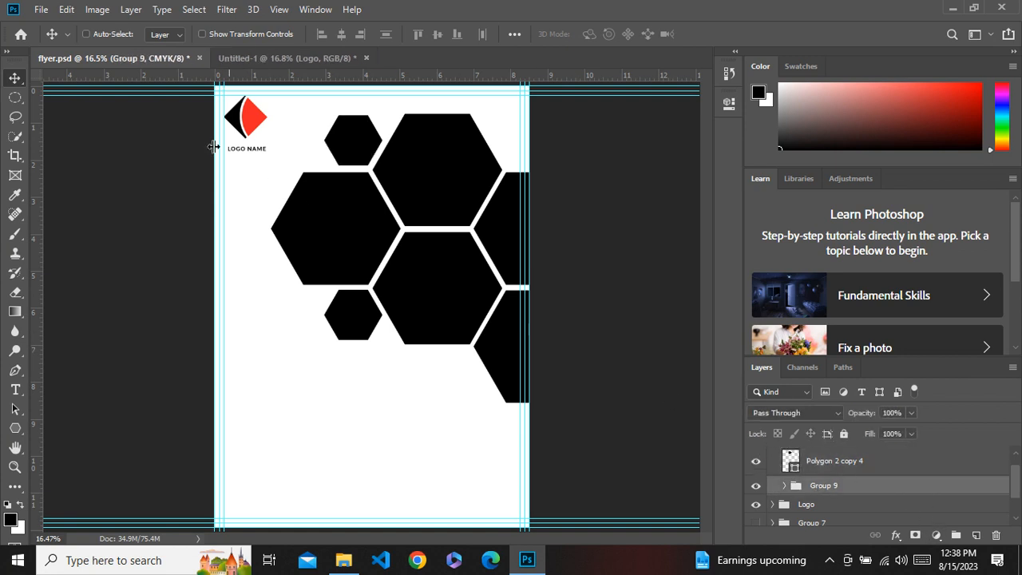
{"action": "left_click", "coordinate": [40, 10]}
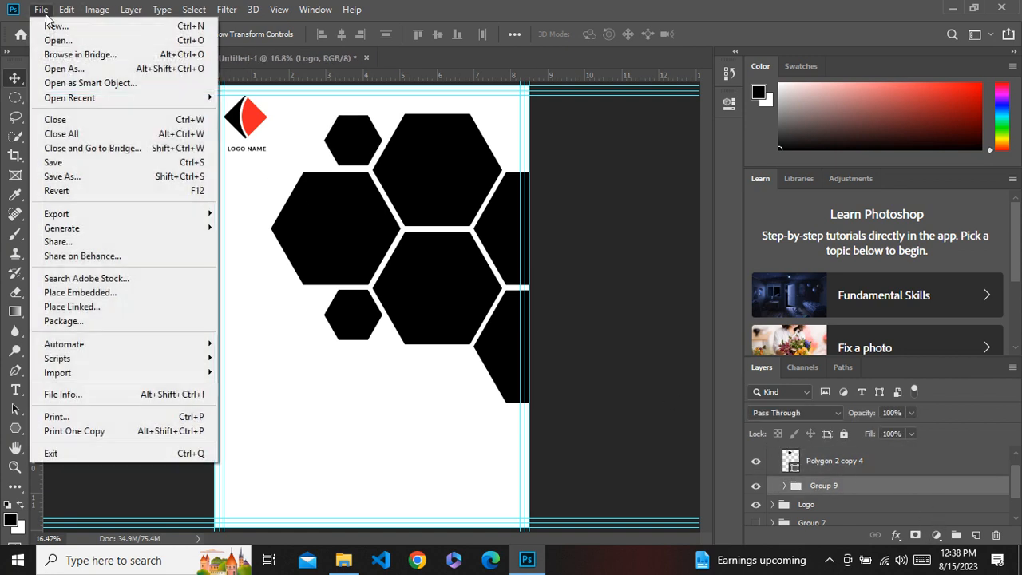
{"action": "left_click", "coordinate": [120, 293]}
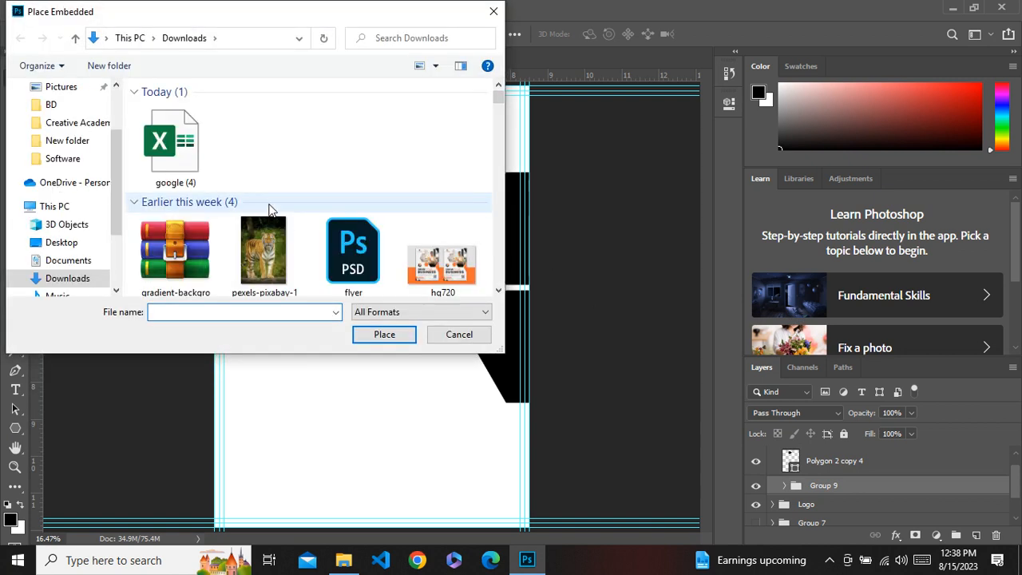
{"action": "scroll", "coordinate": [353, 189], "scroll_direction": "down", "scroll_amount": 5}
{"action": "scroll", "coordinate": [355, 189], "scroll_direction": "down", "scroll_amount": 2}
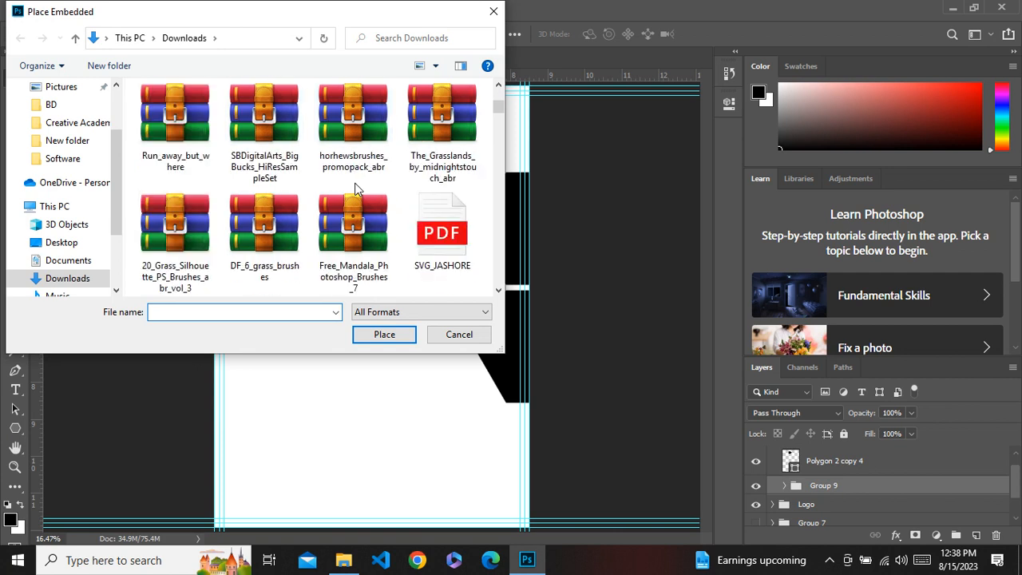
{"action": "scroll", "coordinate": [355, 189], "scroll_direction": "down", "scroll_amount": 10}
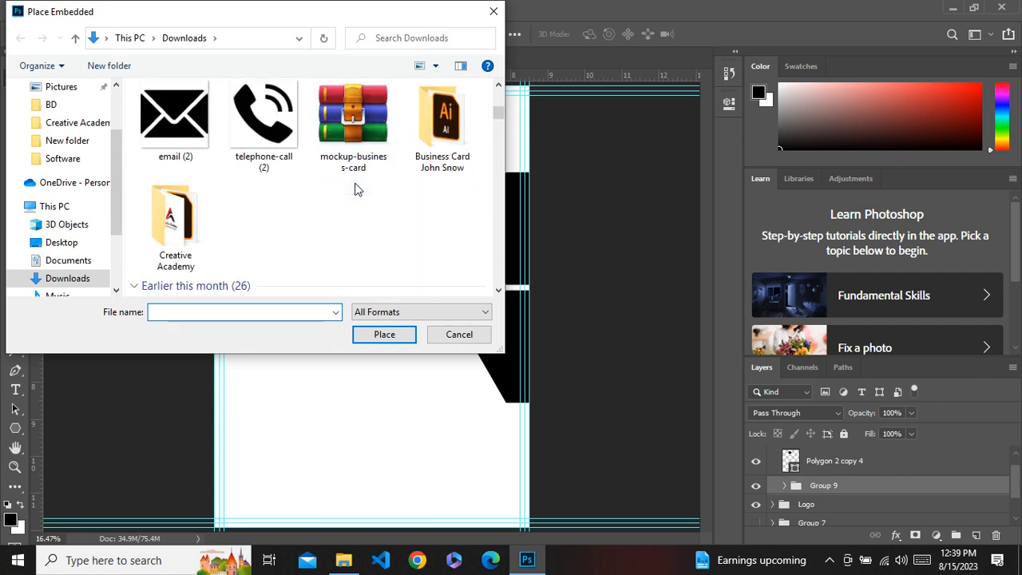
{"action": "scroll", "coordinate": [355, 183], "scroll_direction": "down", "scroll_amount": 10}
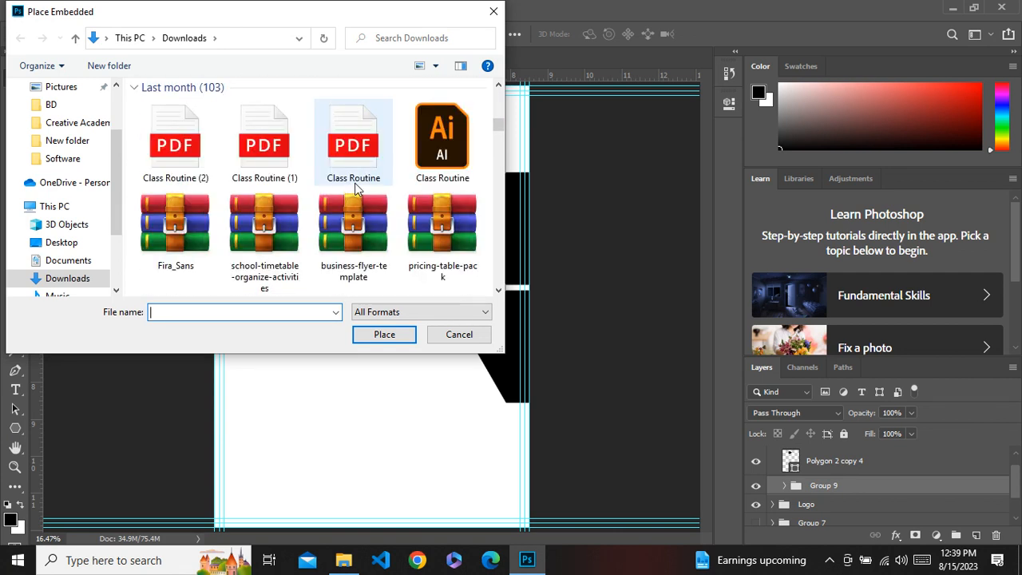
{"action": "scroll", "coordinate": [354, 183], "scroll_direction": "down", "scroll_amount": 5}
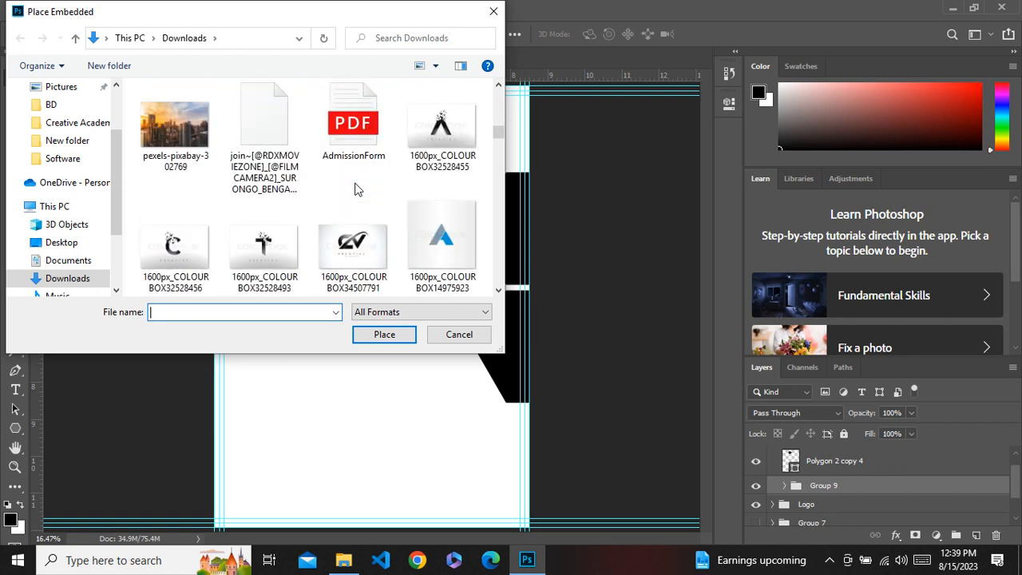
{"action": "double_click", "coordinate": [196, 134]}
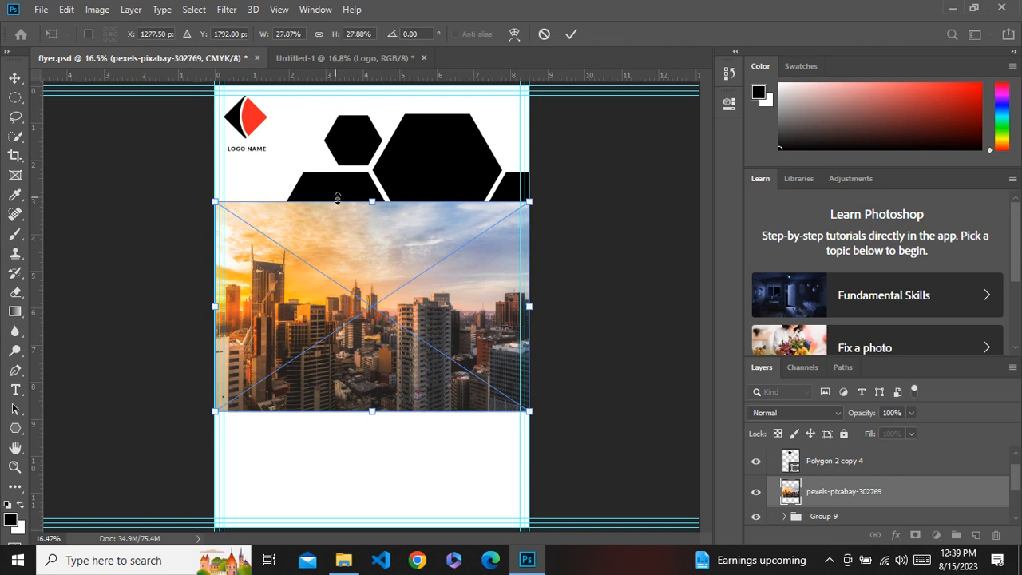
Move and enlarge the placed city photo to about 45% so it covers the whole hexagon cluster, then commit.
{"action": "left_click_drag", "start_coordinate": [401, 257], "coordinate": [474, 199]}
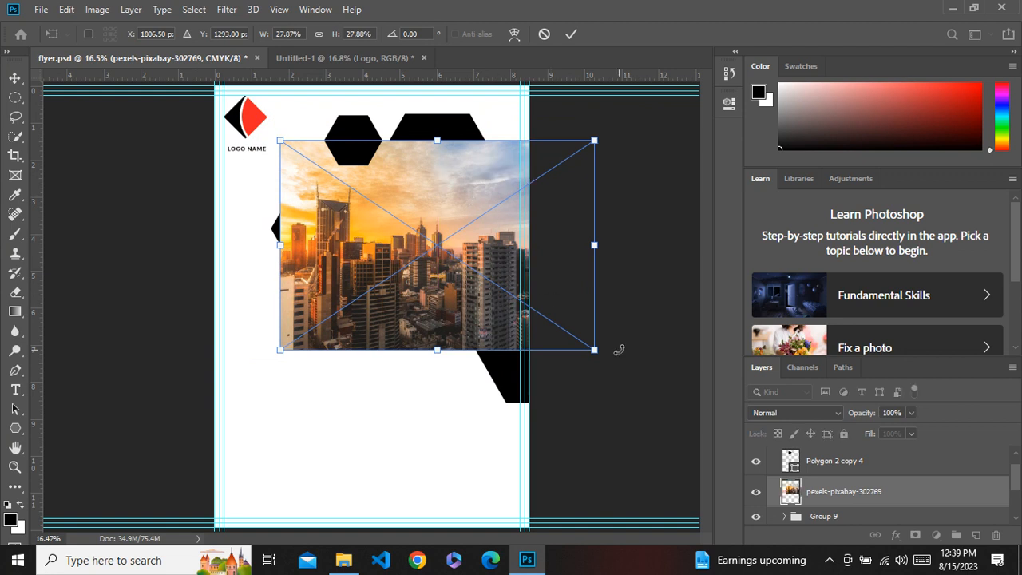
{"action": "left_click_drag", "start_coordinate": [596, 349], "coordinate": [692, 415]}
{"action": "left_click_drag", "start_coordinate": [455, 329], "coordinate": [539, 336]}
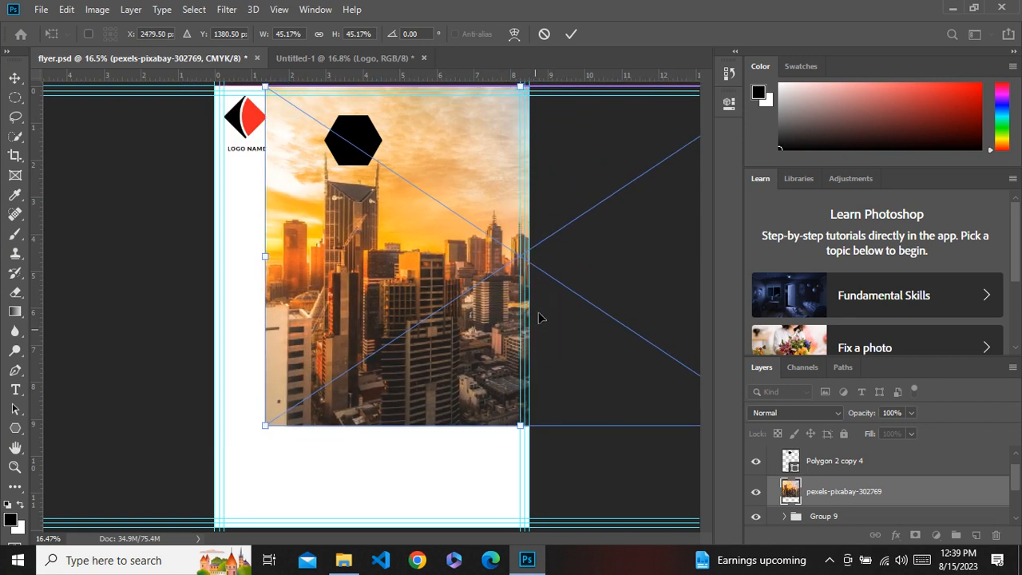
{"action": "left_click", "coordinate": [572, 34]}
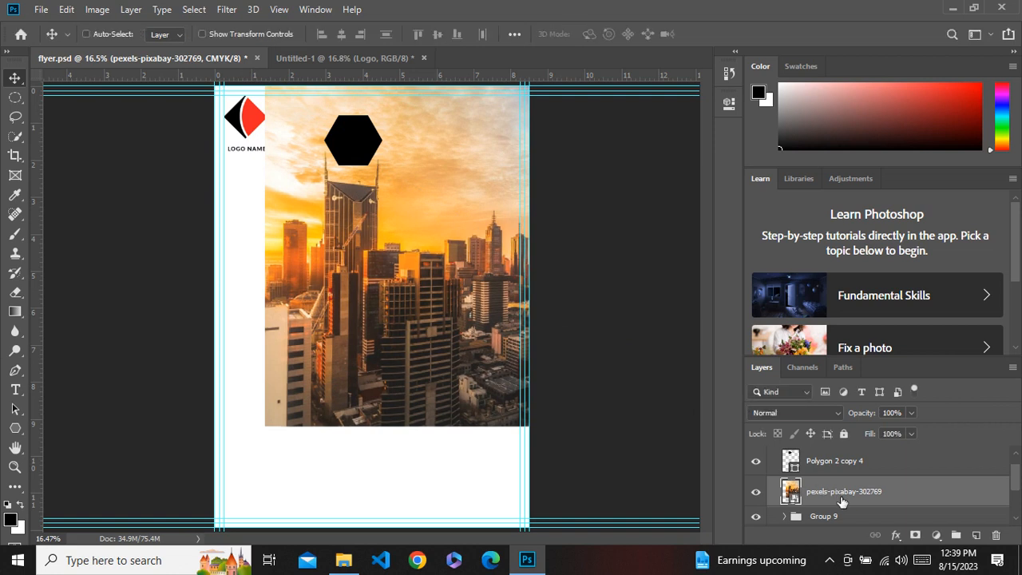
Create a clipping mask so the city photo shows only inside the hexagon group.
{"action": "right_click", "coordinate": [841, 492]}
{"action": "left_click", "coordinate": [721, 327]}
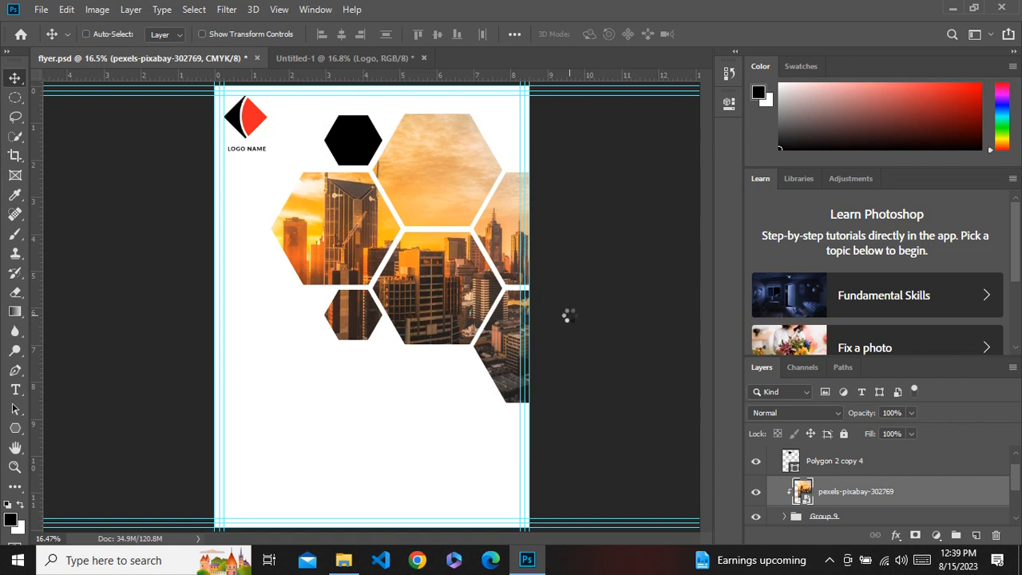
{"action": "left_click_drag", "start_coordinate": [435, 299], "coordinate": [435, 295]}
{"action": "scroll", "coordinate": [870, 477], "scroll_direction": "up", "scroll_amount": 1}
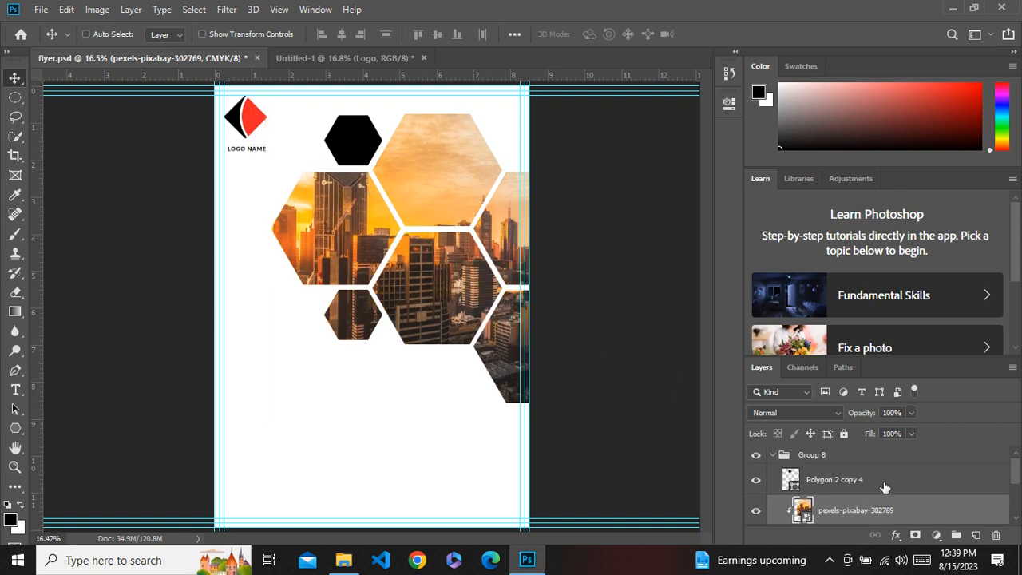
Add Drop Shadow and Bevel & Emboss layer styles to Group 8.
{"action": "left_click", "coordinate": [859, 463]}
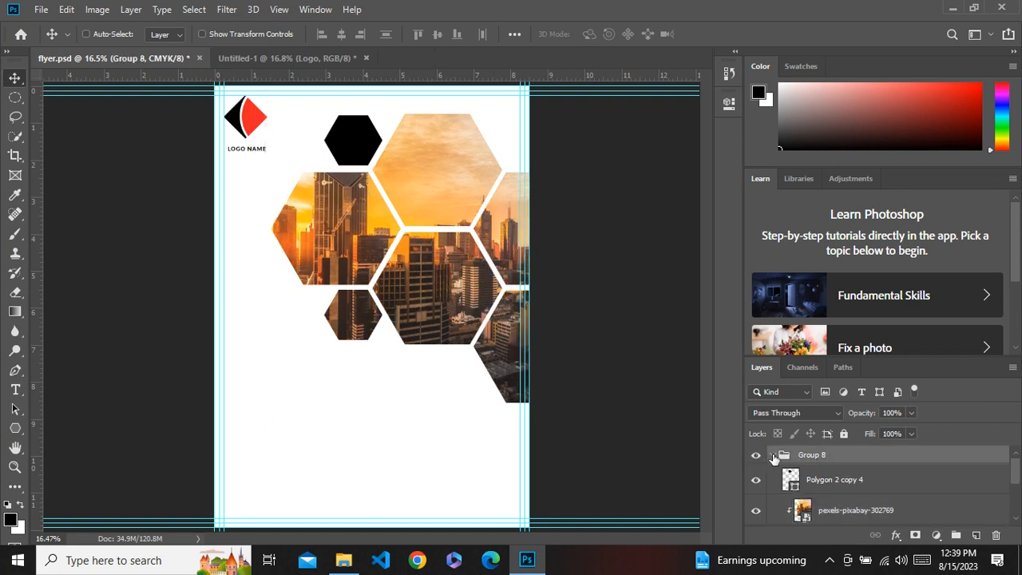
{"action": "left_click", "coordinate": [772, 455]}
{"action": "left_click", "coordinate": [896, 537]}
{"action": "left_click", "coordinate": [916, 526]}
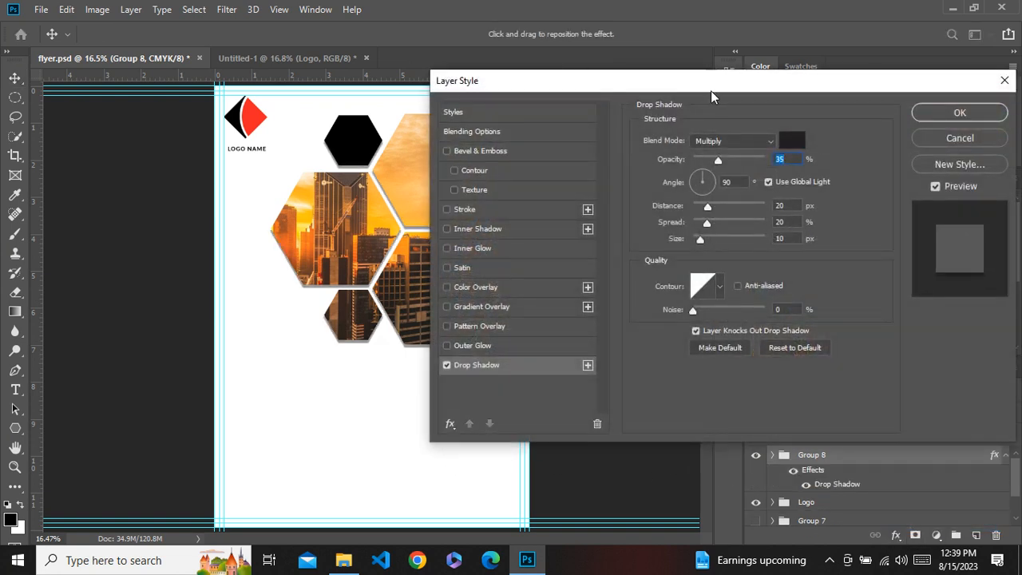
{"action": "left_click_drag", "start_coordinate": [713, 86], "coordinate": [888, 92]}
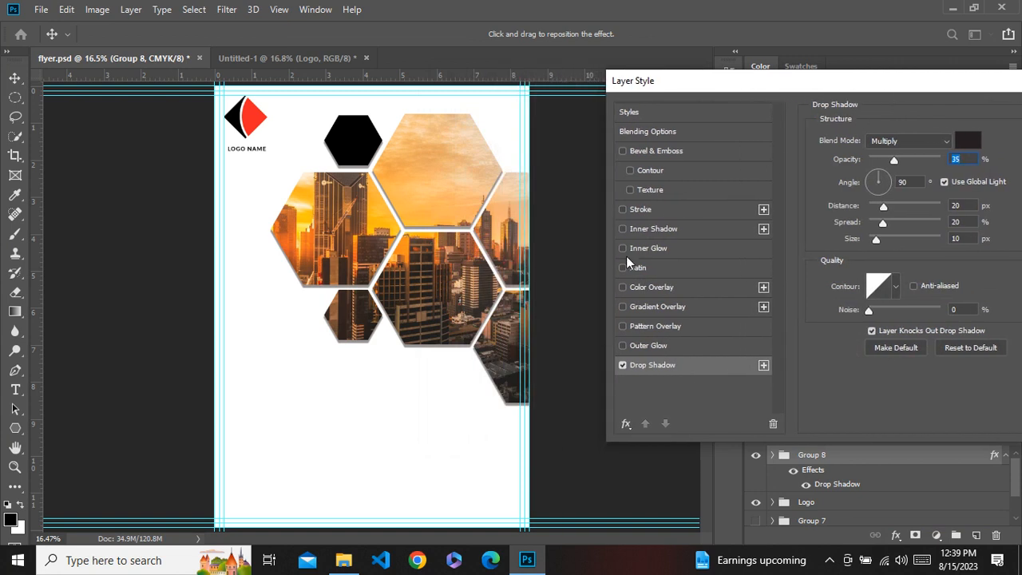
{"action": "left_click", "coordinate": [657, 152]}
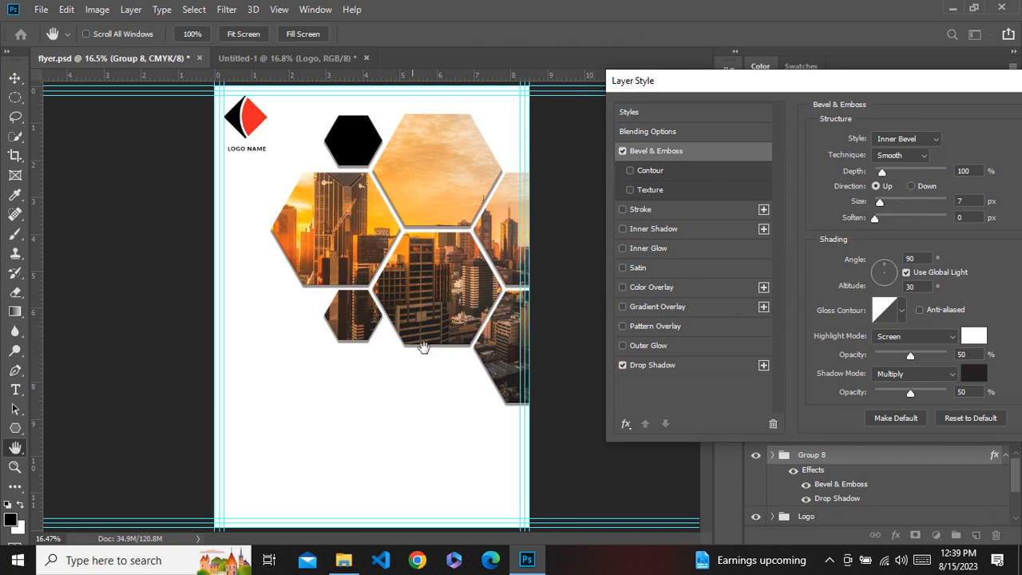
{"action": "key", "text": "ctrl+plus"}
{"action": "key", "text": "Return"}
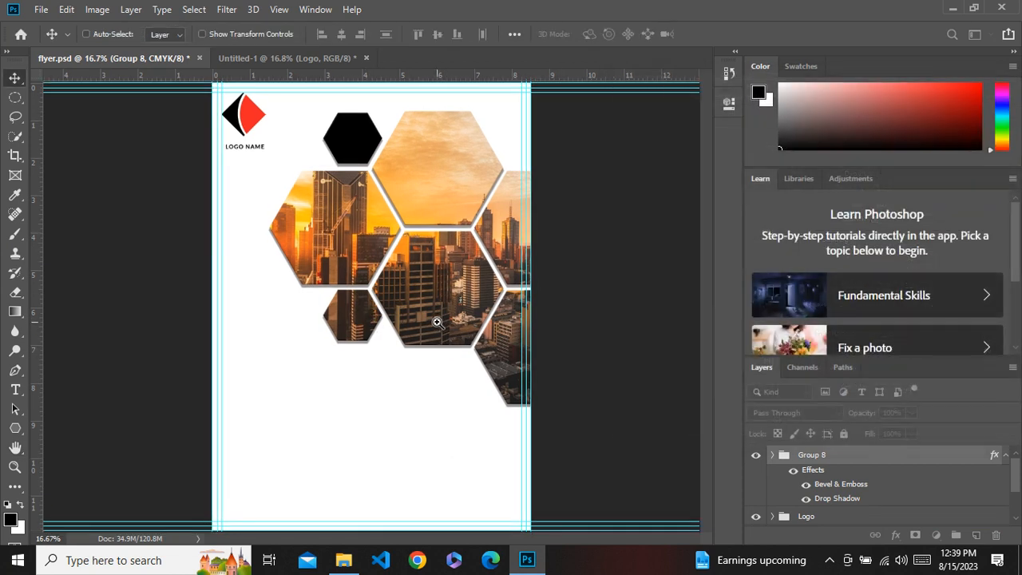
Zoom in to inspect the hexagon edges' bevel and shadow, then fit the page back on screen.
{"action": "left_click", "coordinate": [439, 324], "text": "ctrl"}
{"action": "left_click", "coordinate": [439, 324], "text": "ctrl"}
{"action": "left_click", "coordinate": [439, 324], "text": "ctrl"}
{"action": "left_click", "coordinate": [439, 323], "text": "ctrl"}
{"action": "scroll", "coordinate": [396, 247], "scroll_direction": "up", "scroll_amount": 5}
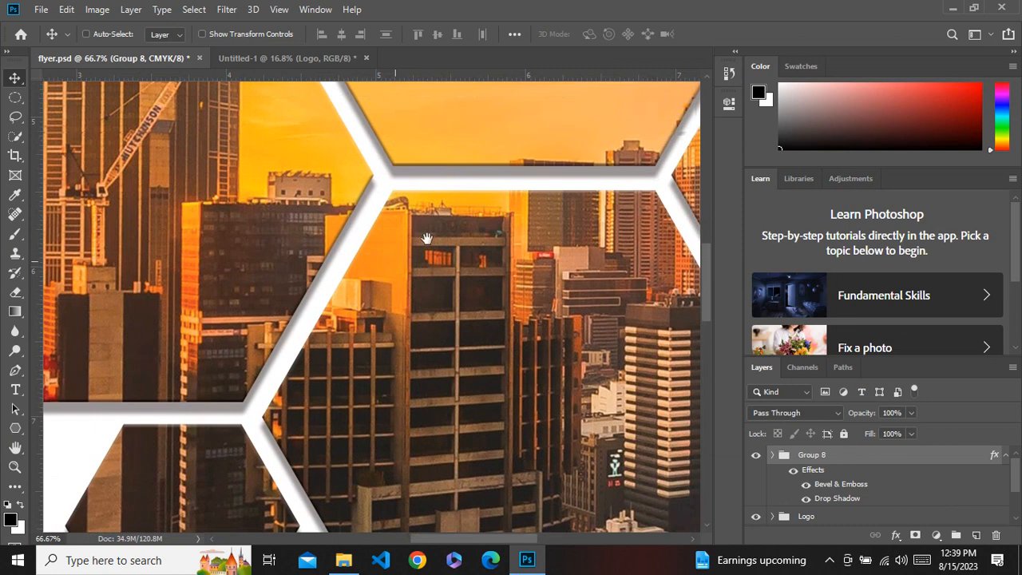
{"action": "left_click_drag", "start_coordinate": [396, 240], "coordinate": [510, 410]}
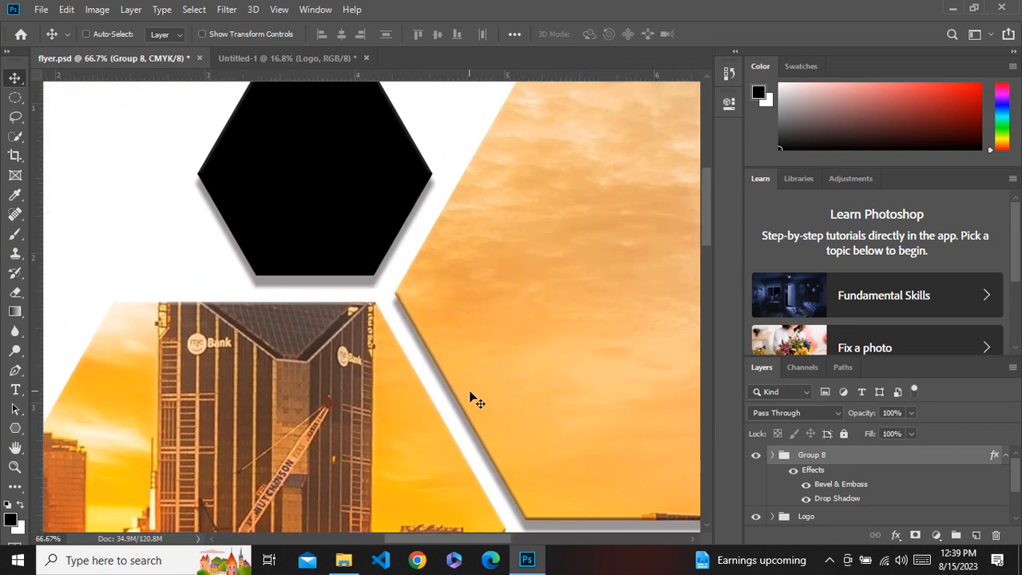
{"action": "key", "text": "ctrl+0"}
{"action": "key", "text": "ctrl+minus"}
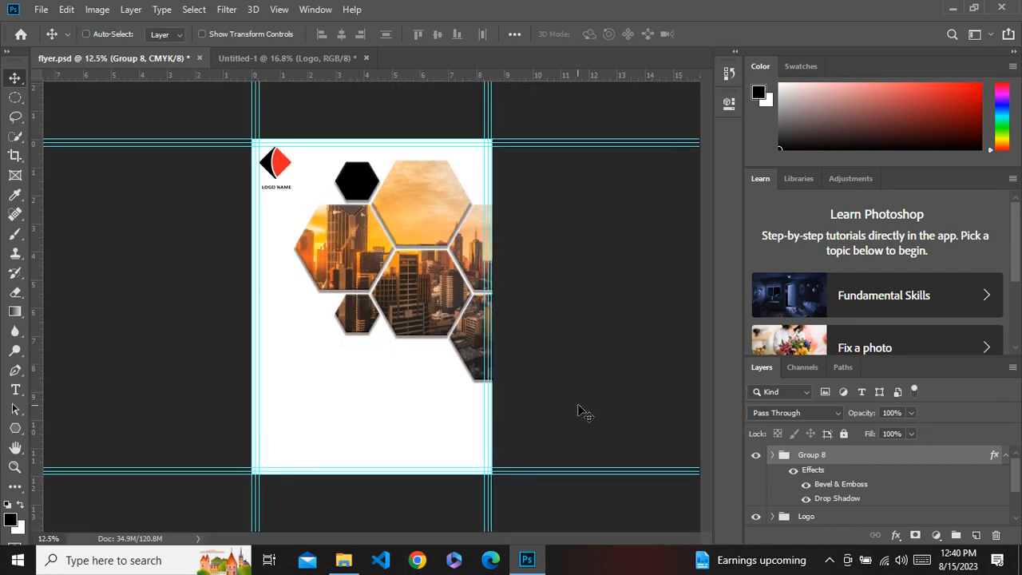
Set Group 8's drop shadow to distance 10 px, spread 10% and size 5 px, then check the result.
{"action": "double_click", "coordinate": [991, 463]}
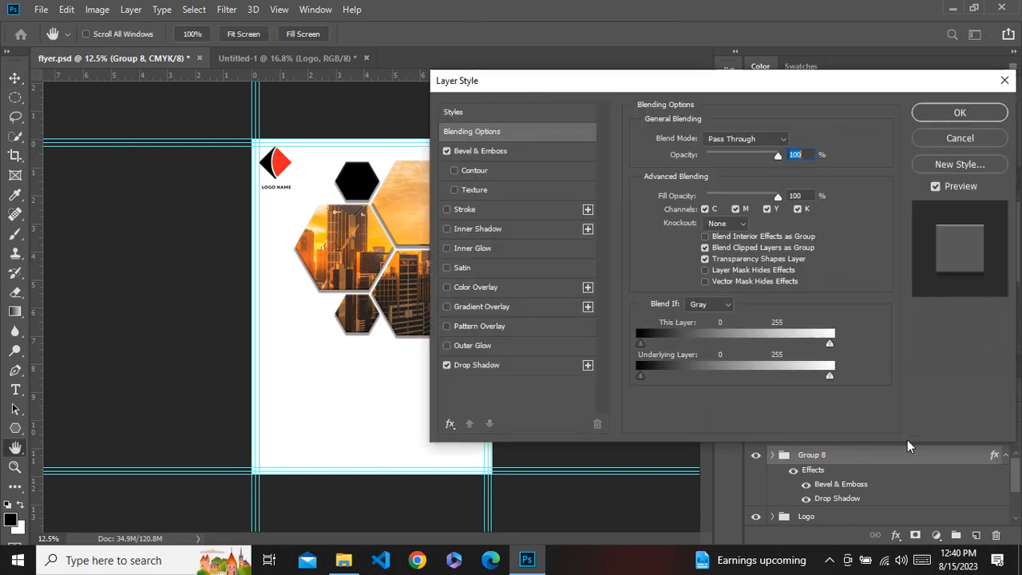
{"action": "left_click", "coordinate": [466, 366]}
{"action": "left_click_drag", "start_coordinate": [597, 82], "coordinate": [644, 117]}
{"action": "left_click_drag", "start_coordinate": [844, 256], "coordinate": [824, 257]}
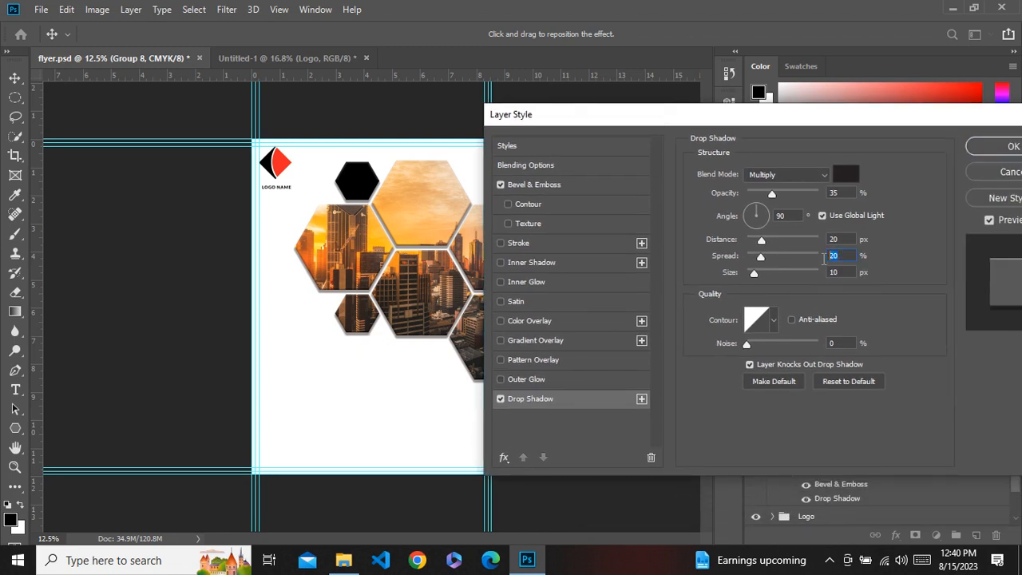
{"action": "type", "text": "10"}
{"action": "type", "text": "5"}
{"action": "double_click", "coordinate": [833, 239]}
{"action": "type", "text": "10"}
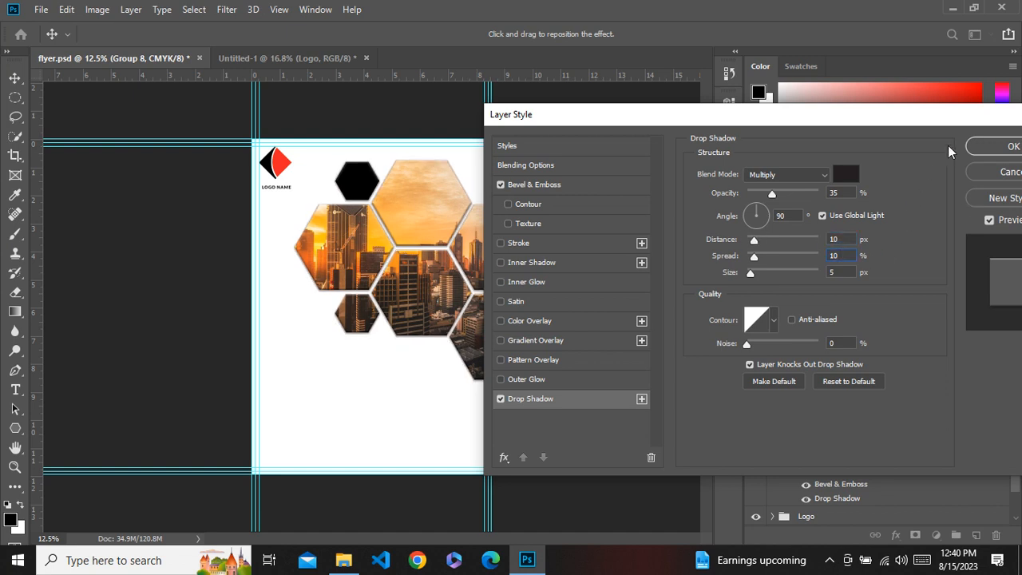
{"action": "left_click", "coordinate": [994, 147]}
{"action": "left_click", "coordinate": [442, 269], "text": "ctrl"}
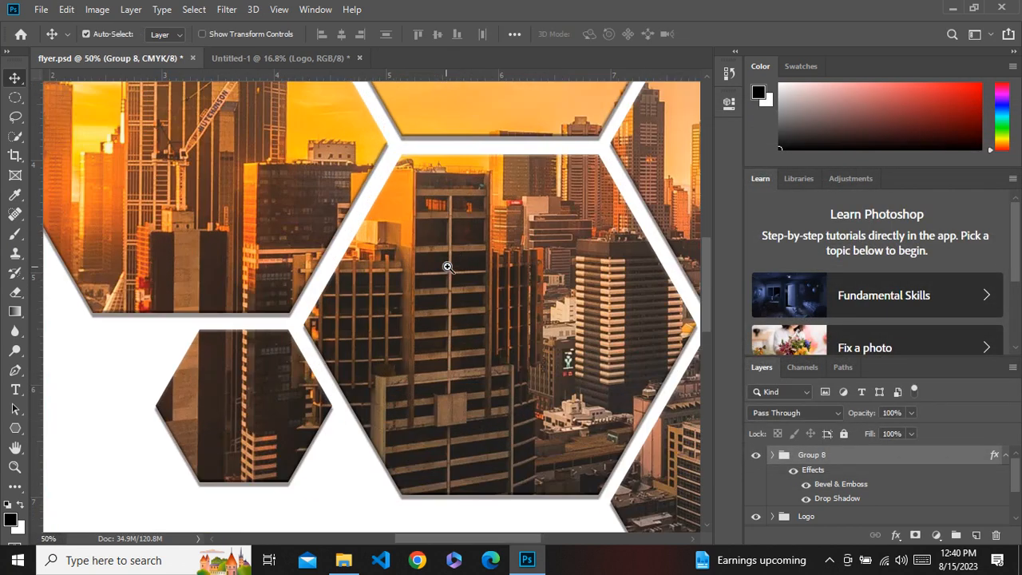
{"action": "left_click_drag", "start_coordinate": [504, 214], "coordinate": [318, 421]}
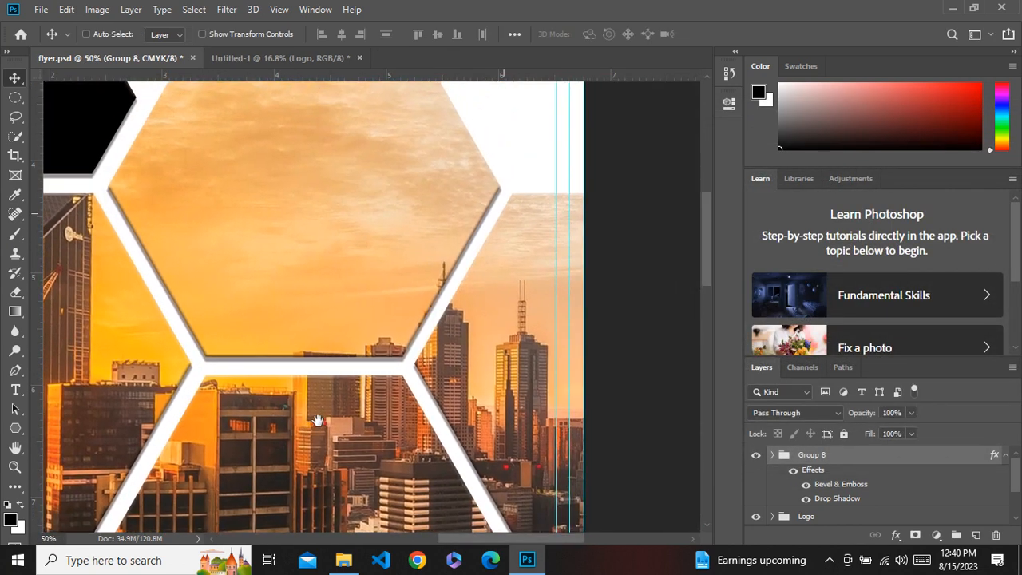
{"action": "key", "text": "ctrl+0"}
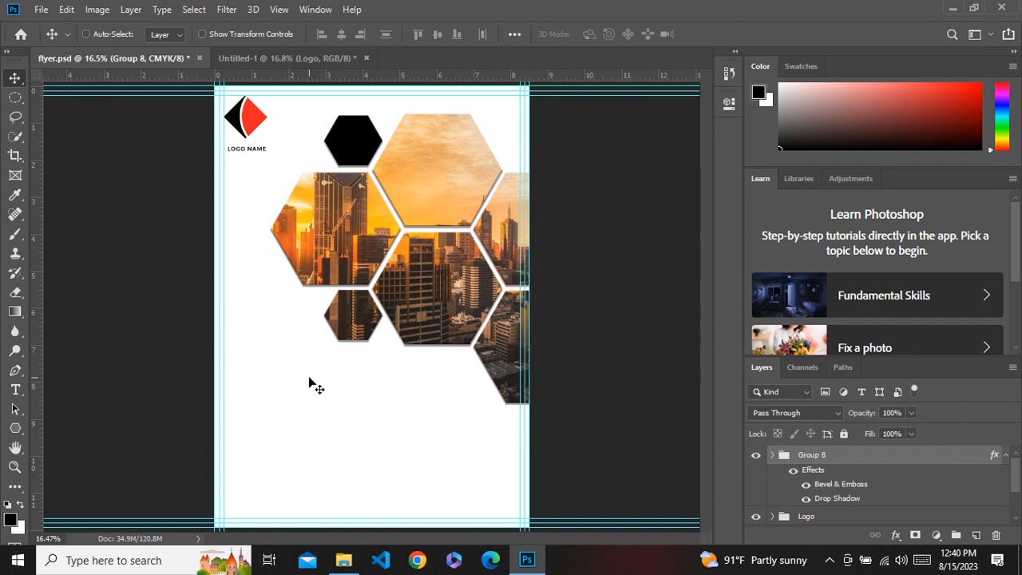
Add a 60 pt text layer reading "GROW YOUR" below the hexagon cluster.
{"action": "left_click", "coordinate": [15, 389]}
{"action": "left_click", "coordinate": [228, 392]}
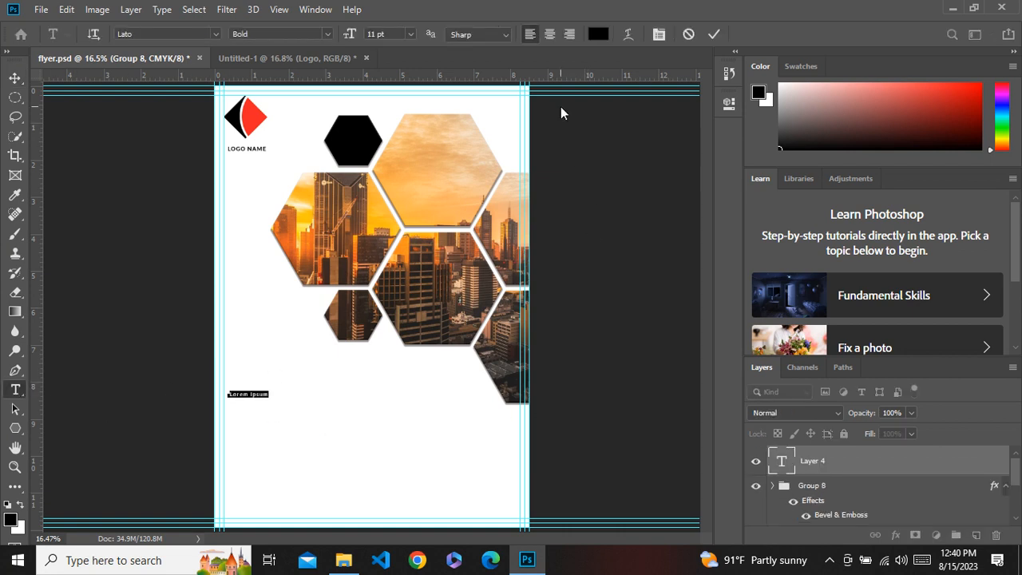
{"action": "left_click", "coordinate": [412, 34]}
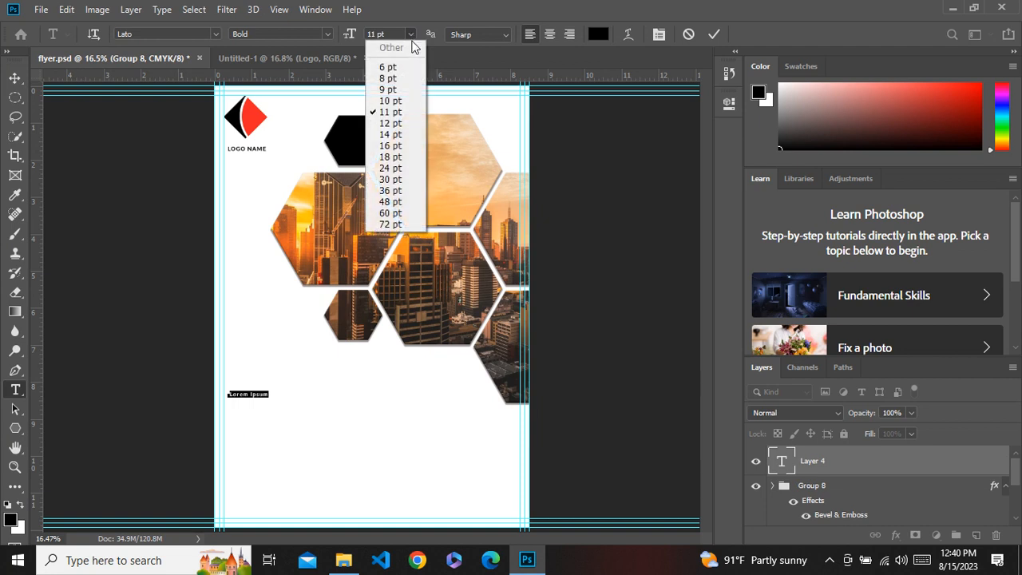
{"action": "left_click", "coordinate": [392, 214]}
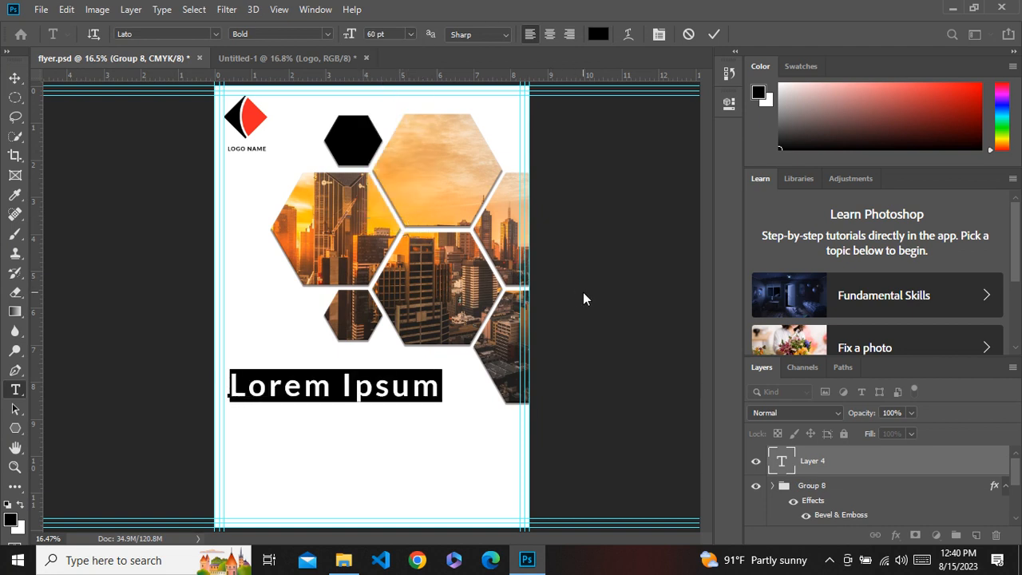
{"action": "type", "text": "GROW"}
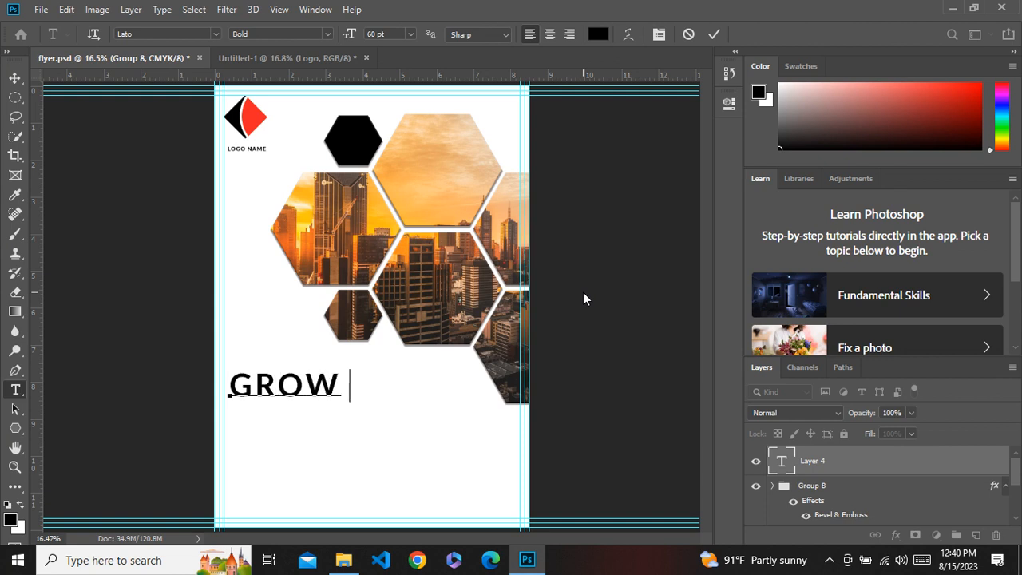
{"action": "type", "text": " YOU"}
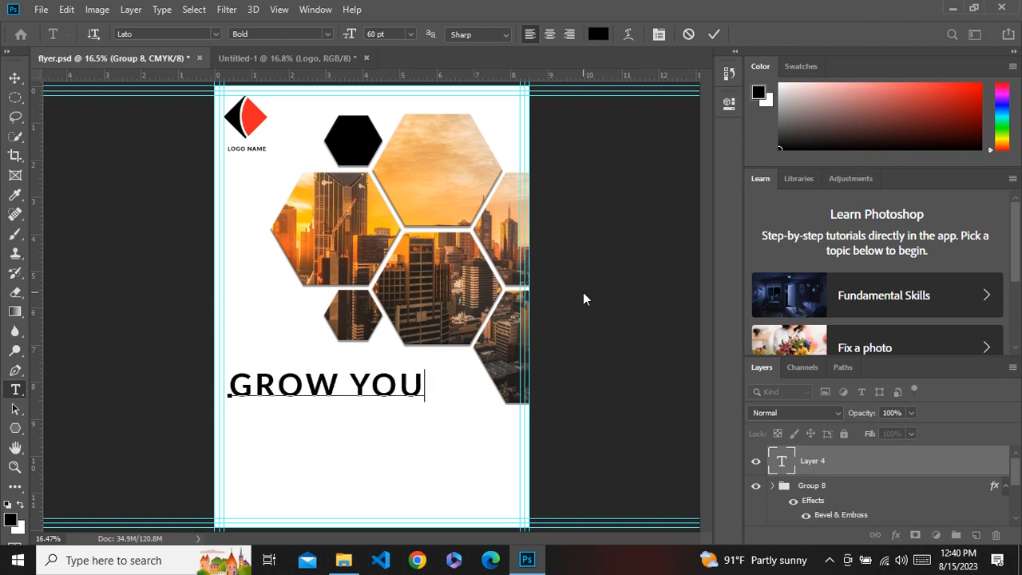
{"action": "type", "text": "R"}
{"action": "left_click", "coordinate": [14, 77]}
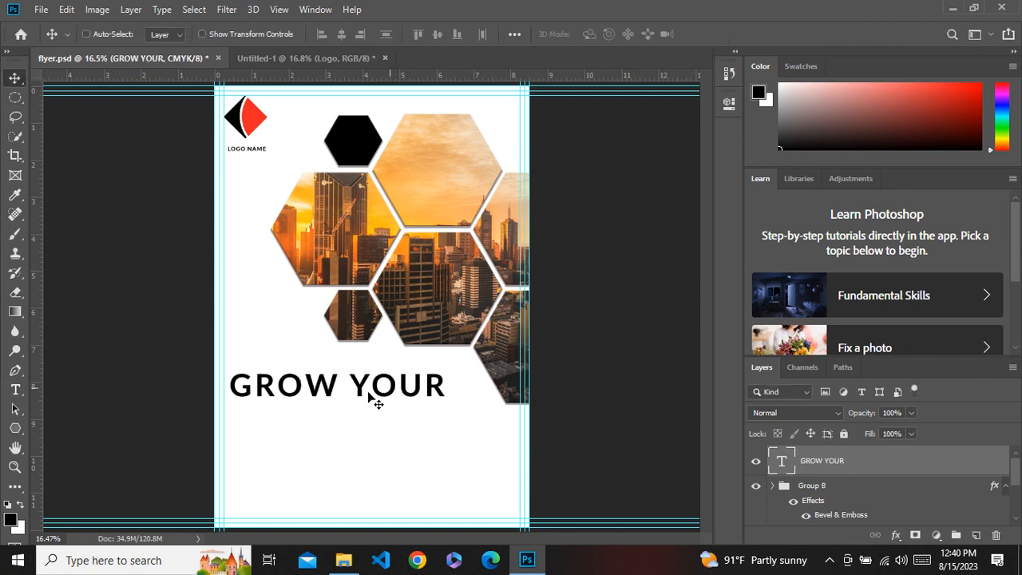
Select the word "YOUR" and change its font style to Regular.
{"action": "double_click", "coordinate": [368, 394]}
{"action": "left_click", "coordinate": [356, 386]}
{"action": "double_click", "coordinate": [357, 386]}
{"action": "left_click", "coordinate": [356, 385]}
{"action": "left_click_drag", "start_coordinate": [356, 385], "coordinate": [469, 372]}
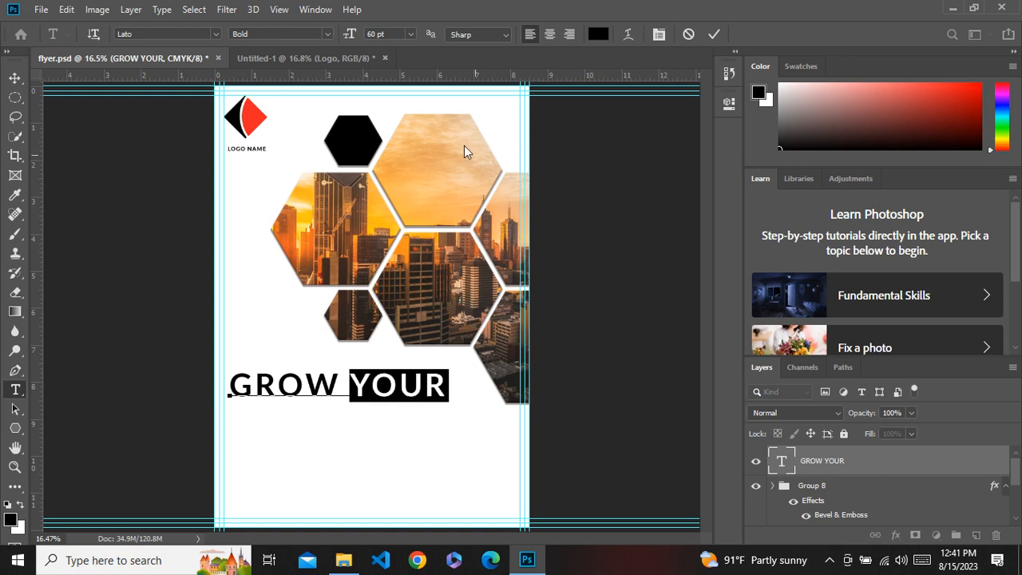
{"action": "left_click", "coordinate": [328, 34]}
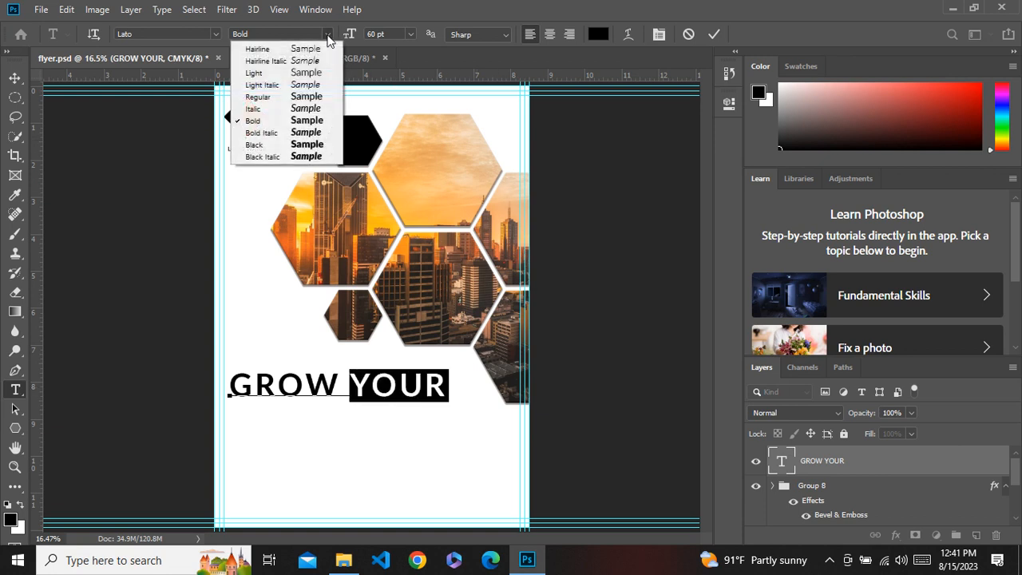
{"action": "left_click", "coordinate": [293, 97]}
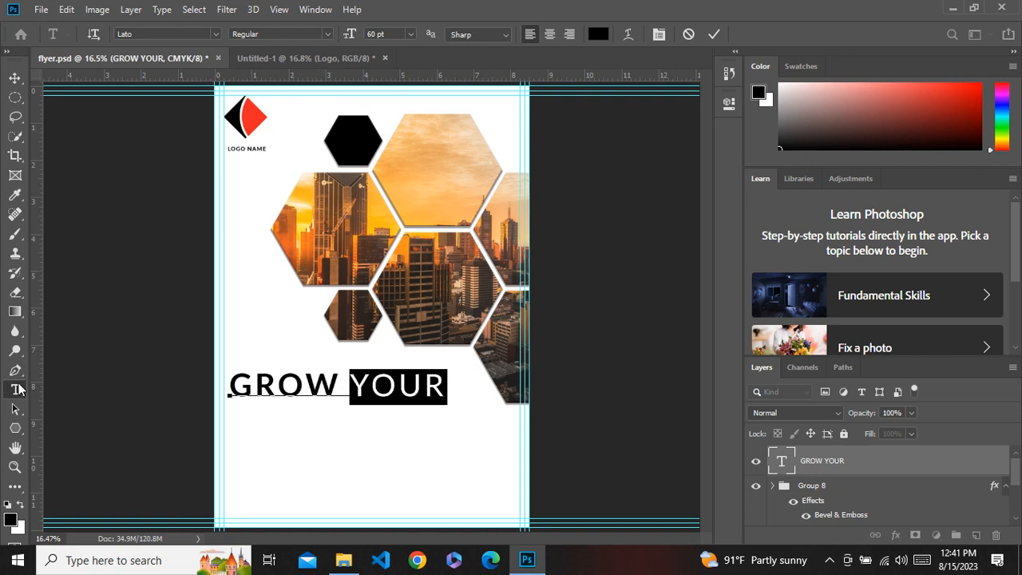
Sample the logo's red with the eyedropper and apply it as the text colour of "YOUR".
{"action": "left_click", "coordinate": [15, 195]}
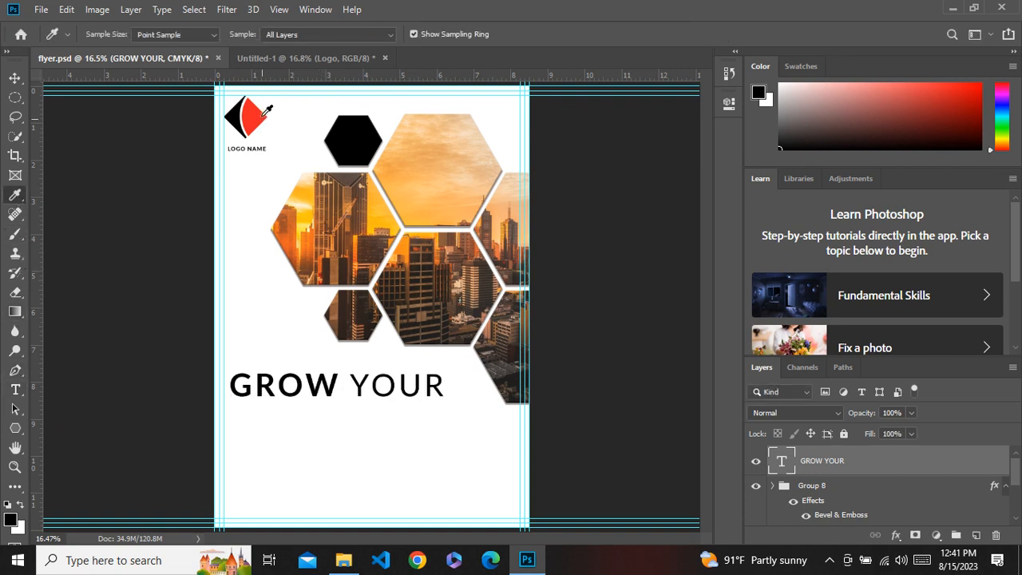
{"action": "left_click", "coordinate": [258, 114]}
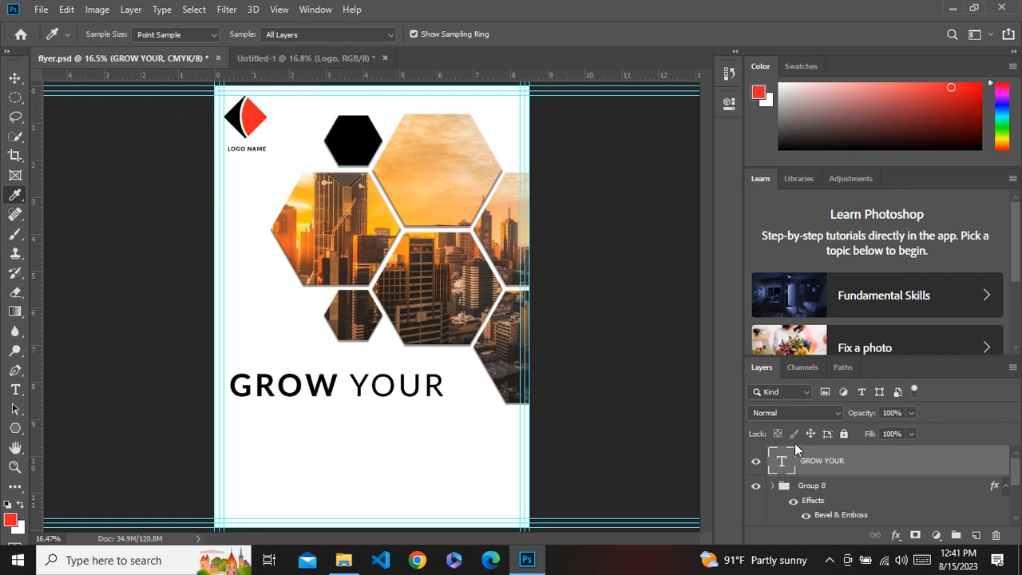
{"action": "double_click", "coordinate": [785, 471]}
{"action": "left_click_drag", "start_coordinate": [349, 384], "coordinate": [468, 390]}
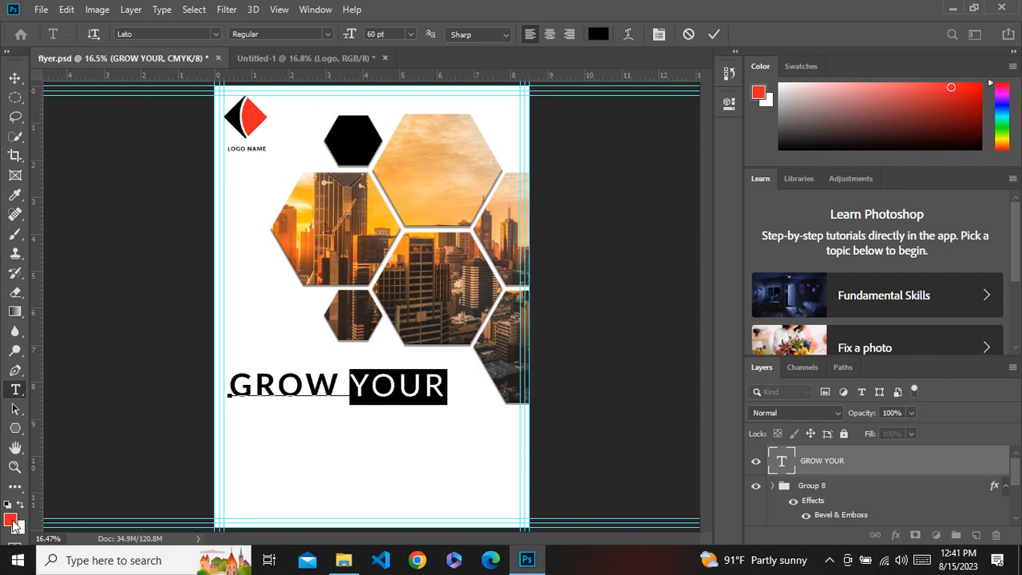
{"action": "left_click", "coordinate": [11, 520]}
{"action": "left_click_drag", "start_coordinate": [778, 244], "coordinate": [853, 159]}
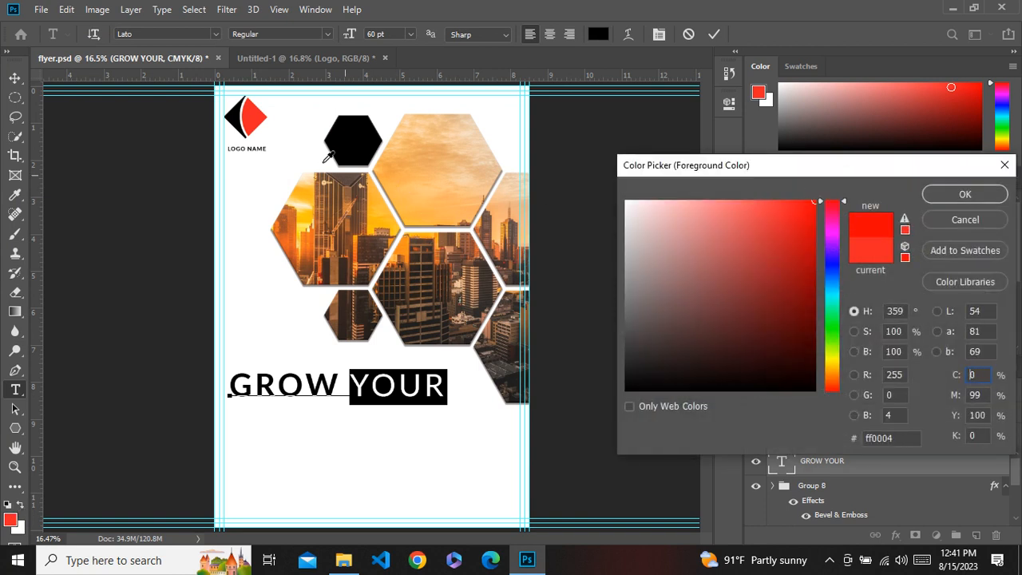
{"action": "left_click", "coordinate": [251, 121]}
{"action": "left_click", "coordinate": [948, 200]}
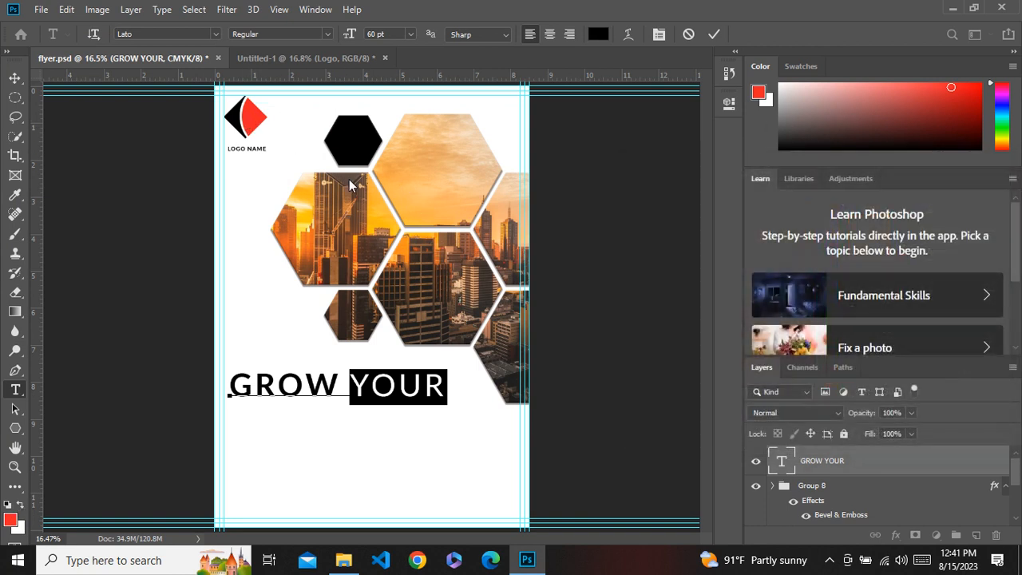
{"action": "left_click", "coordinate": [597, 35]}
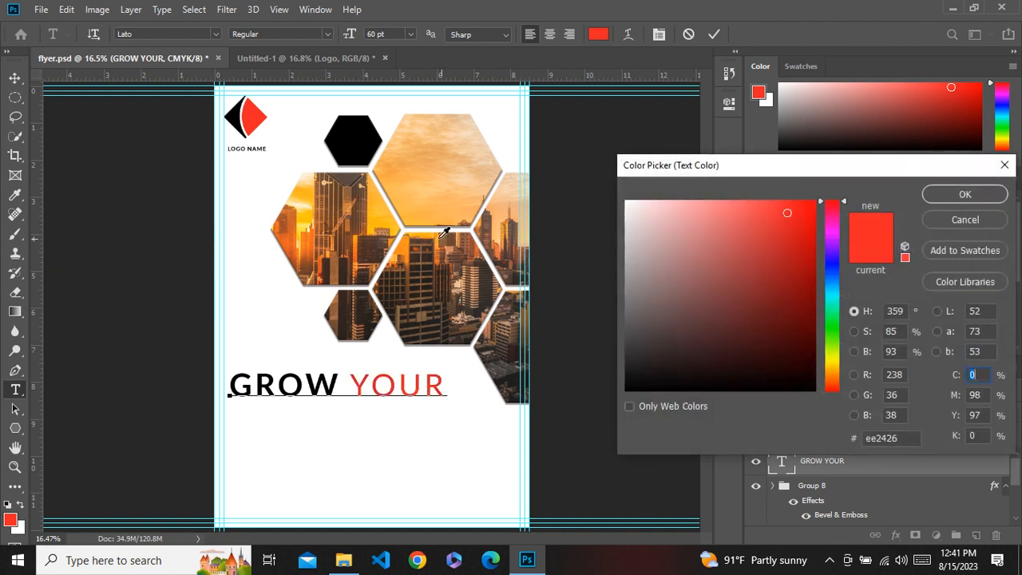
{"action": "left_click", "coordinate": [942, 202]}
{"action": "left_click", "coordinate": [15, 78]}
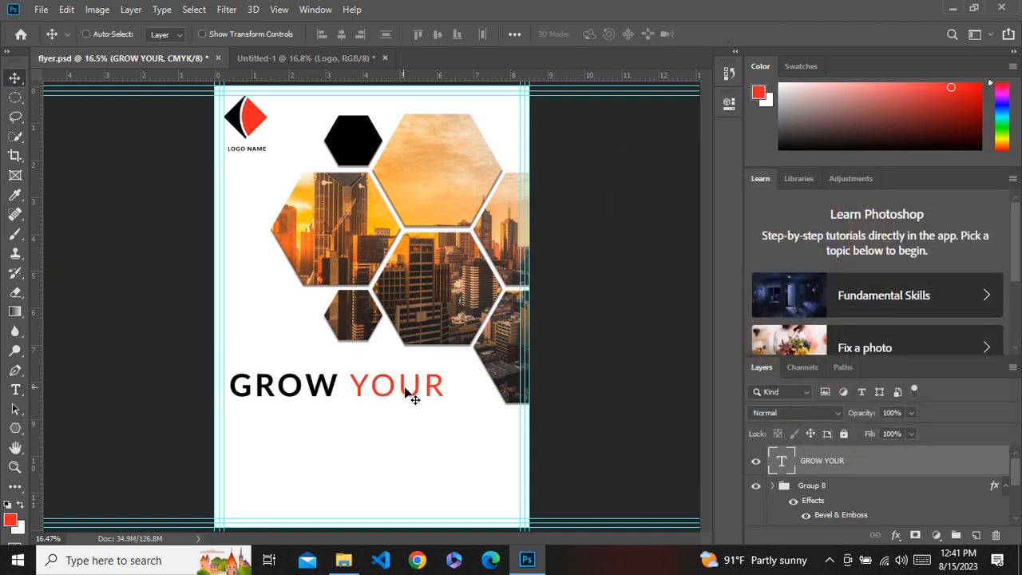
Scale the "GROW YOUR" text to about 125% and nudge it right to sit on the left margin.
{"action": "key", "text": "ctrl+t"}
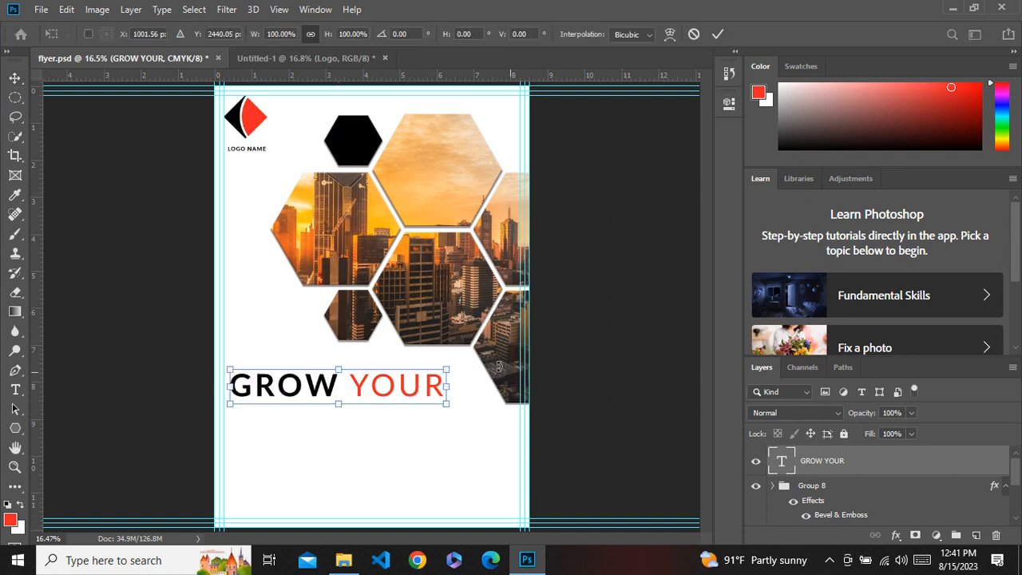
{"action": "left_click_drag", "start_coordinate": [445, 405], "coordinate": [472, 408]}
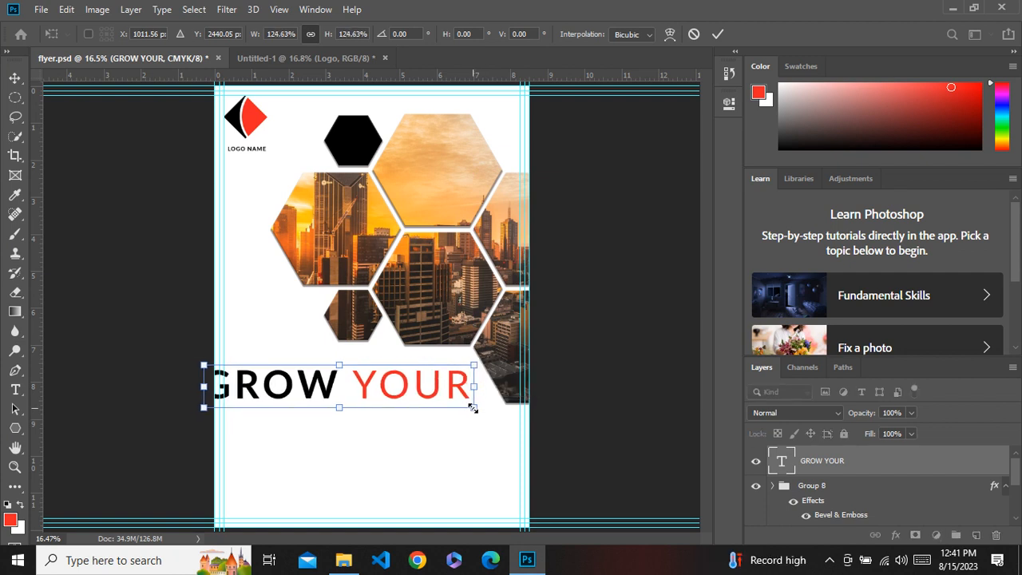
{"action": "key", "text": "shift+Right"}
{"action": "key", "text": "shift+Right"}
{"action": "key", "text": "shift+Right"}
{"action": "key", "text": "shift+Right"}
{"action": "key", "text": "shift+Right"}
{"action": "key", "text": "shift+Right"}
{"action": "key", "text": "shift+Right"}
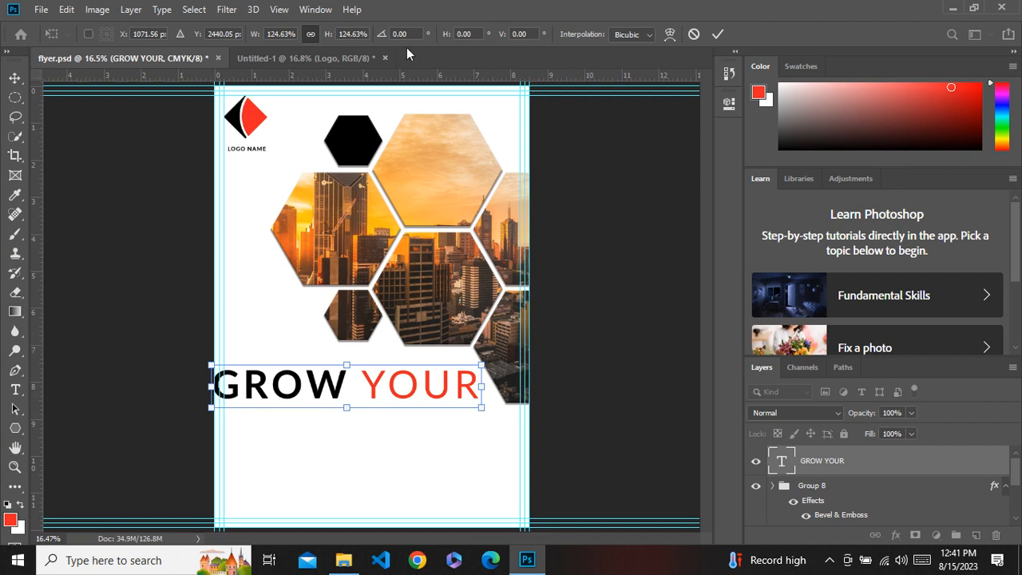
{"action": "left_click", "coordinate": [718, 34]}
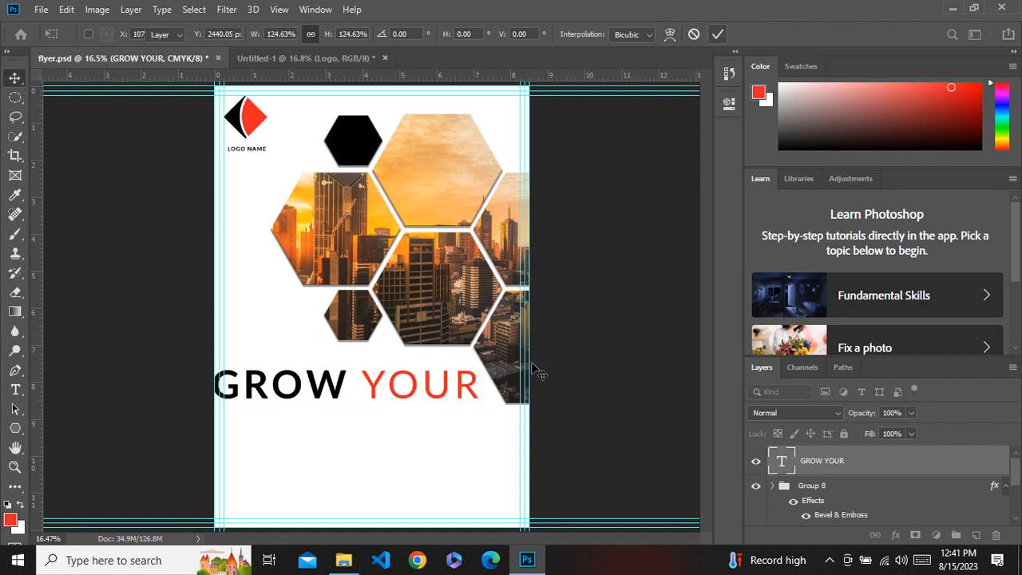
{"action": "key", "text": "shift+Right"}
{"action": "key", "text": "shift+Right"}
{"action": "key", "text": "shift+Right"}
{"action": "key", "text": "shift+Right"}
{"action": "key", "text": "shift+Right"}
{"action": "key", "text": "shift+Right"}
{"action": "key", "text": "shift+Right"}
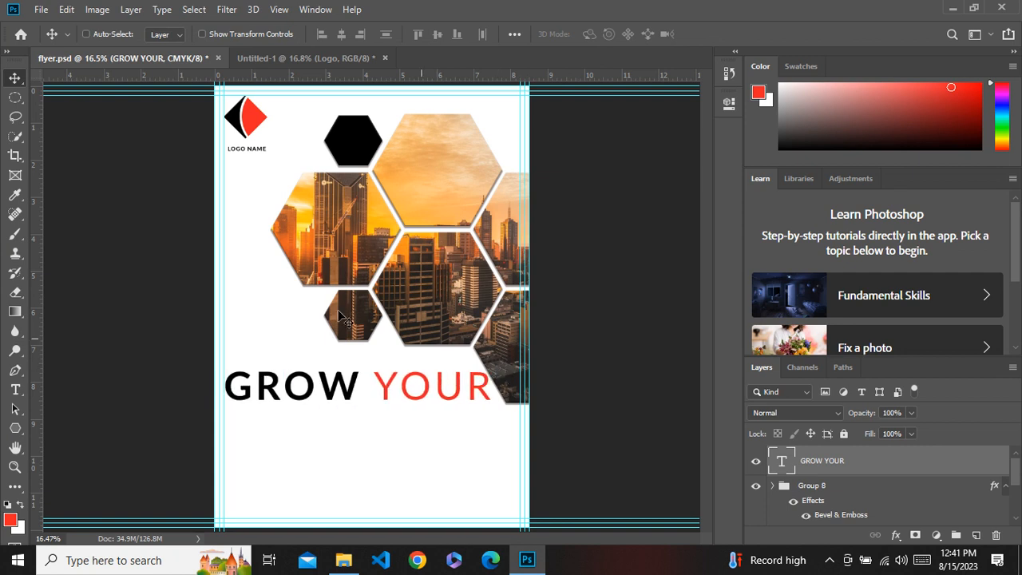
Duplicate the heading just below it and change the copy's text to "BUSINESS".
{"action": "left_click_drag", "start_coordinate": [483, 393], "coordinate": [451, 438]}
{"action": "double_click", "coordinate": [451, 438]}
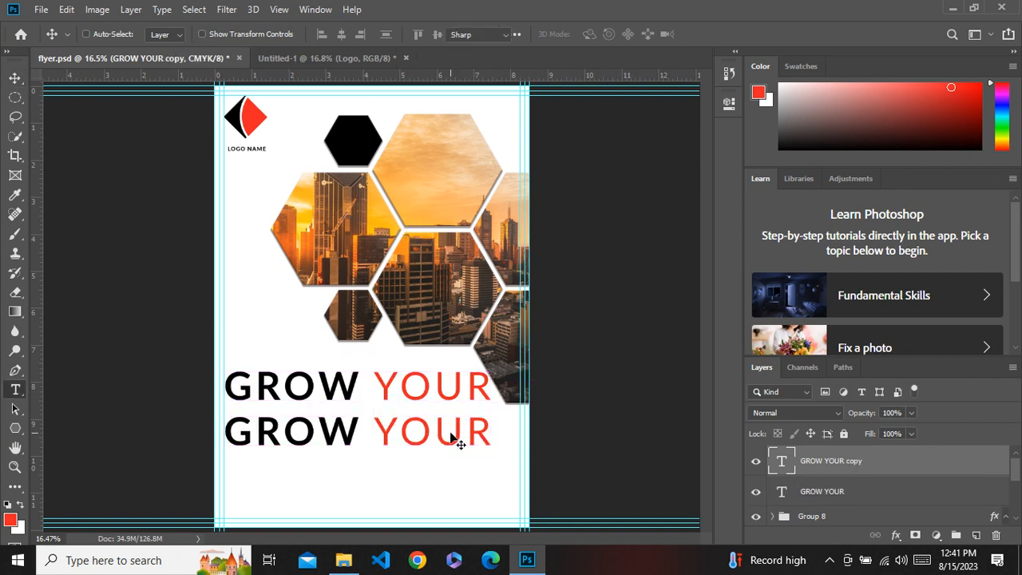
{"action": "key", "text": "Left"}
{"action": "type", "text": "BUSIN"}
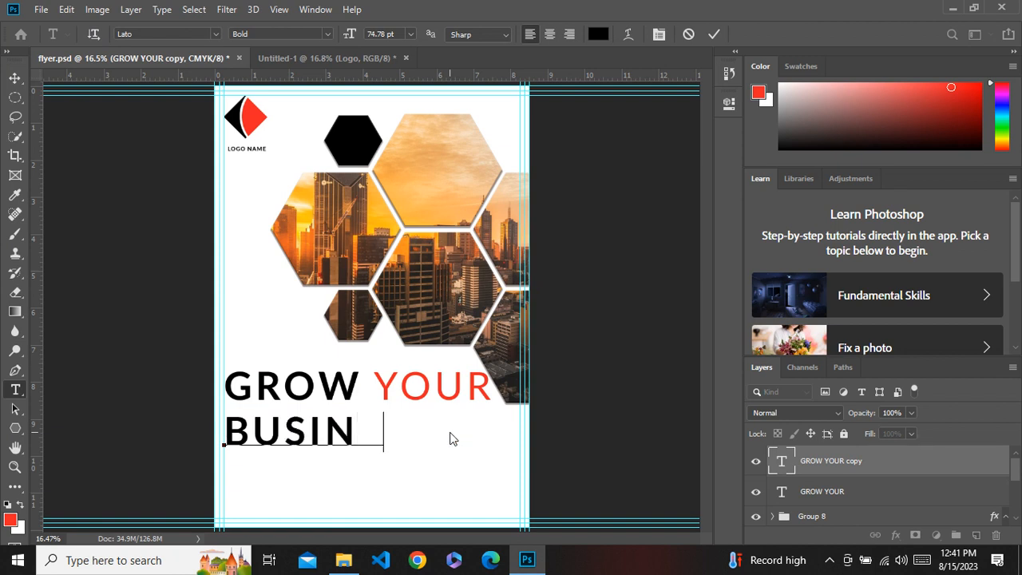
{"action": "key", "text": "BackSpace"}
{"action": "type", "text": "ESS"}
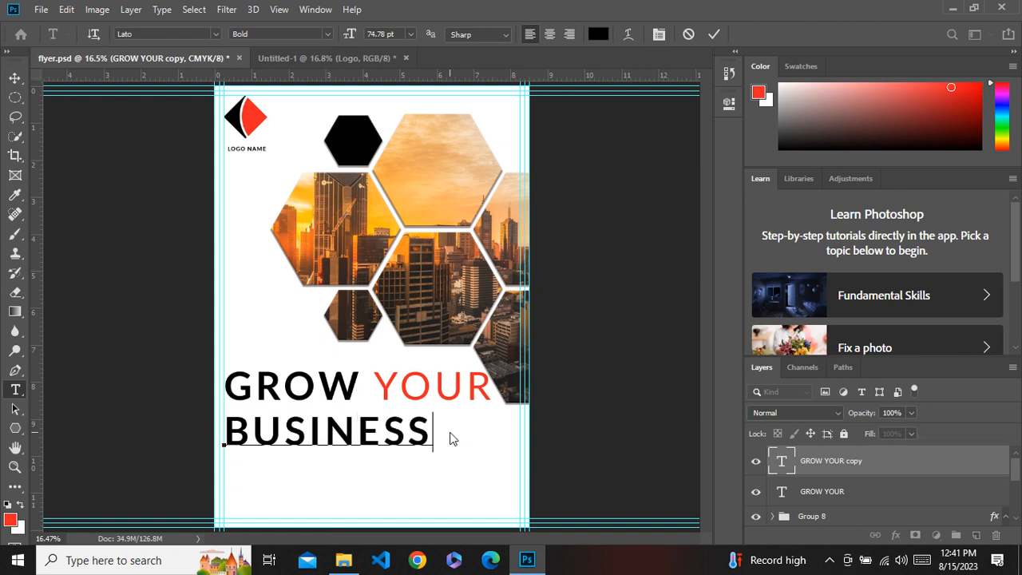
{"action": "left_click", "coordinate": [15, 78]}
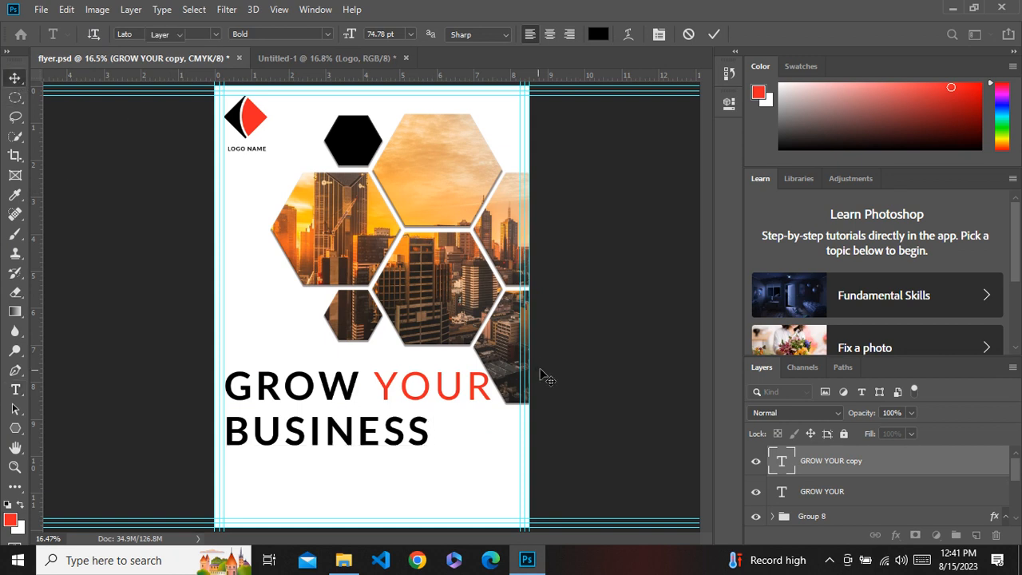
Select all the BUSINESS text and set its tracking to 200 in the Character panel.
{"action": "double_click", "coordinate": [785, 465]}
{"action": "left_click", "coordinate": [658, 33]}
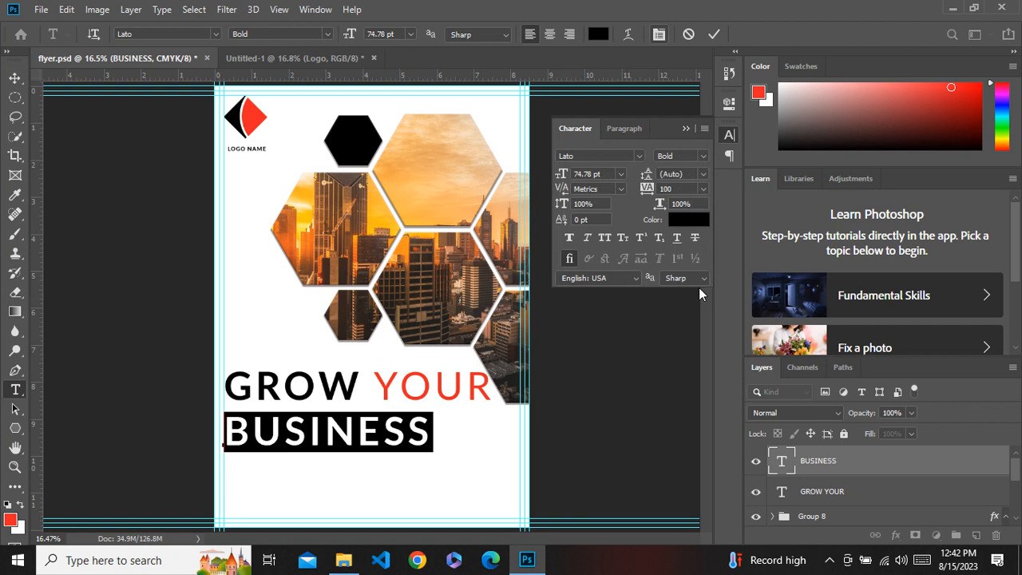
{"action": "left_click", "coordinate": [663, 189]}
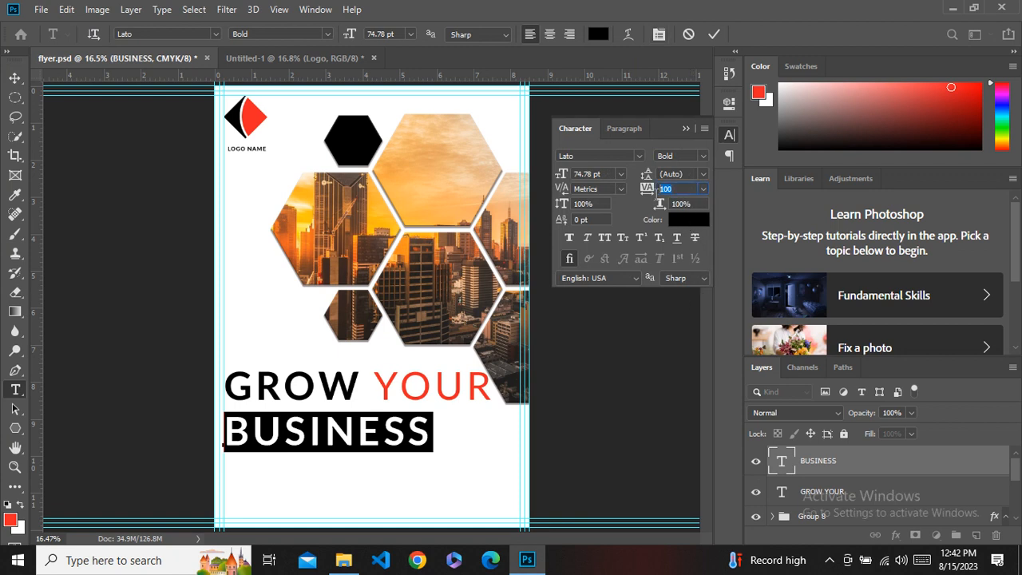
{"action": "type", "text": "200"}
{"action": "key", "text": "Return"}
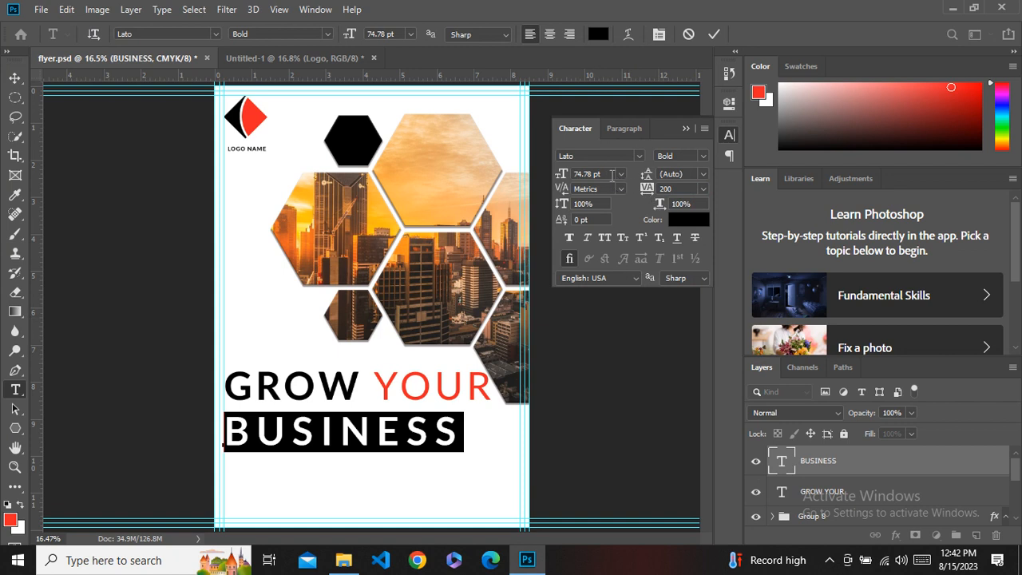
Adjust the BUSINESS font size to 80 pt.
{"action": "key", "text": "Up"}
{"action": "key", "text": "Up"}
{"action": "key", "text": "Up"}
{"action": "key", "text": "Up"}
{"action": "key", "text": "Up"}
{"action": "key", "text": "Up"}
{"action": "key", "text": "Up"}
{"action": "key", "text": "Up"}
{"action": "key", "text": "Up"}
{"action": "key", "text": "Up"}
{"action": "key", "text": "Up"}
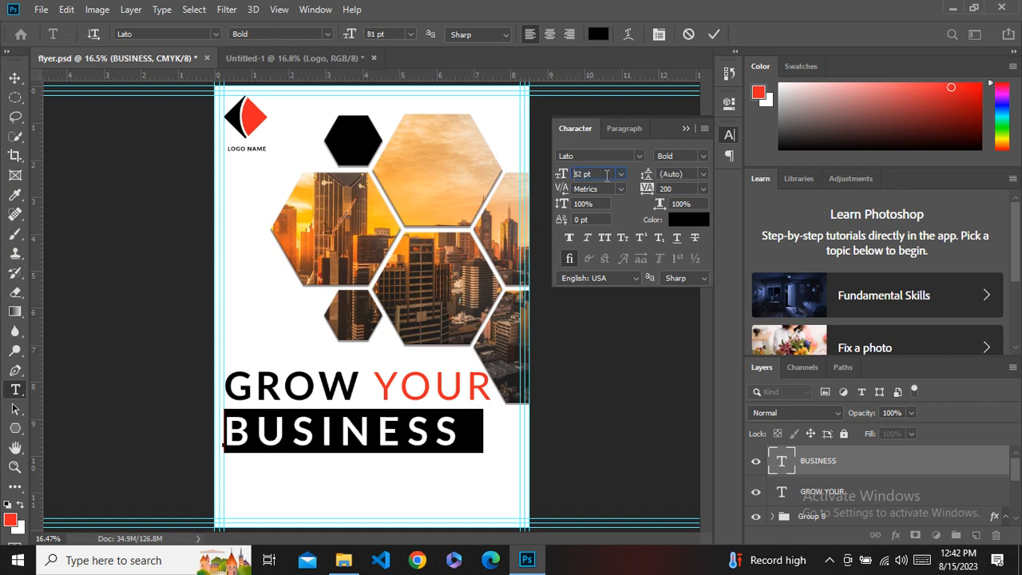
{"action": "key", "text": "Return"}
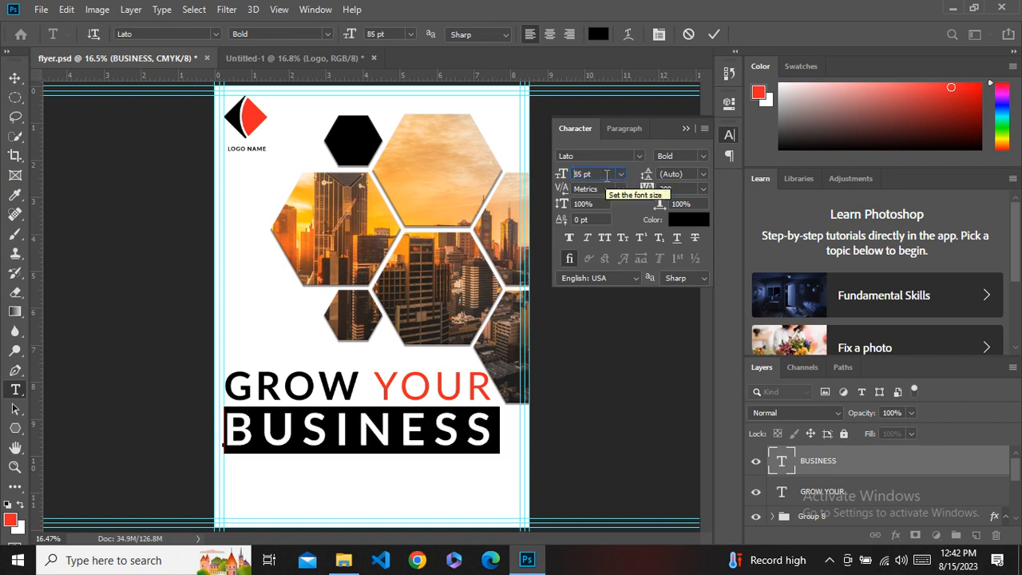
{"action": "key", "text": "Up"}
{"action": "key", "text": "Down"}
{"action": "key", "text": "Down"}
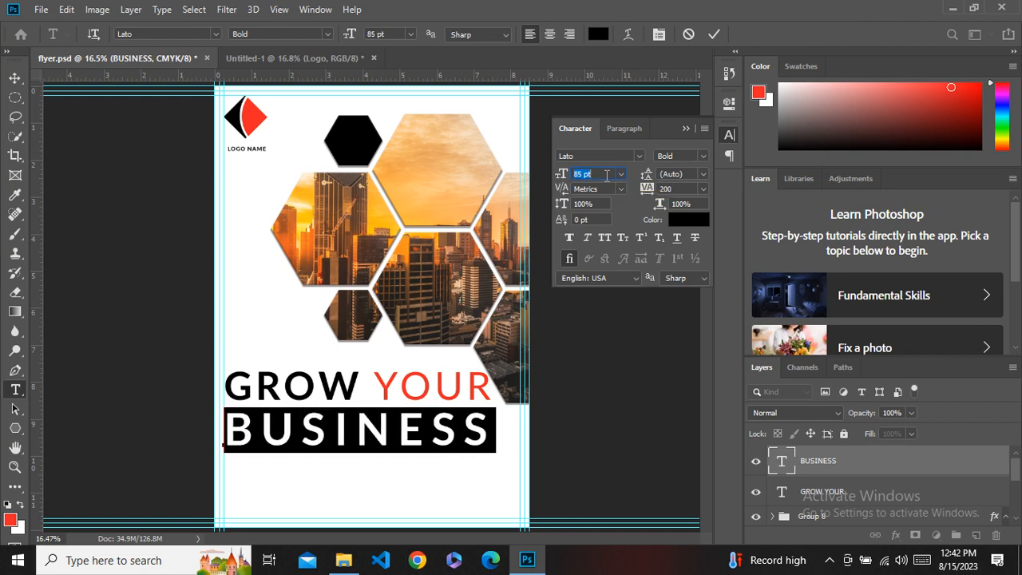
{"action": "key", "text": "Down"}
{"action": "key", "text": "Down"}
{"action": "key", "text": "Down"}
{"action": "key", "text": "Down"}
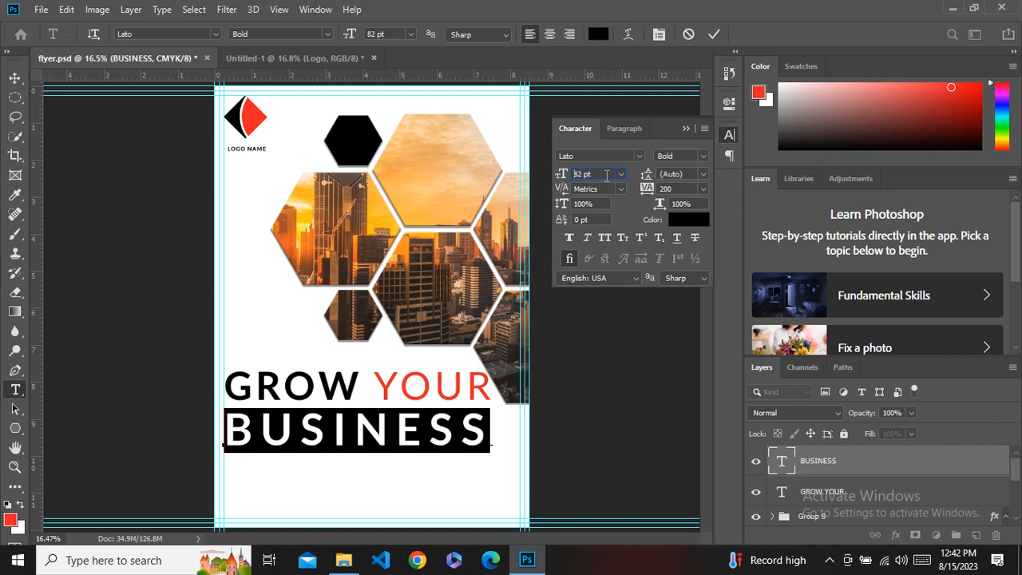
{"action": "key", "text": "Down"}
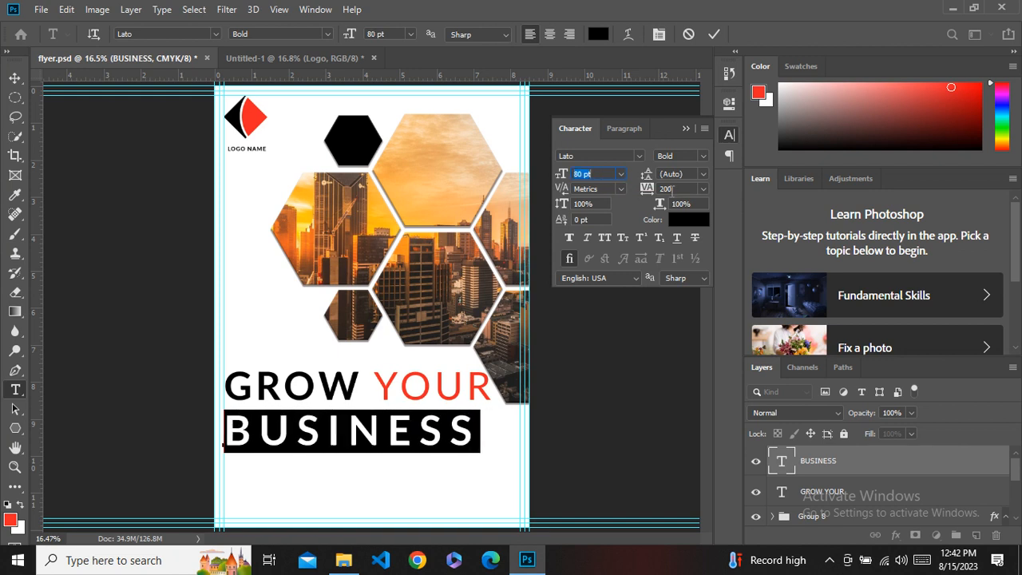
Increase the BUSINESS tracking to 300.
{"action": "left_click", "coordinate": [668, 188]}
{"action": "type", "text": "300"}
{"action": "key", "text": "Return"}
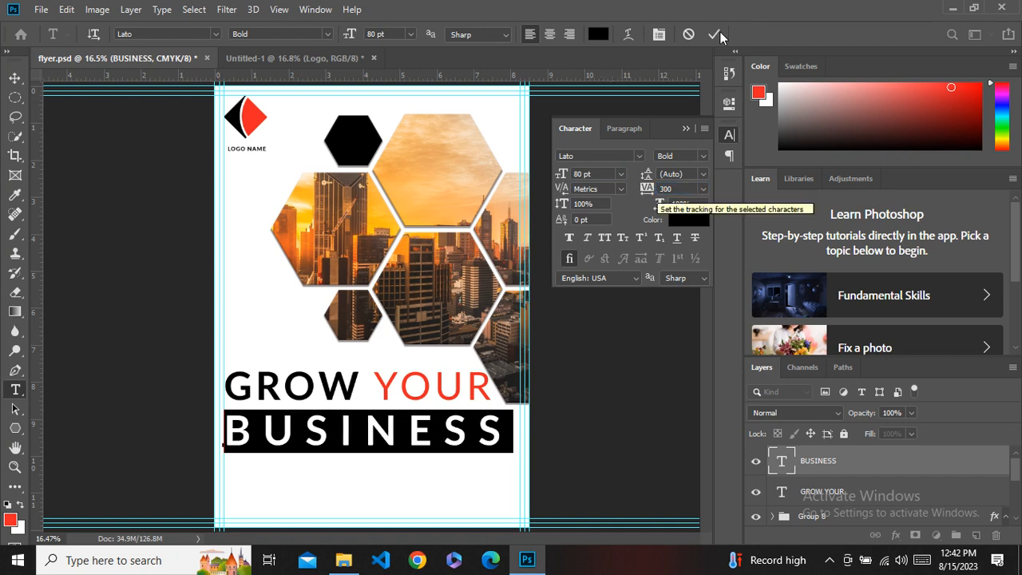
Change the BUSINESS text's font style to Lato Black.
{"action": "left_click", "coordinate": [716, 33]}
{"action": "key", "text": "v"}
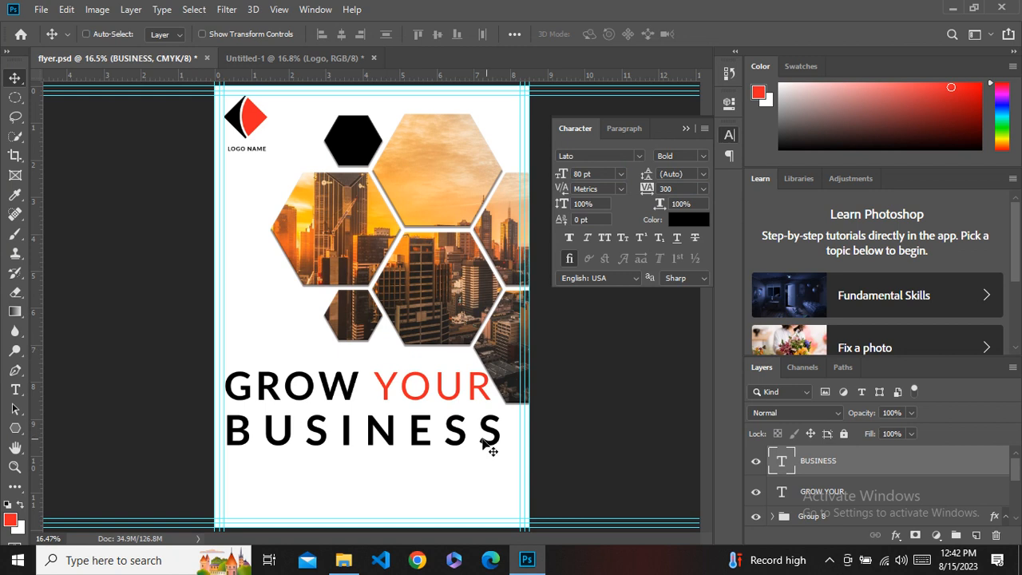
{"action": "double_click", "coordinate": [784, 463]}
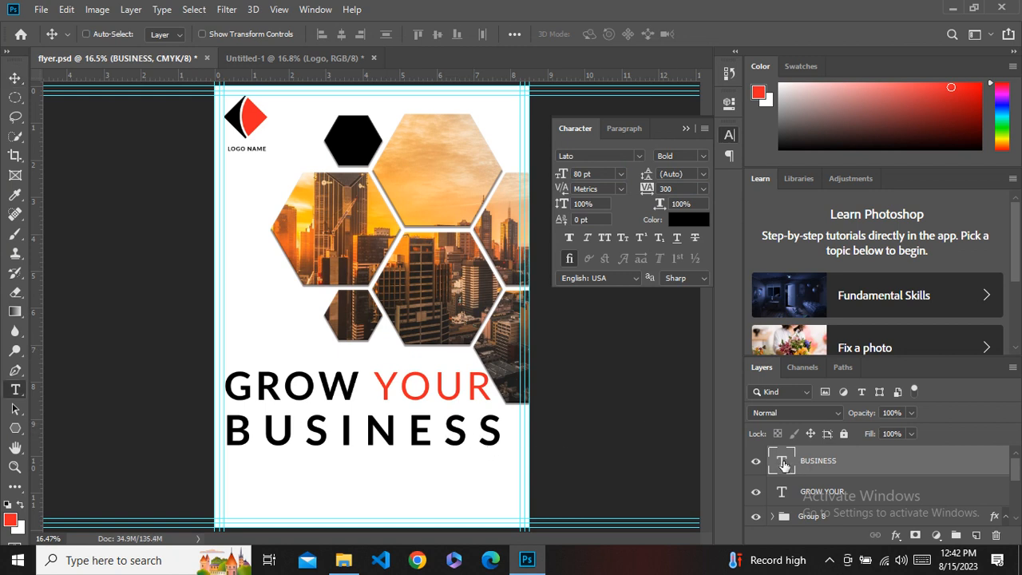
{"action": "left_click", "coordinate": [327, 34]}
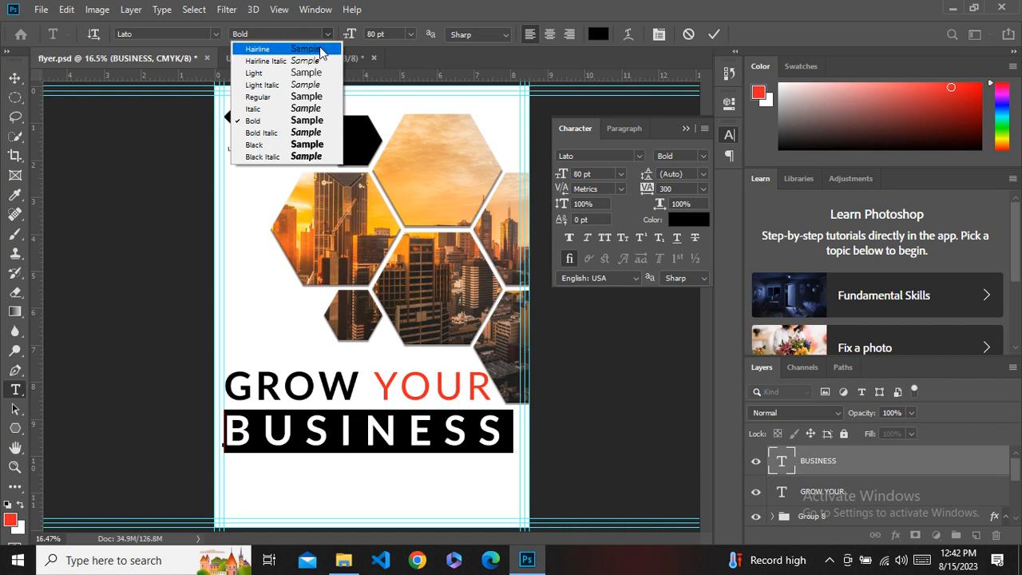
{"action": "left_click", "coordinate": [291, 146]}
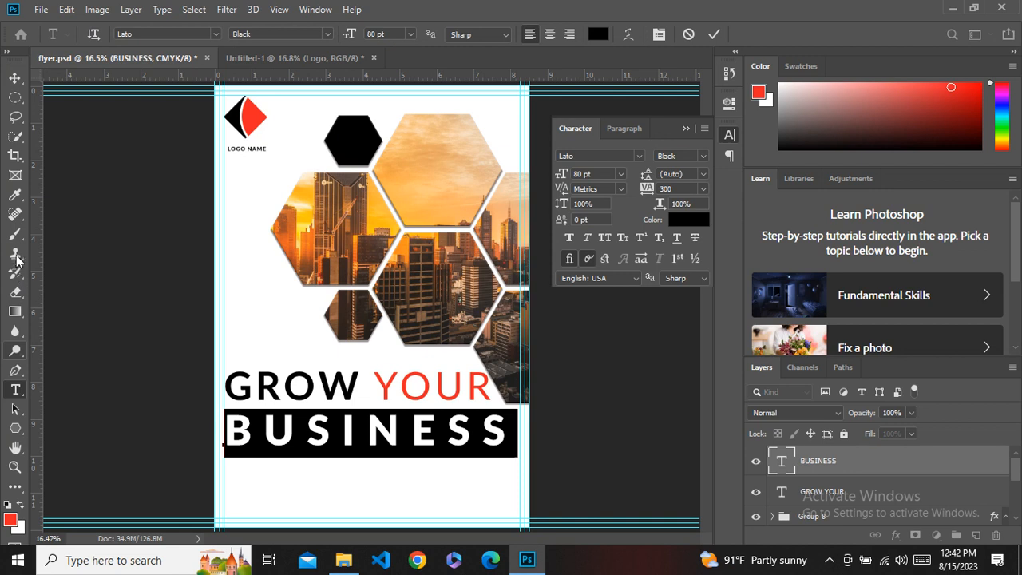
Color the BUSINESS text with the logo's red sampled in the color picker.
{"action": "left_click", "coordinate": [14, 195]}
{"action": "left_click", "coordinate": [256, 111]}
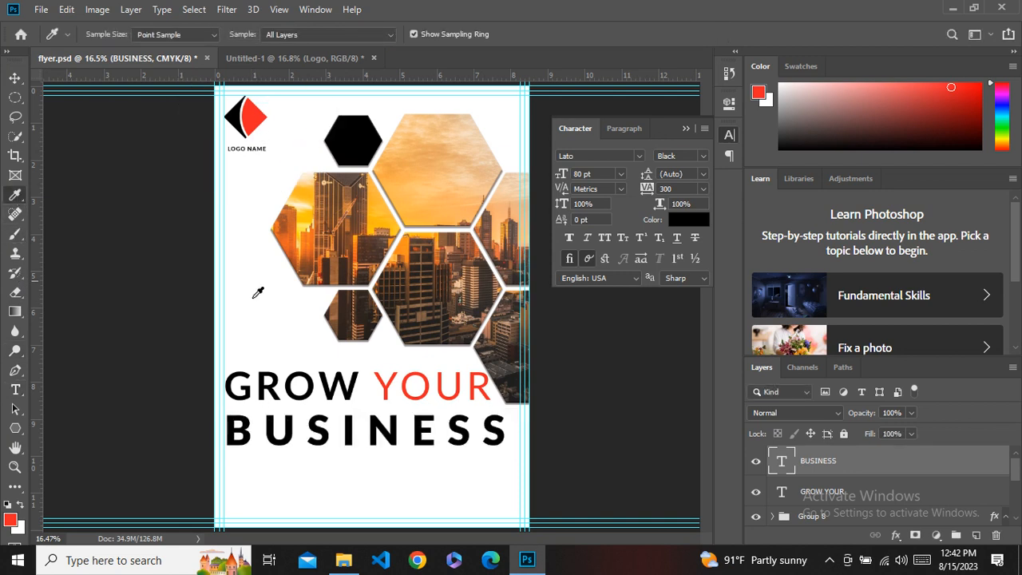
{"action": "double_click", "coordinate": [781, 460]}
{"action": "left_click", "coordinate": [598, 33]}
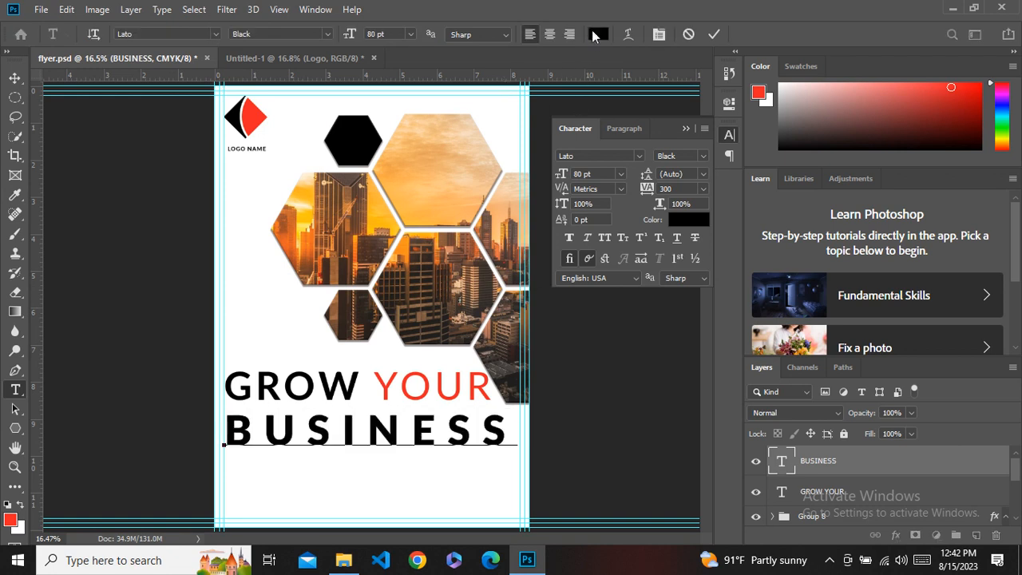
{"action": "left_click", "coordinate": [252, 118]}
{"action": "left_click", "coordinate": [947, 194]}
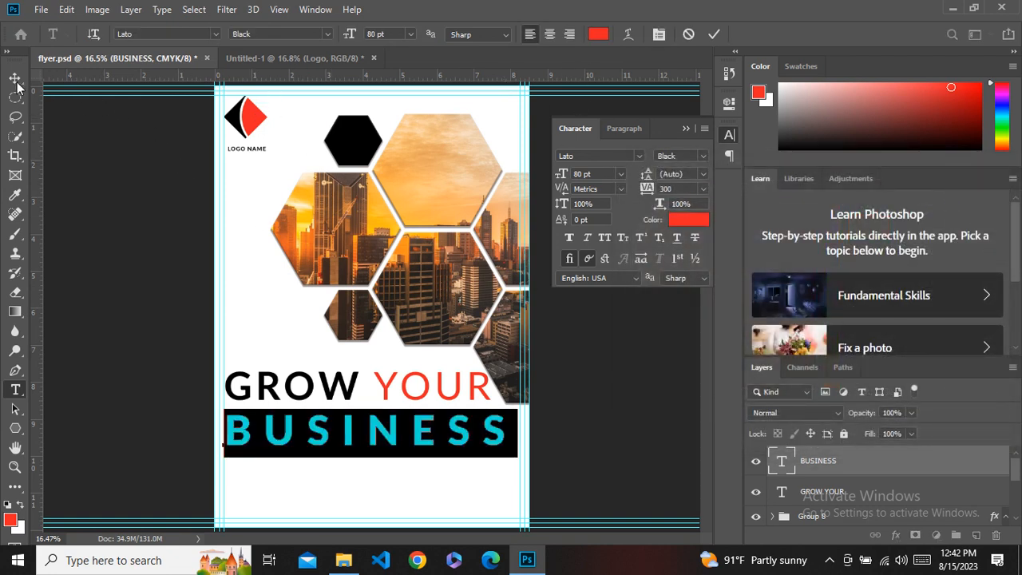
{"action": "left_click", "coordinate": [16, 82]}
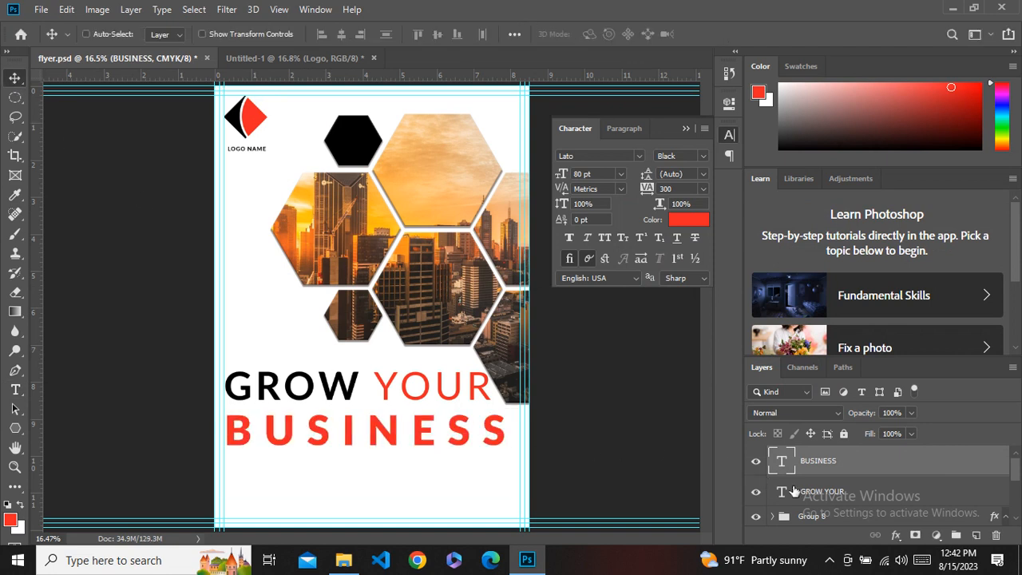
Left-align the GROW YOUR and BUSINESS lines and nudge BUSINESS up closer to GROW YOUR.
{"action": "left_click", "coordinate": [814, 491], "text": "shift"}
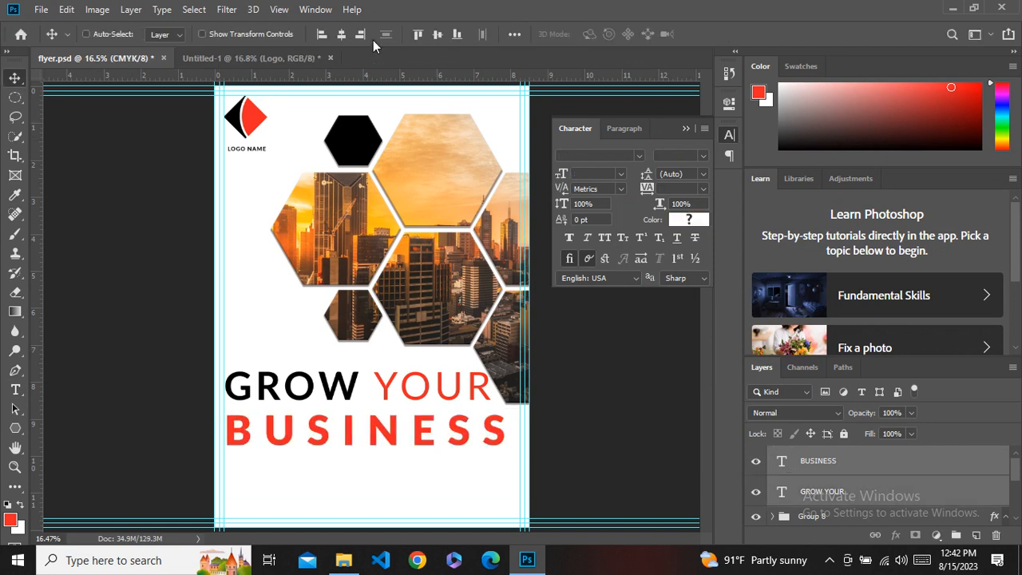
{"action": "left_click", "coordinate": [323, 33]}
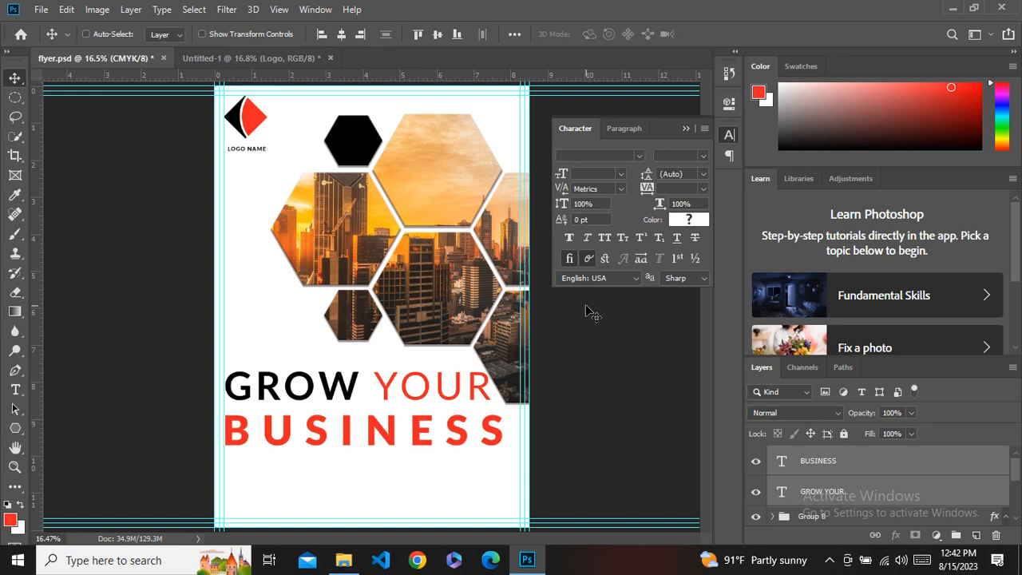
{"action": "left_click", "coordinate": [815, 462]}
{"action": "key", "text": "shift+Up"}
{"action": "key", "text": "shift+Up"}
{"action": "key", "text": "shift+Up"}
{"action": "key", "text": "shift+Up"}
{"action": "key", "text": "shift+Up"}
{"action": "key", "text": "shift+Up"}
{"action": "key", "text": "shift+Up"}
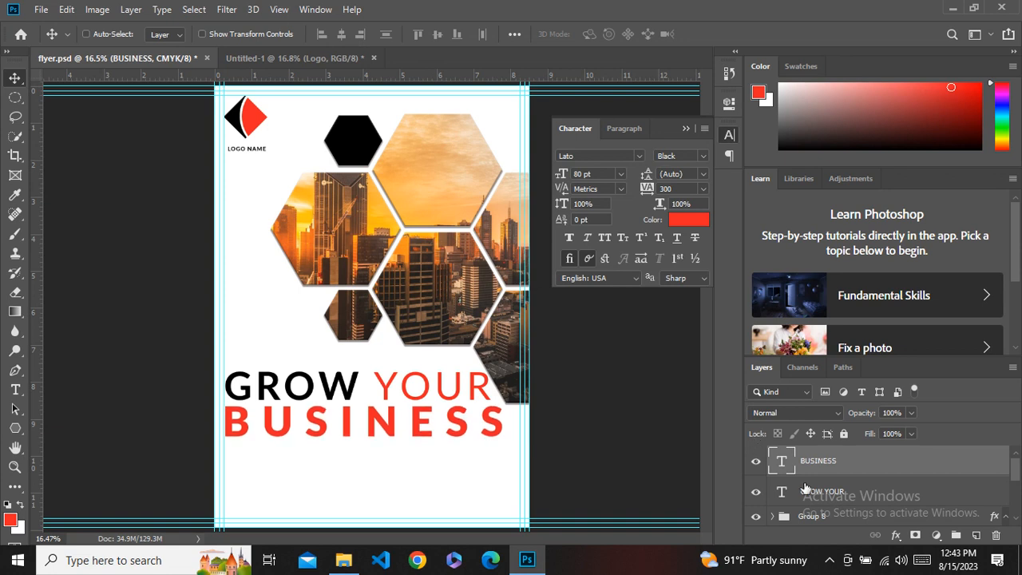
Nudge the headline layers, shifting the BUSINESS line right and up beneath GROW YOUR.
{"action": "left_click", "coordinate": [806, 490], "text": "shift"}
{"action": "key", "text": "shift+Down"}
{"action": "key", "text": "shift+Down"}
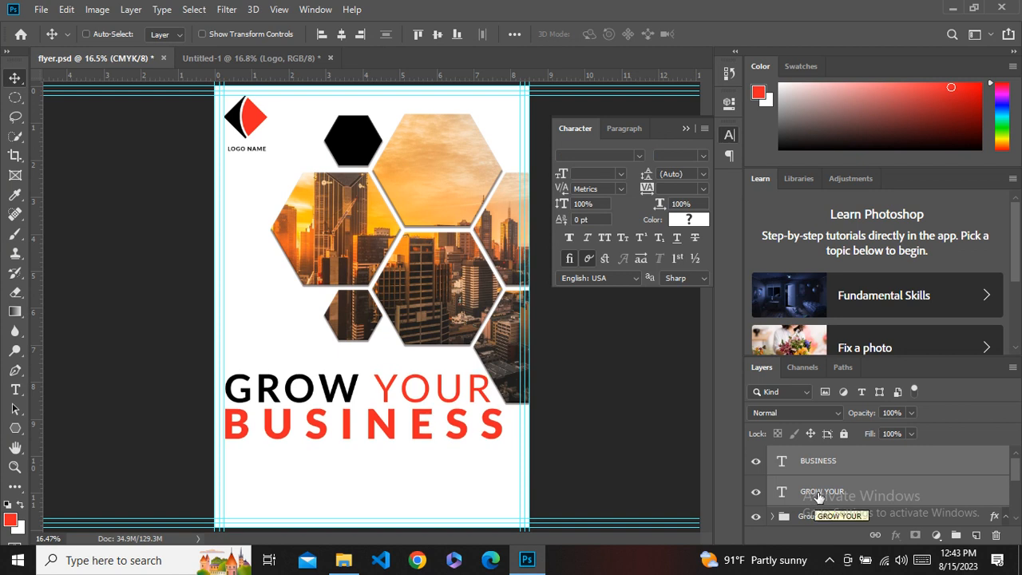
{"action": "left_click", "coordinate": [828, 465]}
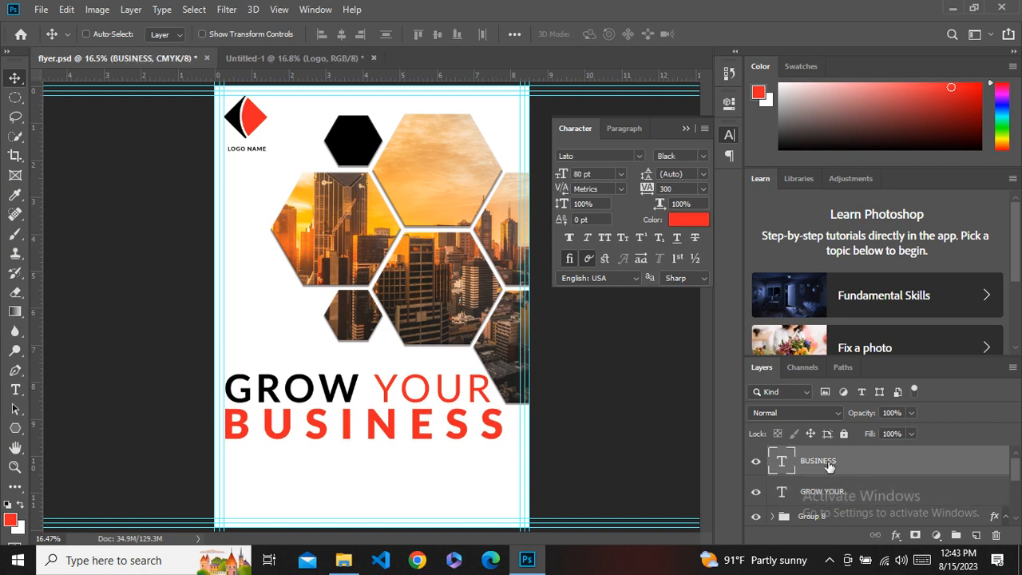
{"action": "key", "text": "shift+Right"}
{"action": "key", "text": "shift+Right"}
{"action": "key", "text": "shift+Right"}
{"action": "key", "text": "shift+Right"}
{"action": "key", "text": "shift+Right"}
{"action": "key", "text": "shift+Right"}
{"action": "key", "text": "shift+Right"}
{"action": "key", "text": "shift+Right"}
{"action": "key", "text": "shift+Right"}
{"action": "key", "text": "shift+Right"}
{"action": "key", "text": "shift+Right"}
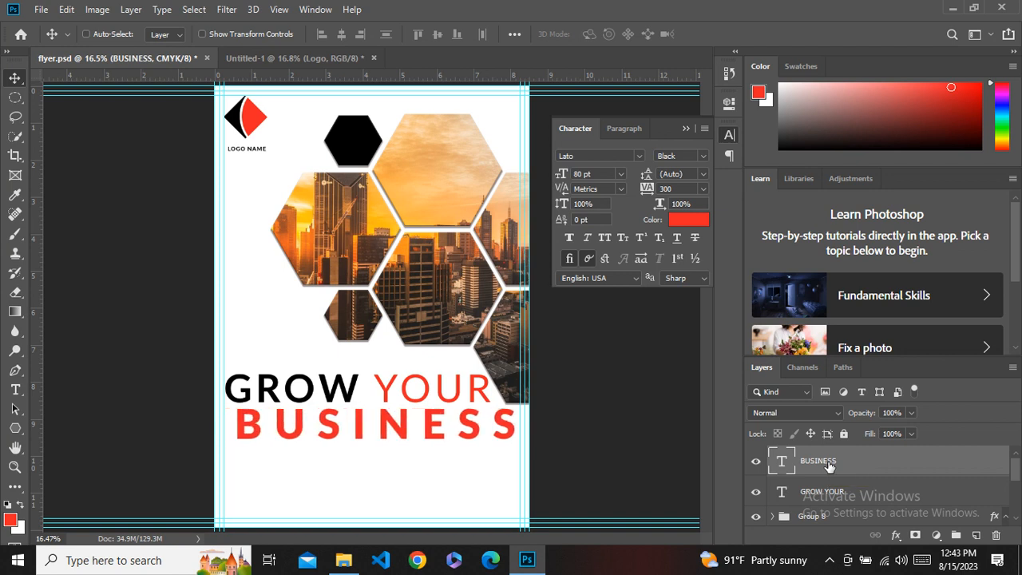
{"action": "key", "text": "shift+Up"}
{"action": "key", "text": "shift+Up"}
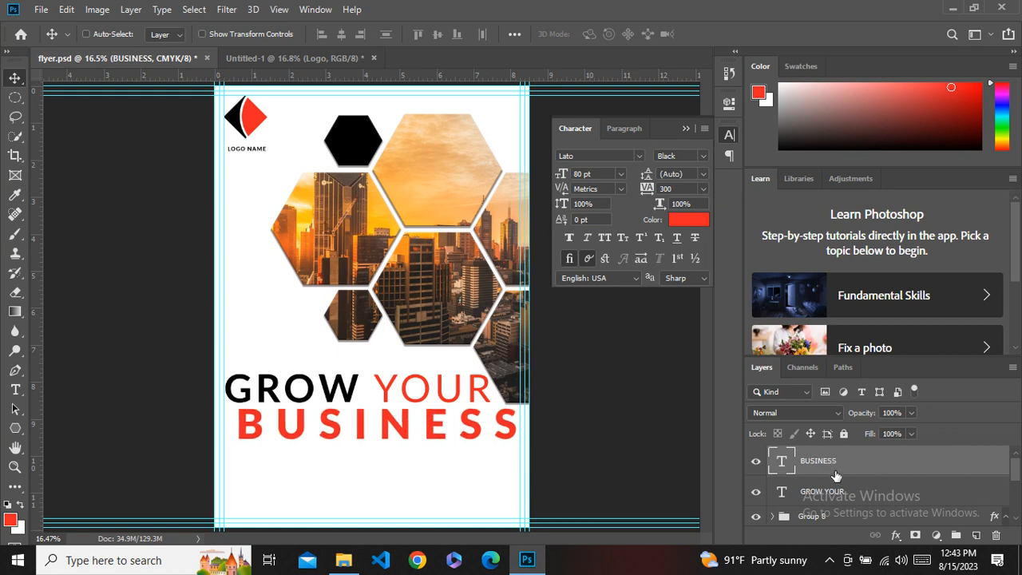
Set the BUSINESS tracking to 380 and nudge it left so it lines up with GROW YOUR's left edge.
{"action": "left_click", "coordinate": [831, 498]}
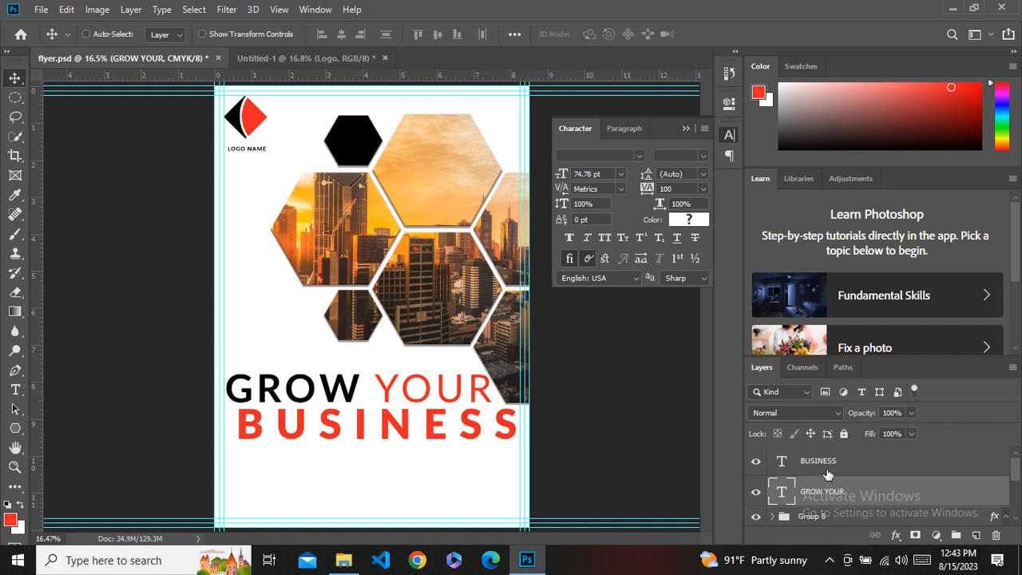
{"action": "left_click", "coordinate": [826, 467]}
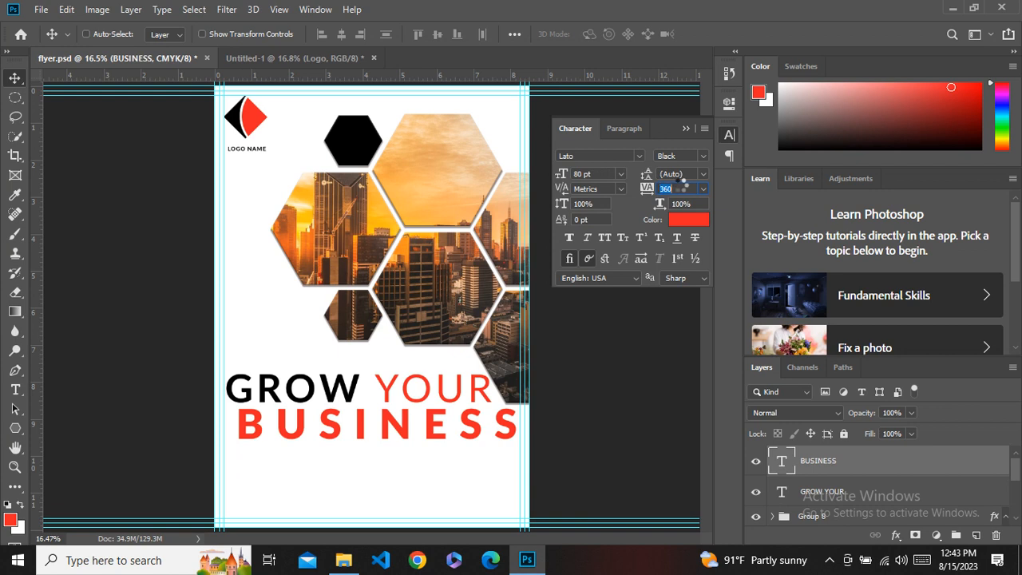
{"action": "left_click", "coordinate": [823, 491], "text": "shift"}
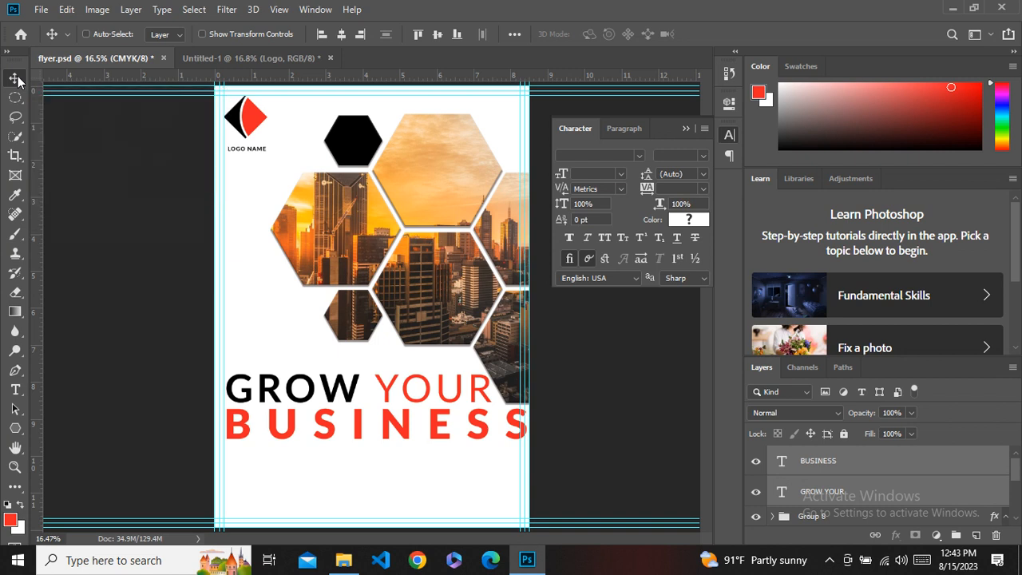
{"action": "left_click", "coordinate": [838, 463]}
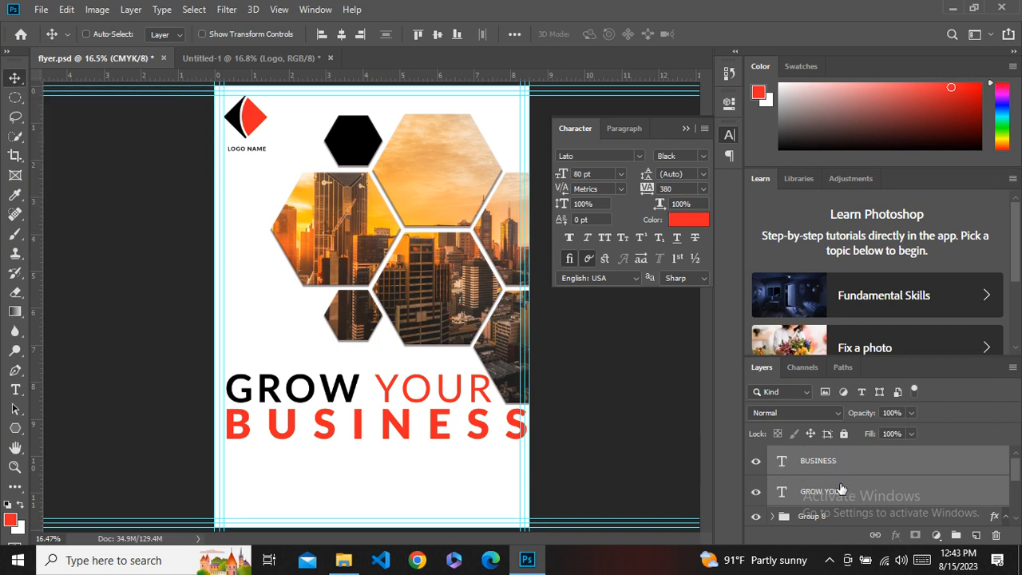
{"action": "left_click", "coordinate": [836, 490], "text": "shift"}
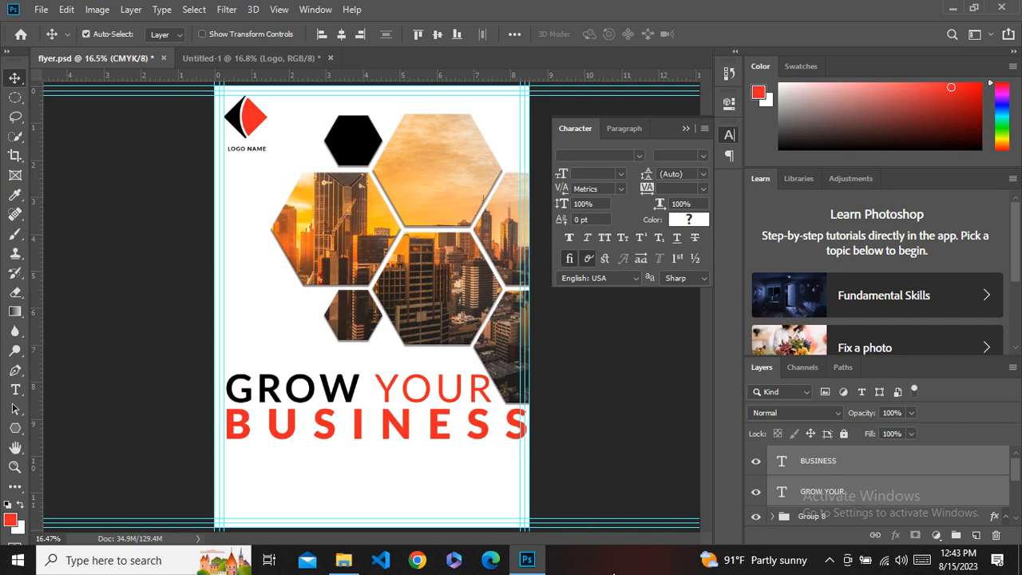
{"action": "key", "text": "ctrl+space"}
{"action": "left_click", "coordinate": [460, 395], "text": "ctrl"}
{"action": "left_click", "coordinate": [405, 395], "text": "ctrl"}
{"action": "left_click", "coordinate": [335, 411], "text": "ctrl"}
{"action": "left_click_drag", "start_coordinate": [346, 427], "coordinate": [513, 377]}
{"action": "key", "text": "Left"}
{"action": "key", "text": "Left"}
{"action": "key", "text": "Left"}
{"action": "key", "text": "Left"}
{"action": "key", "text": "Left"}
{"action": "key", "text": "Left"}
{"action": "key", "text": "Left"}
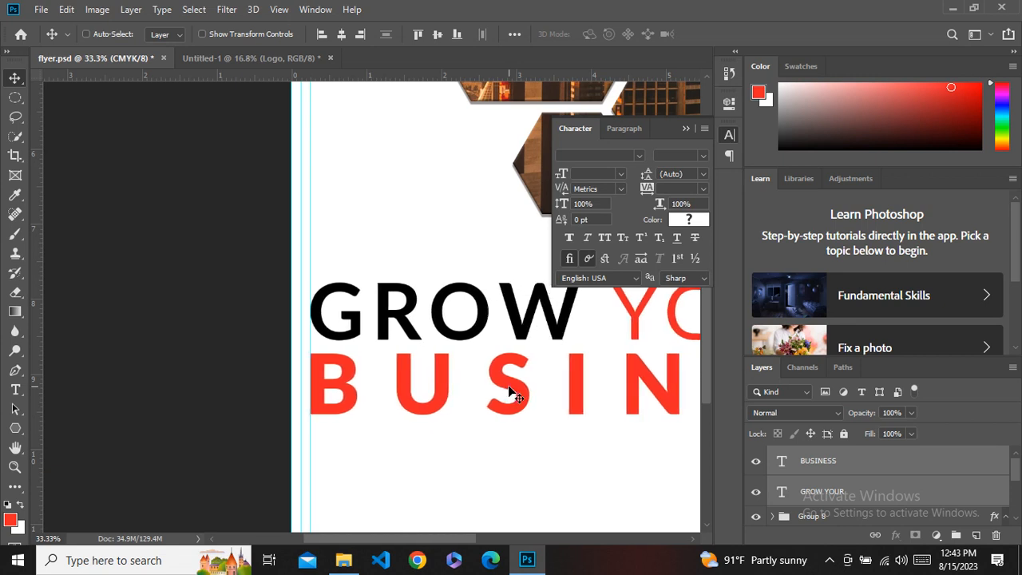
{"action": "key", "text": "ctrl+0"}
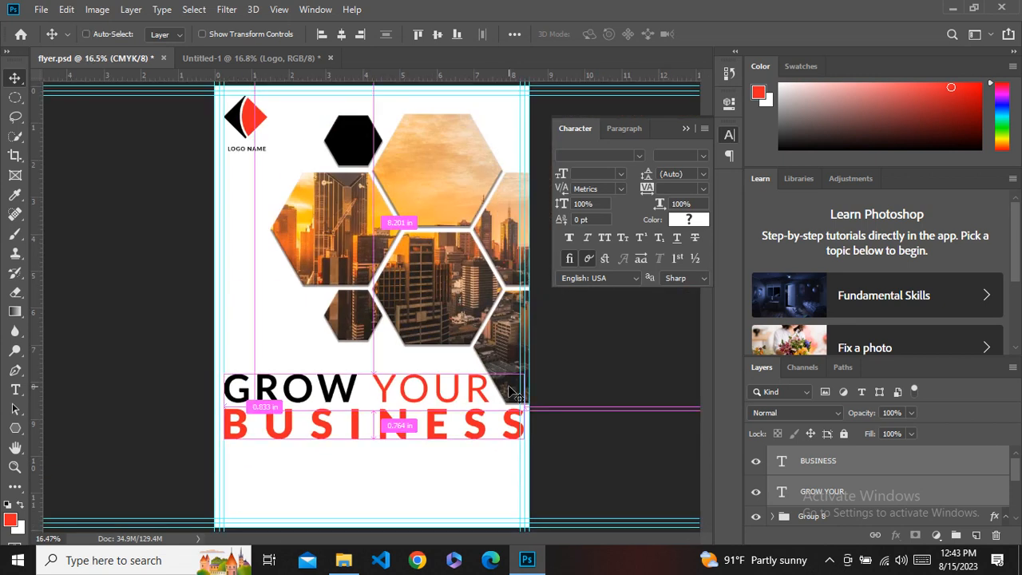
{"action": "key", "text": "ctrl+plus"}
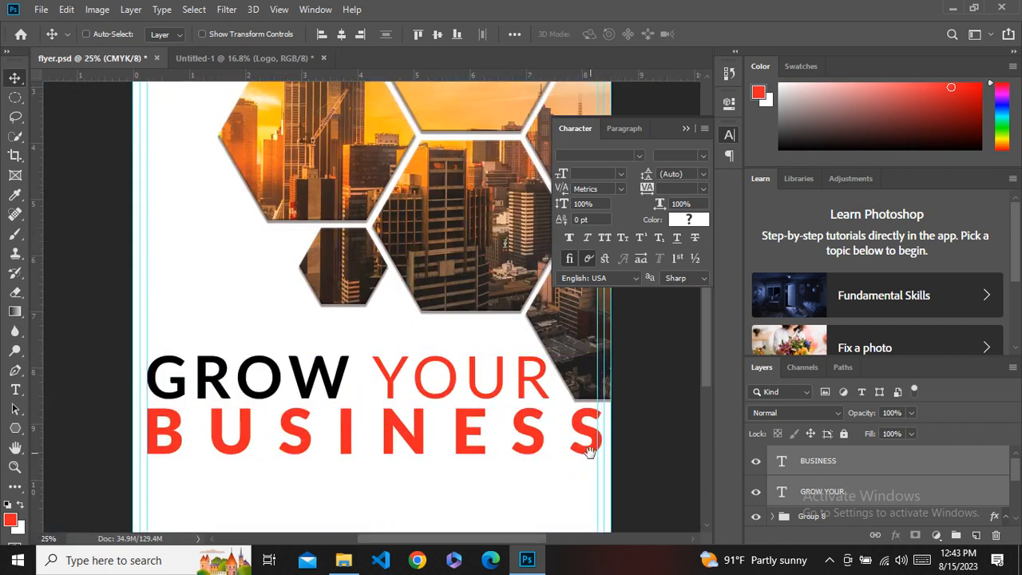
Set the BUSINESS font size to 79 pt.
{"action": "left_click", "coordinate": [826, 470]}
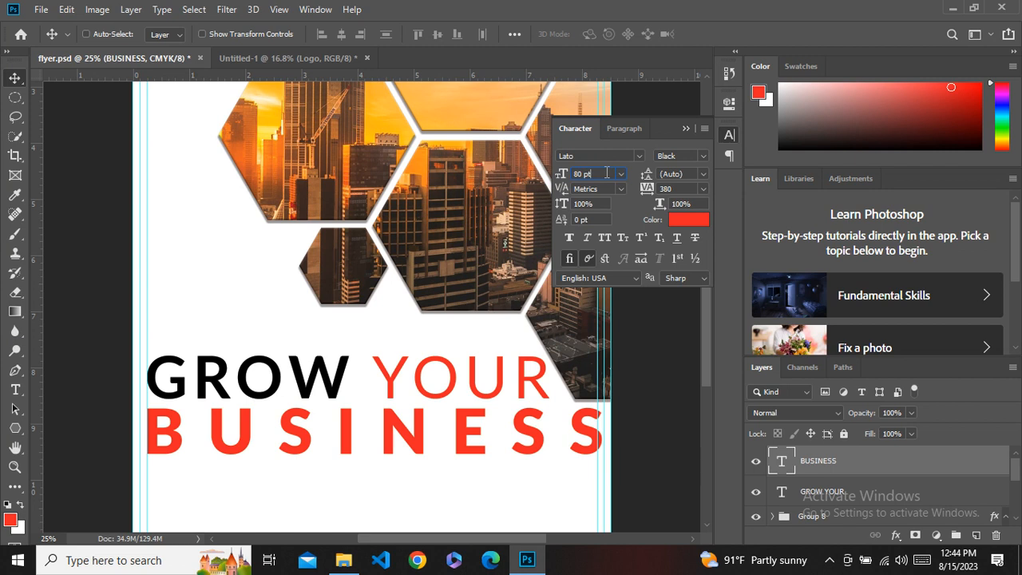
{"action": "key", "text": "Return"}
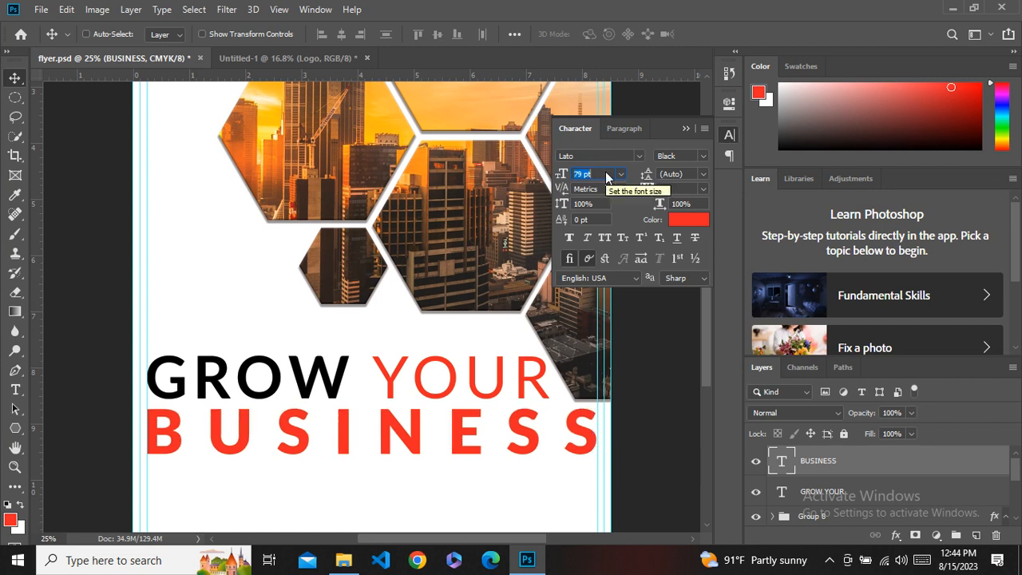
Group the GROW YOUR and BUSINESS text layers together.
{"action": "left_click", "coordinate": [822, 492], "text": "shift"}
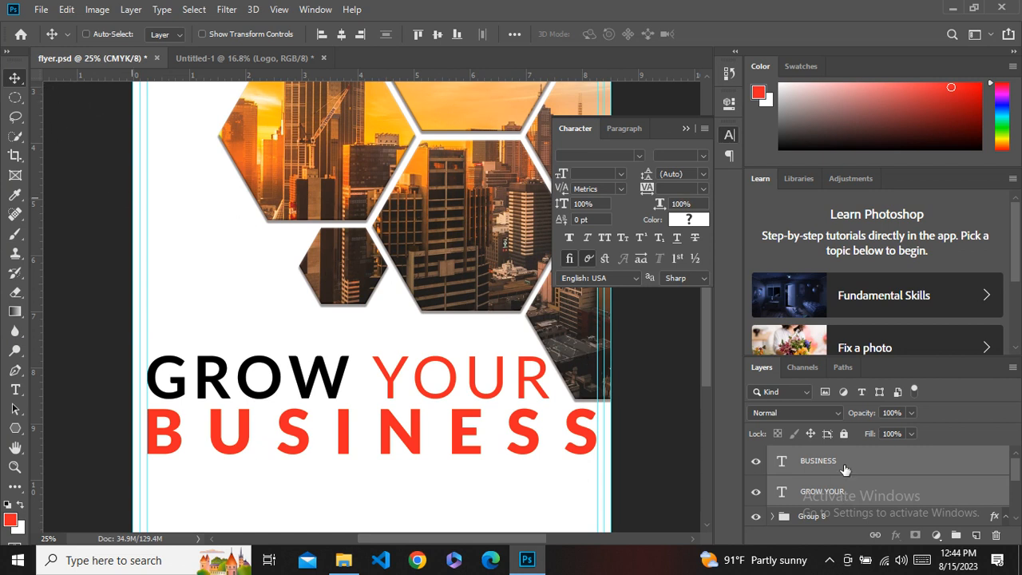
{"action": "left_click", "coordinate": [854, 493], "text": "ctrl"}
{"action": "left_click", "coordinate": [857, 494], "text": "ctrl"}
{"action": "right_click", "coordinate": [848, 463]}
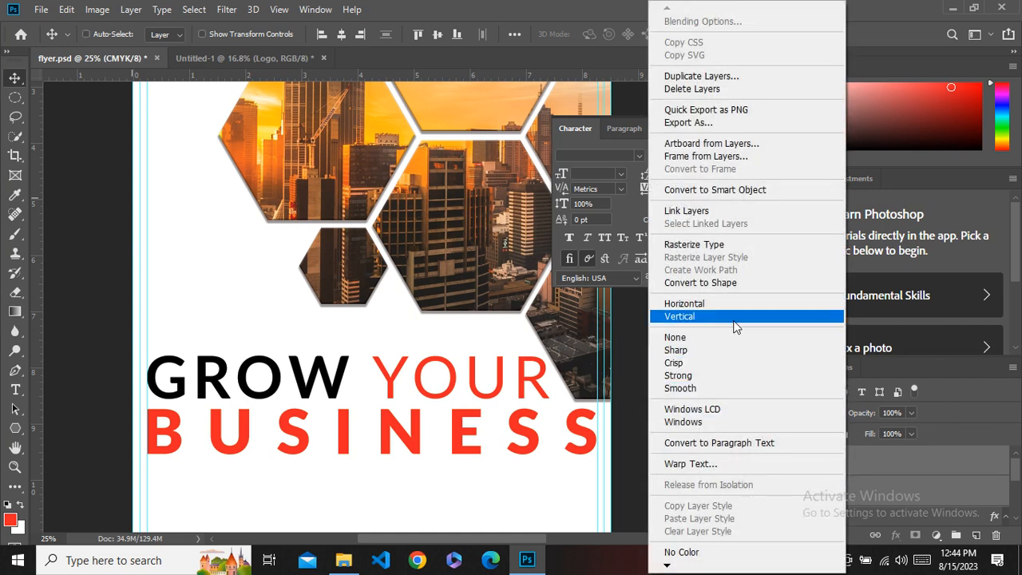
{"action": "key", "text": "Escape"}
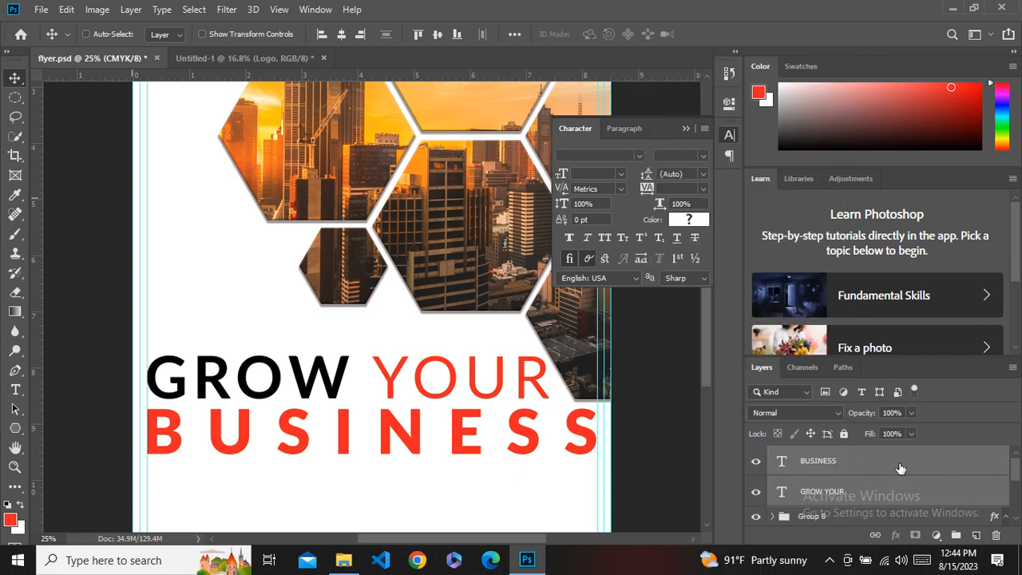
{"action": "left_click", "coordinate": [955, 535]}
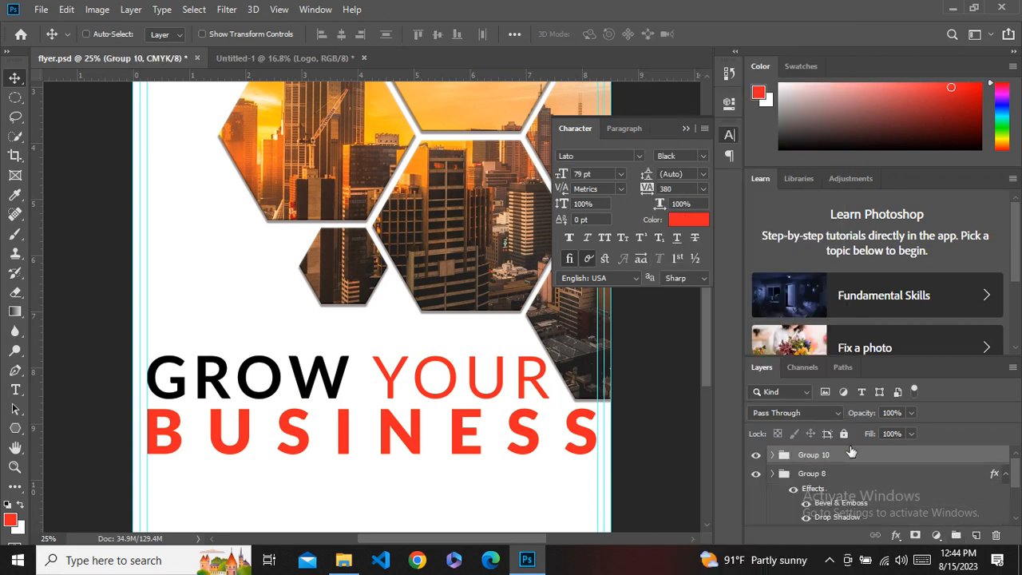
Draw a 14 pt Lato Black paragraph text box with placeholder text below the headline.
{"action": "left_click", "coordinate": [729, 136]}
{"action": "key", "text": "ctrl+minus"}
{"action": "key", "text": "ctrl+minus"}
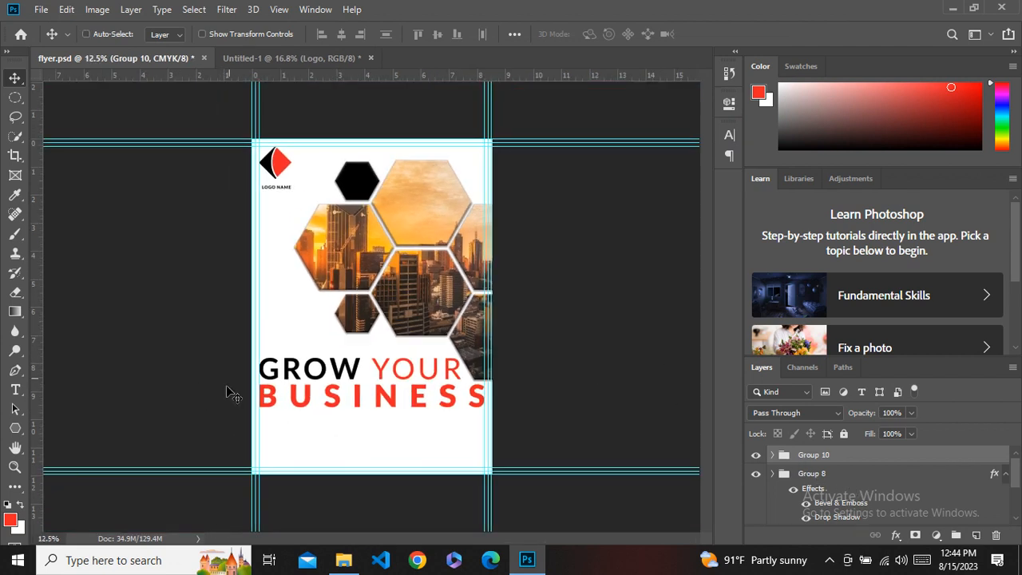
{"action": "left_click", "coordinate": [16, 389]}
{"action": "right_click", "coordinate": [16, 390]}
{"action": "left_click", "coordinate": [80, 391]}
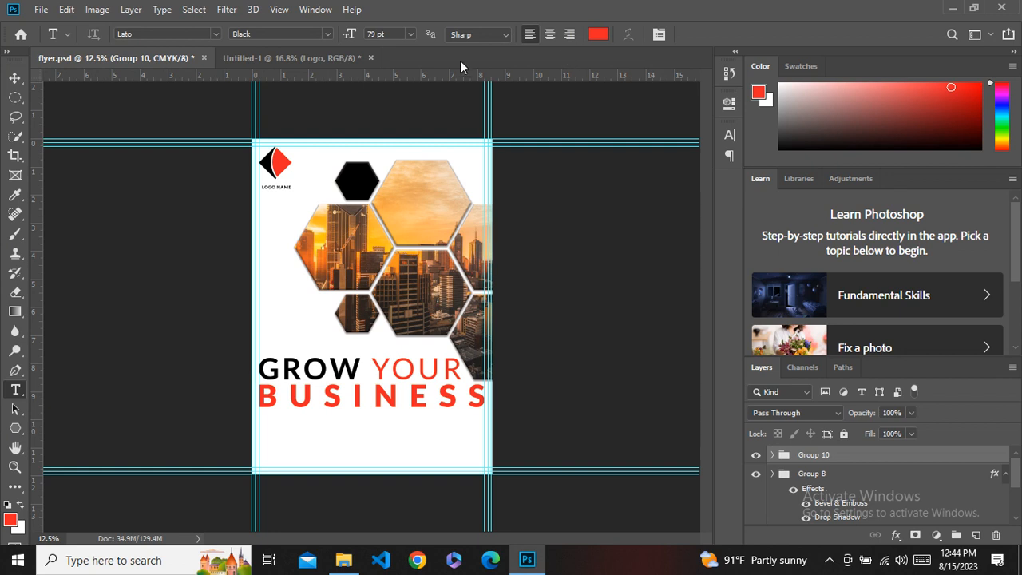
{"action": "left_click", "coordinate": [409, 36]}
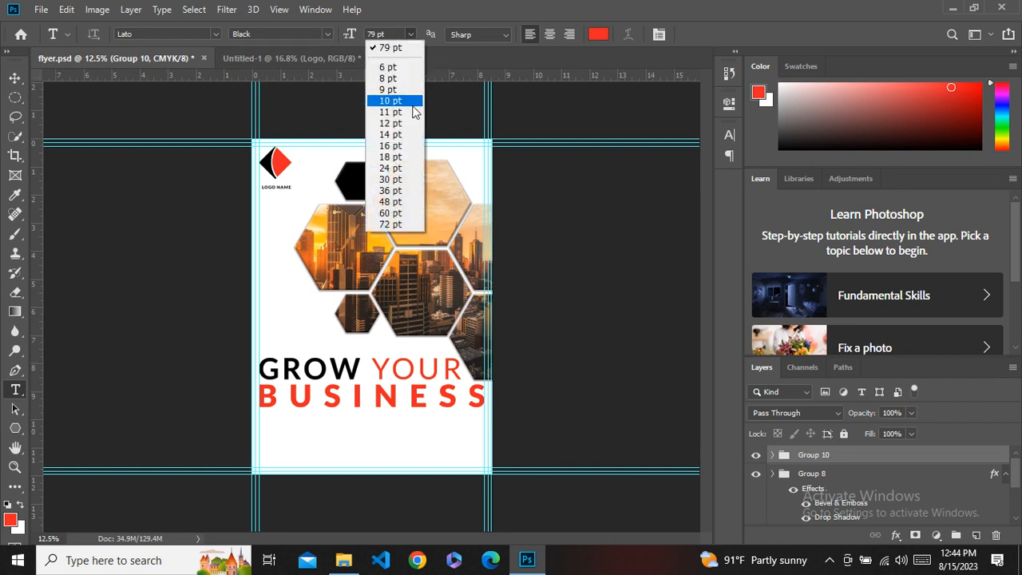
{"action": "left_click", "coordinate": [401, 134]}
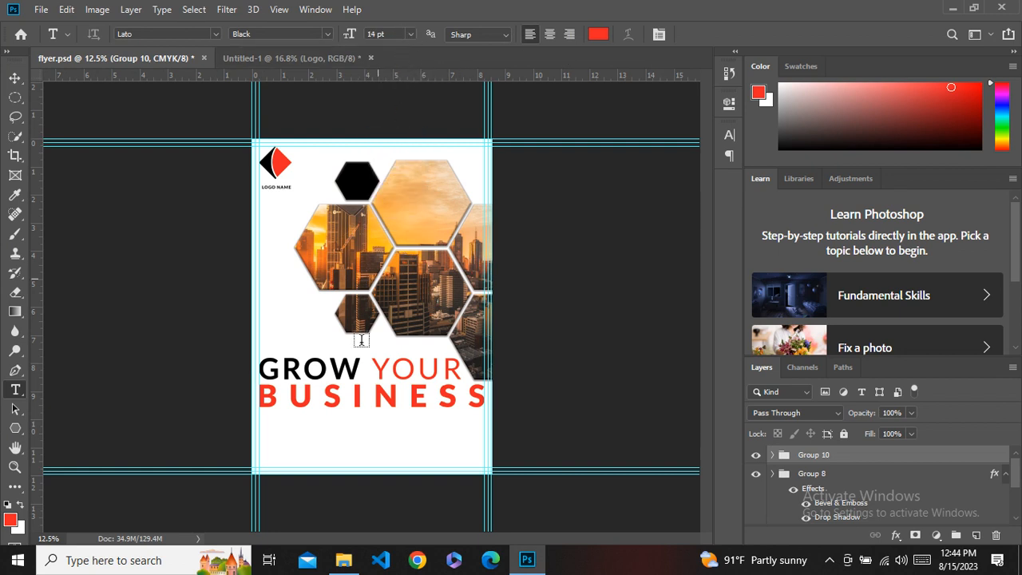
{"action": "scroll", "coordinate": [316, 412], "scroll_direction": "up", "scroll_amount": 2}
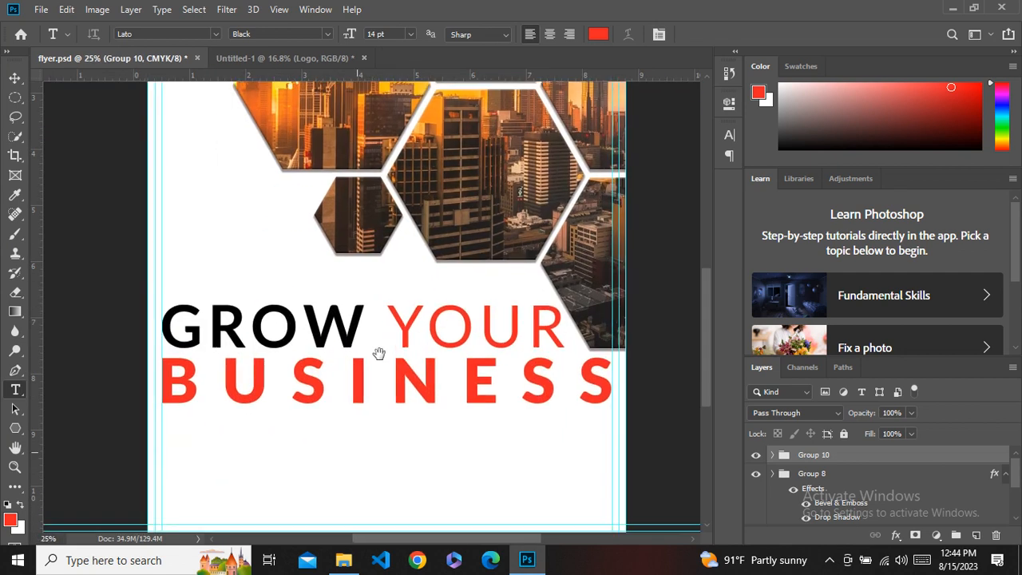
{"action": "left_click_drag", "start_coordinate": [379, 354], "coordinate": [397, 274]}
{"action": "left_click_drag", "start_coordinate": [179, 341], "coordinate": [532, 402]}
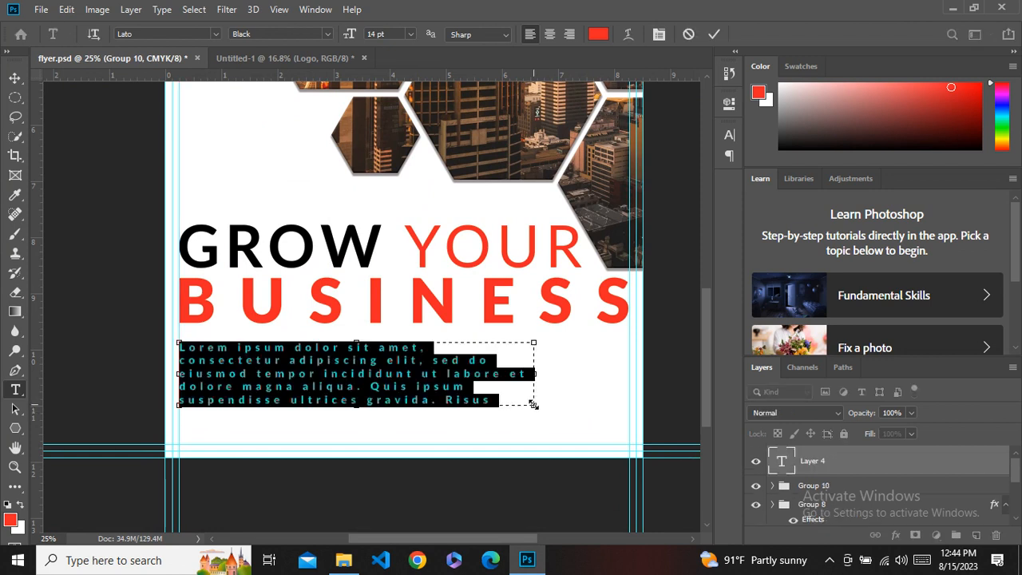
Set the paragraph text's tracking to 0 and widen its text box slightly.
{"action": "left_click", "coordinate": [659, 33]}
{"action": "left_click", "coordinate": [646, 189]}
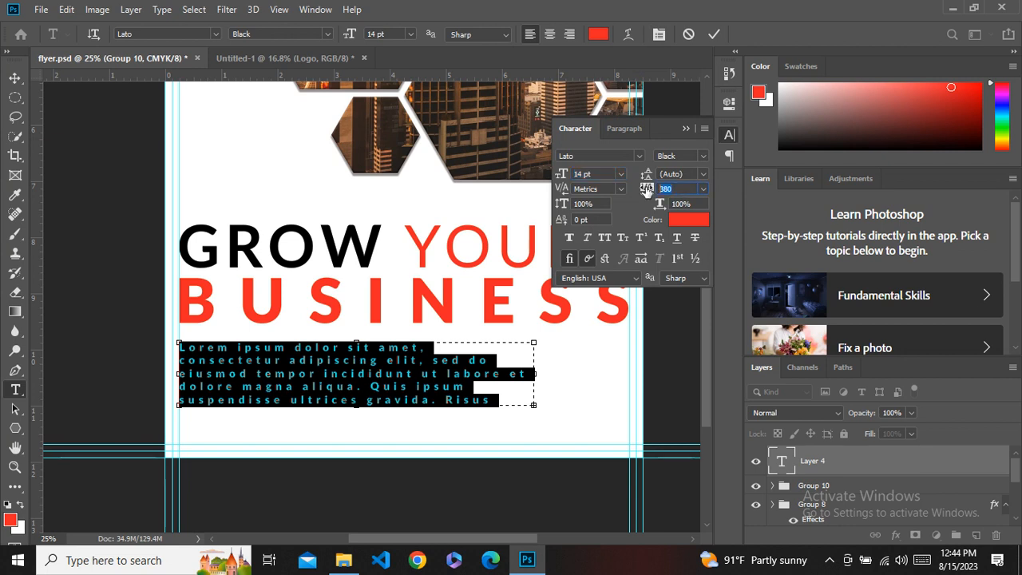
{"action": "type", "text": "0"}
{"action": "key", "text": "Return"}
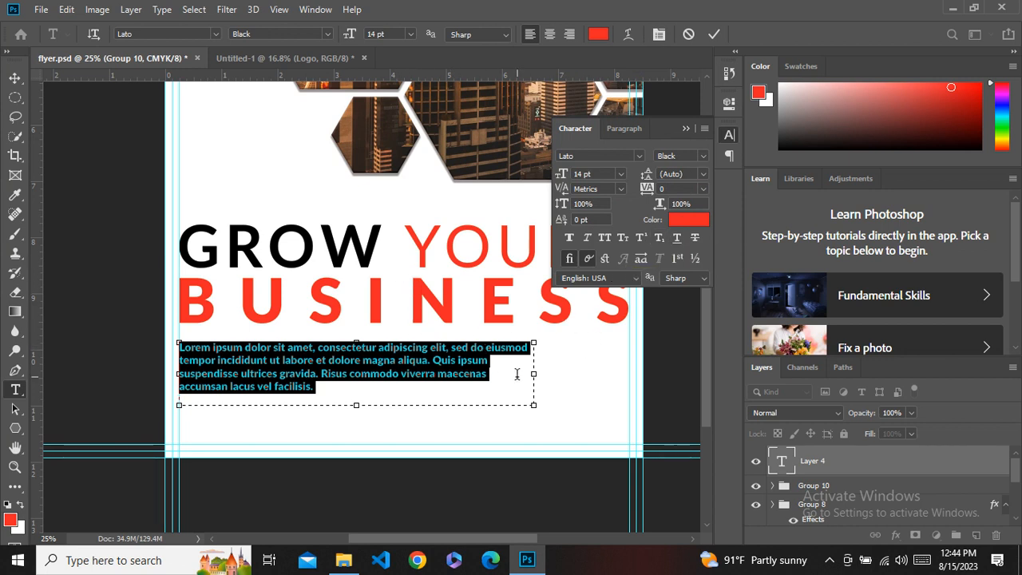
{"action": "left_click_drag", "start_coordinate": [533, 373], "coordinate": [552, 372]}
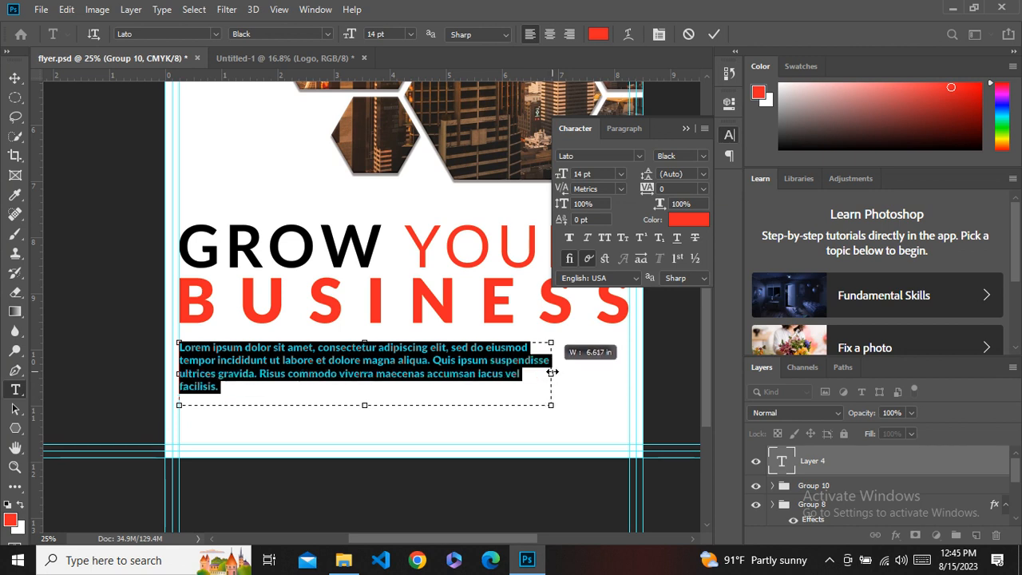
{"action": "left_click_drag", "start_coordinate": [551, 372], "coordinate": [548, 373]}
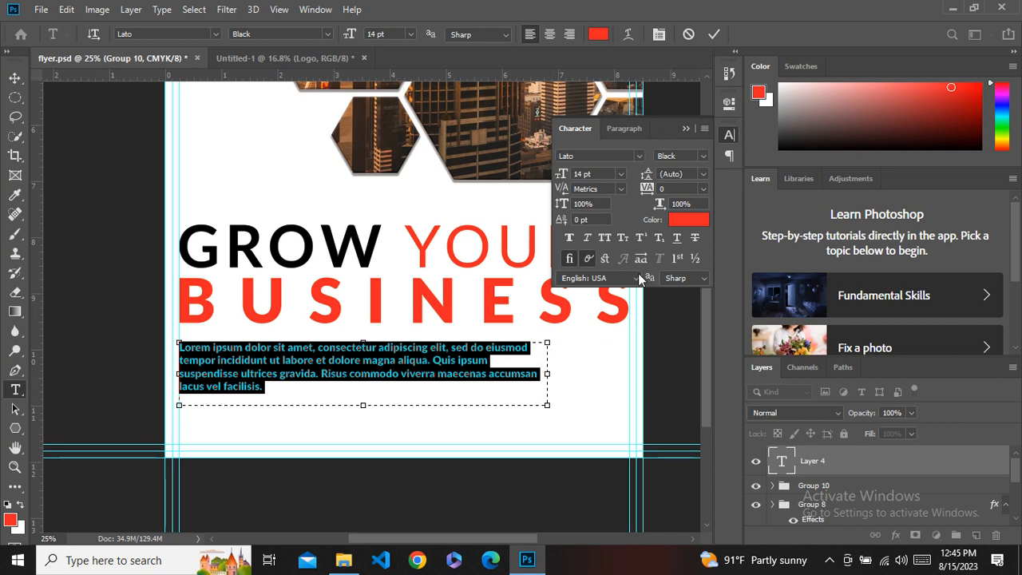